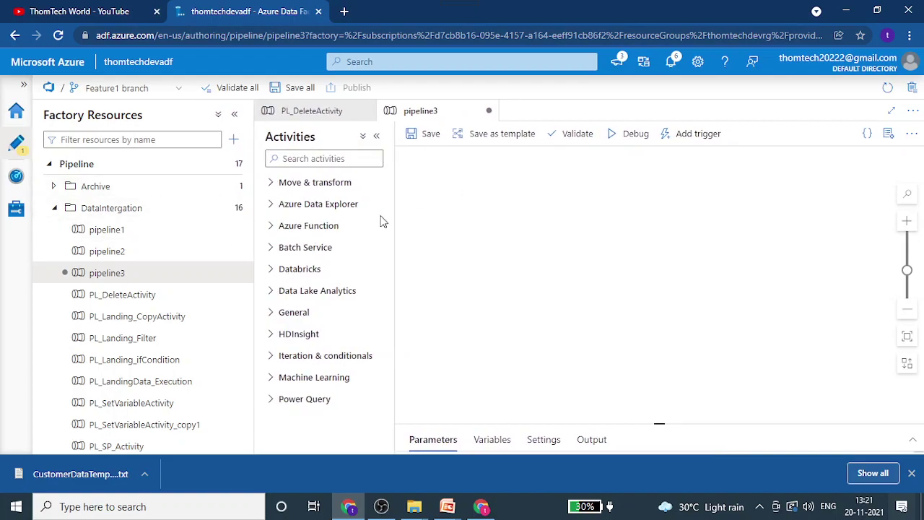
pyautogui.click(234, 114)
pyautogui.click(41, 112)
pyautogui.click(377, 136)
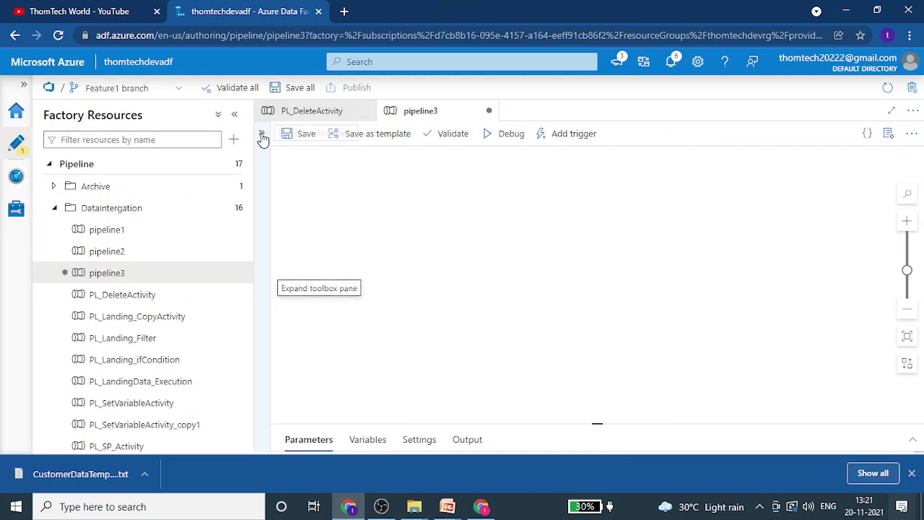
pyautogui.click(261, 133)
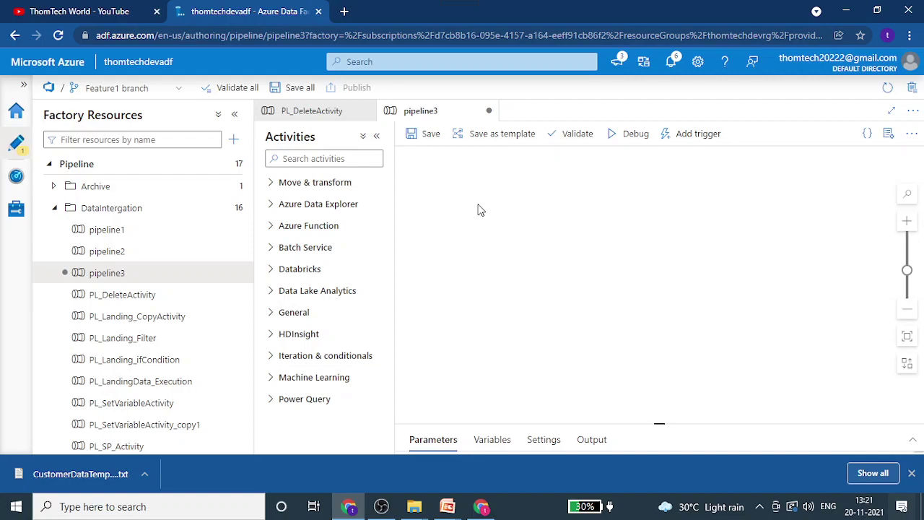
# - Switch to a new Microsoft Office Excel 2007 workbook
pyautogui.click(10, 515)
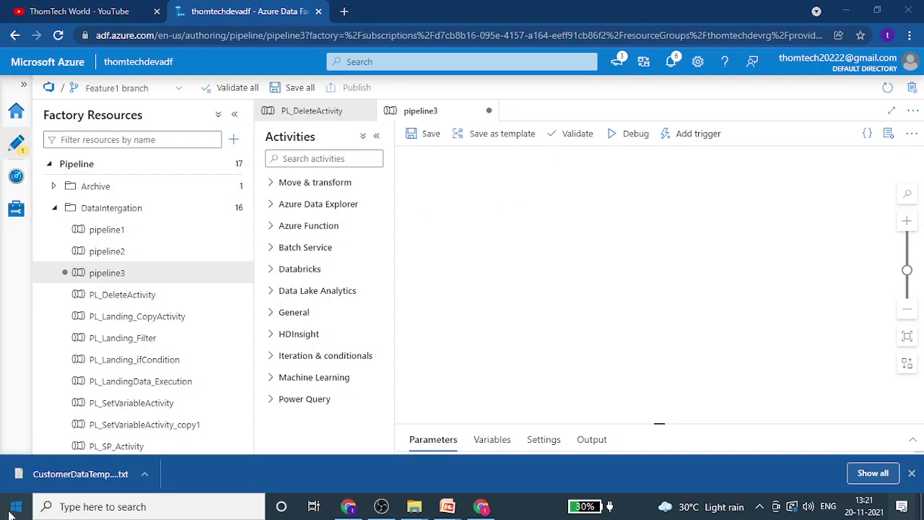
pyautogui.write('excxel')
pyautogui.press('BackSpace')
pyautogui.press('BackSpace')
pyautogui.press('BackSpace')
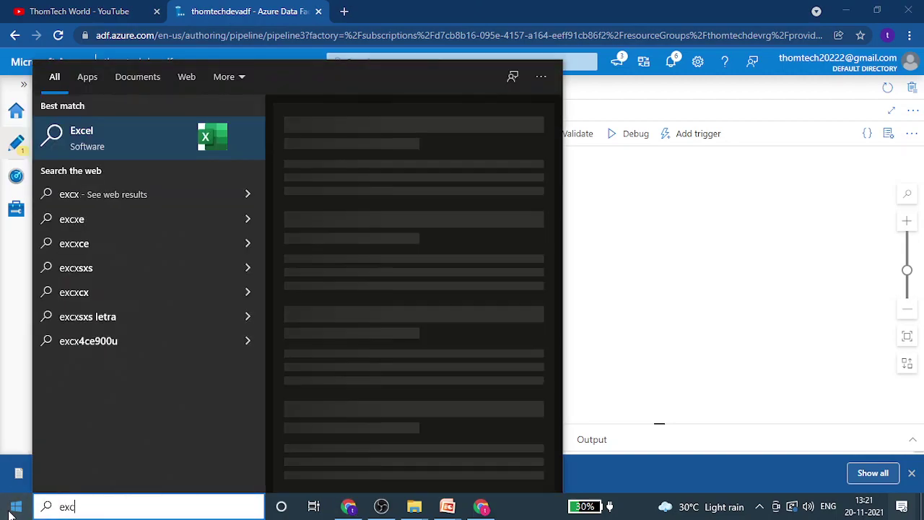
pyautogui.write('el')
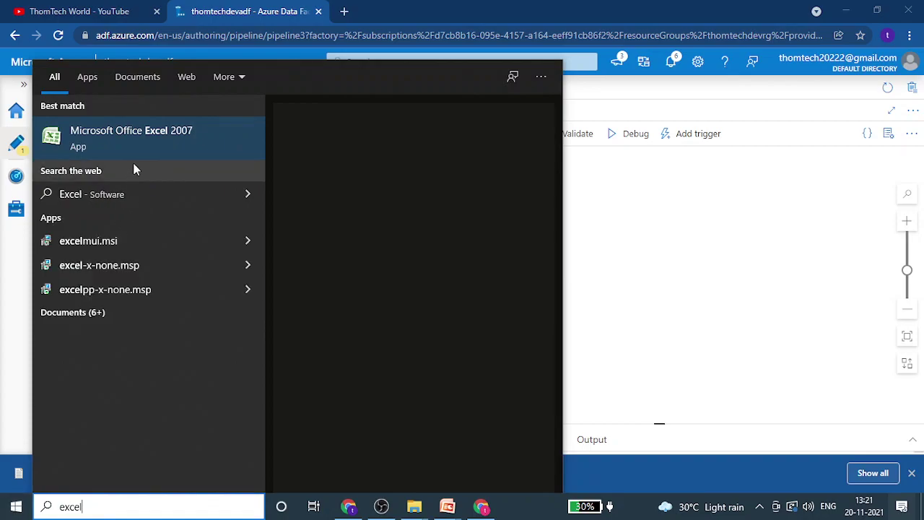
pyautogui.click(179, 143)
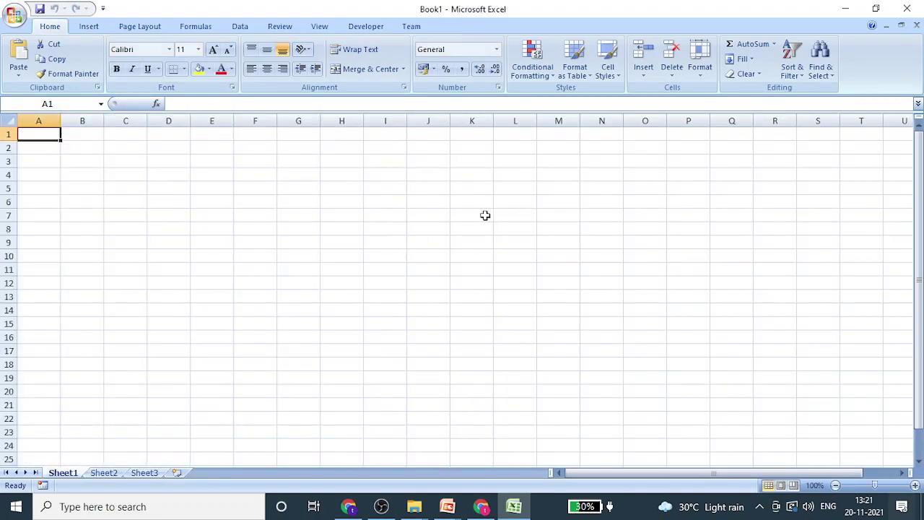
# - Enter file1 in cell A1
pyautogui.write('filke')
pyautogui.press('BackSpace')
pyautogui.press('BackSpace')
pyautogui.press('BackSpace')
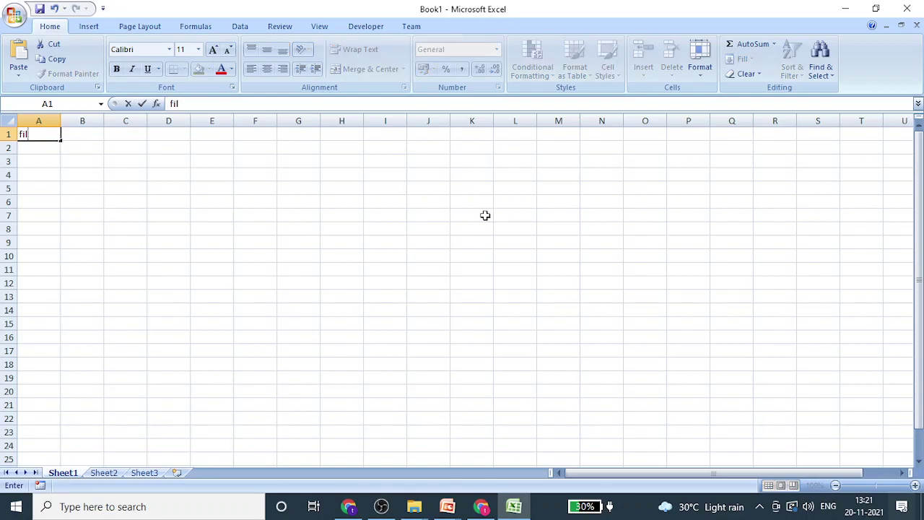
pyautogui.press('Right')
pyautogui.press('Left')
pyautogui.press('F2')
pyautogui.press('BackSpace')
pyautogui.press('BackSpace')
pyautogui.press('Return')
# - Fill the file1 entry down from A1 through cell A3
pyautogui.press('Up')
pyautogui.hotkey('shift', 'Down')
pyautogui.hotkey('shift', 'Down')
pyautogui.hotkey('ctrl', 'd')
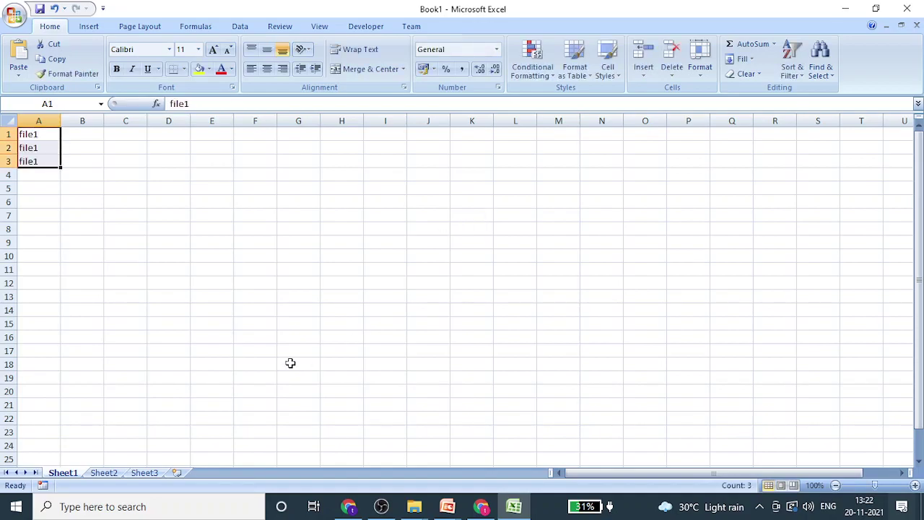
# - Change the entries in cells A2 and A3 to file2
pyautogui.click(41, 149)
pyautogui.click(201, 103)
pyautogui.press('BackSpace')
pyautogui.write('2')
pyautogui.press('Return')
pyautogui.click(206, 103)
pyautogui.press('BackSpace')
pyautogui.write('2')
pyautogui.press('Return')
# - Enter Source in cell B1 and Landing in cell C1
pyautogui.press('Up')
pyautogui.press('Up')
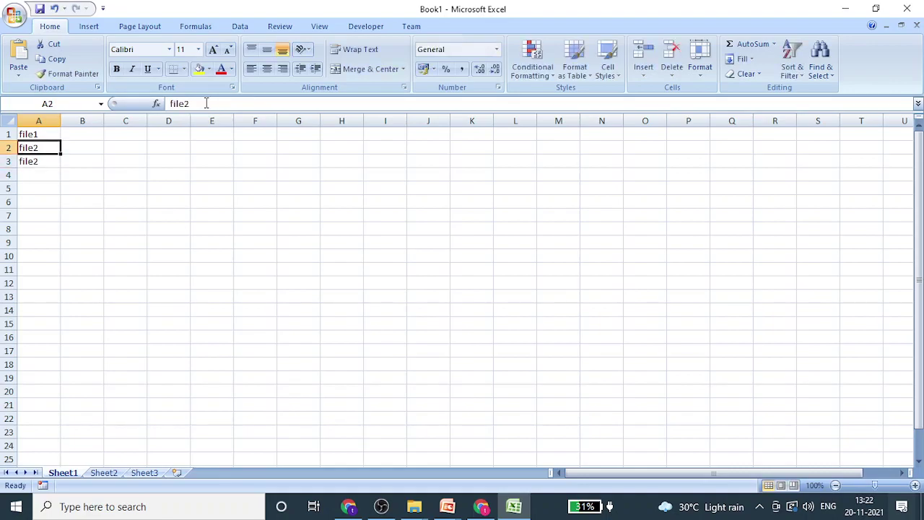
pyautogui.press('Up')
pyautogui.press('Right')
pyautogui.write('Source')
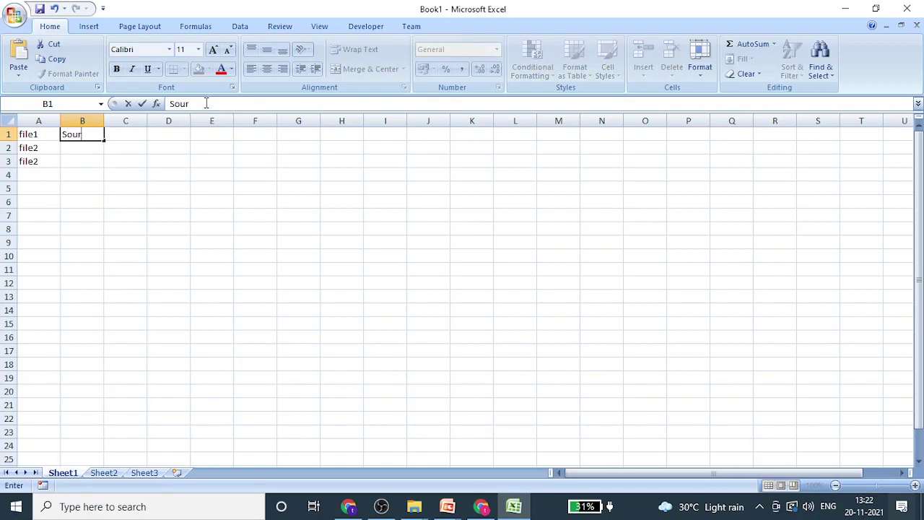
pyautogui.press('Return')
pyautogui.press('Up')
pyautogui.press('Right')
pyautogui.write('Landing')
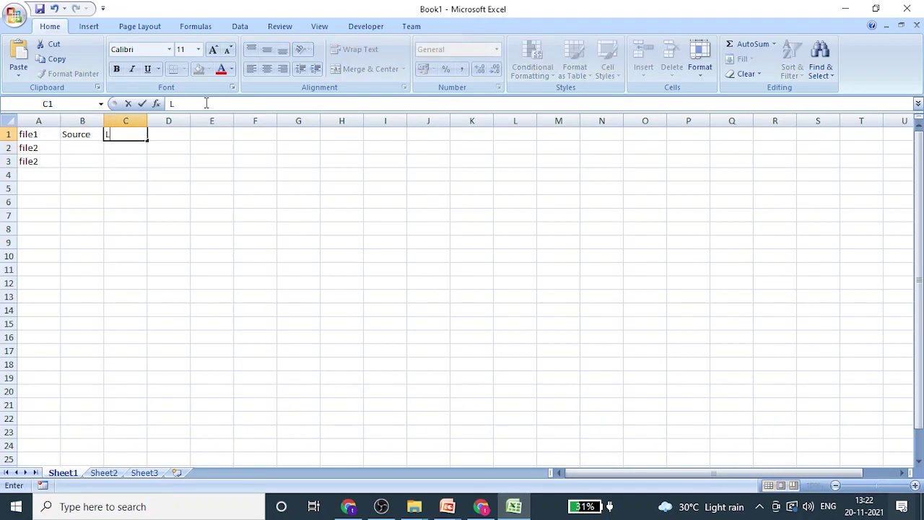
pyautogui.press('Return')
# - Copy the Source and Landing entries from row 1 into rows 2 and 3, and make the row 3 copies bold
pyautogui.press('Up')
pyautogui.press('Left')
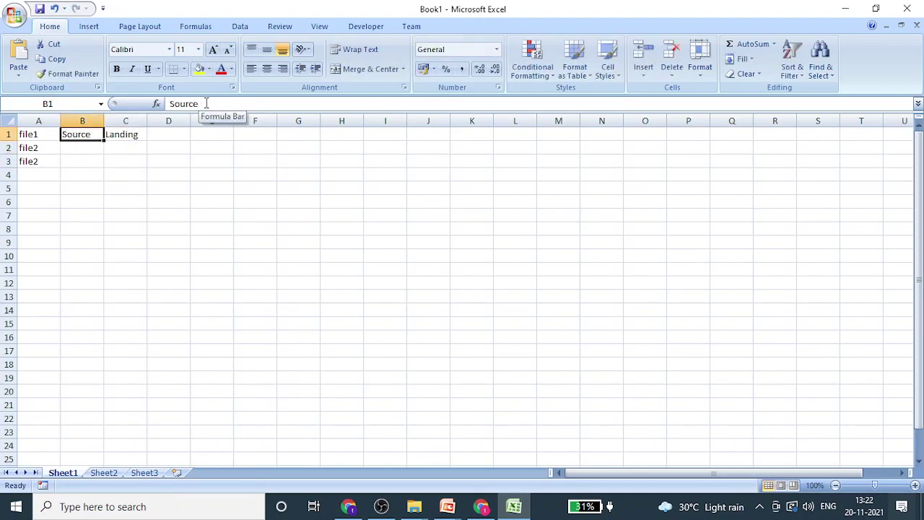
pyautogui.hotkey('shift', 'Right')
pyautogui.hotkey('shift', 'Right')
pyautogui.hotkey('ctrl', 'c')
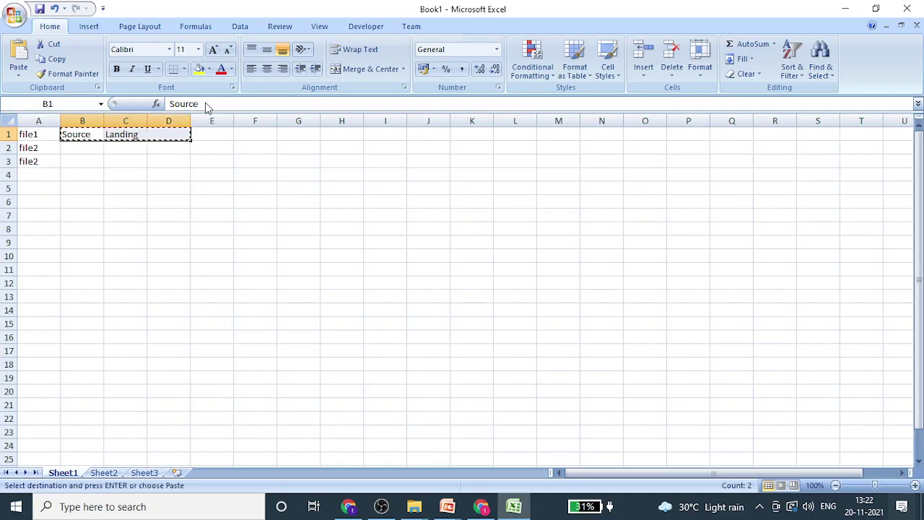
pyautogui.press('Left')
pyautogui.press('Down')
pyautogui.press('Right')
pyautogui.hotkey('ctrl', 'v')
pyautogui.press('Down')
pyautogui.hotkey('ctrl', 'v')
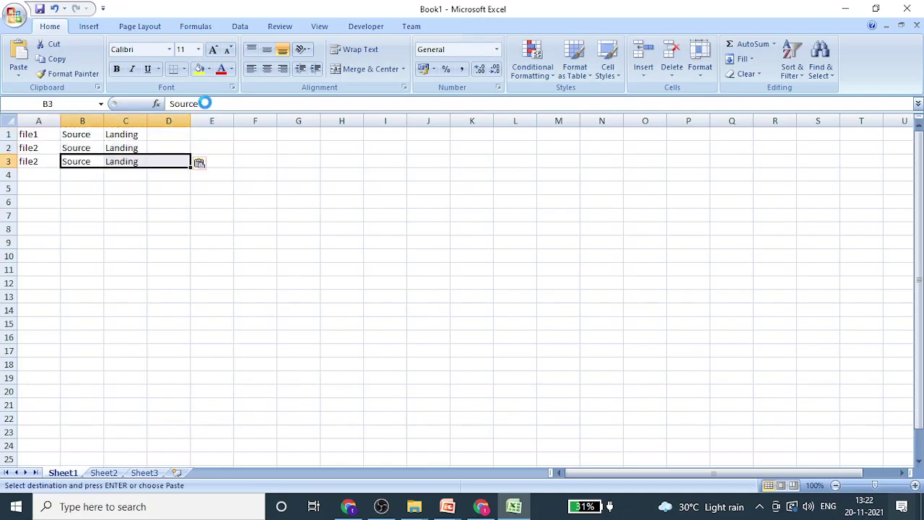
pyautogui.hotkey('ctrl', 'b')
pyautogui.press('Escape')
# - Change the entry in cell A3 to file3
pyautogui.press('Up')
pyautogui.press('Up')
pyautogui.press('Right')
pyautogui.press('Left')
pyautogui.press('Right')
pyautogui.press('Left')
pyautogui.press('Down')
pyautogui.press('Left')
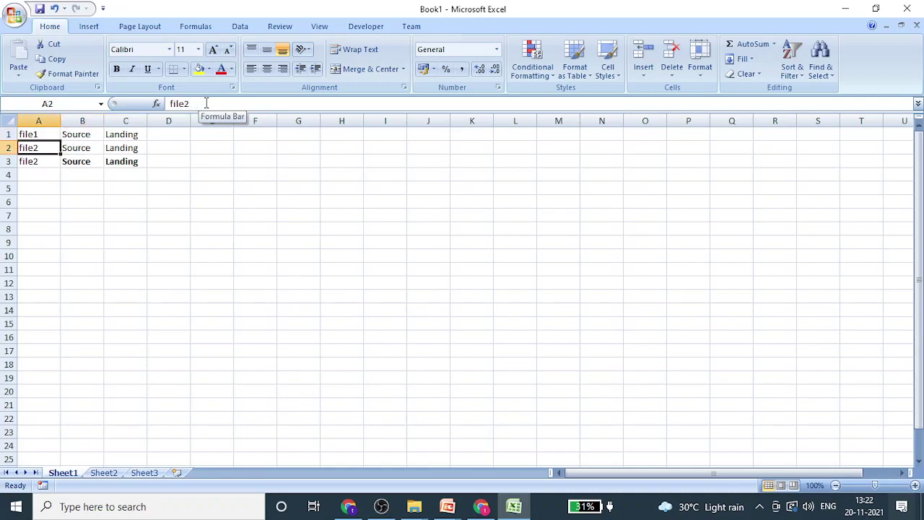
pyautogui.press('Down')
pyautogui.click(206, 103)
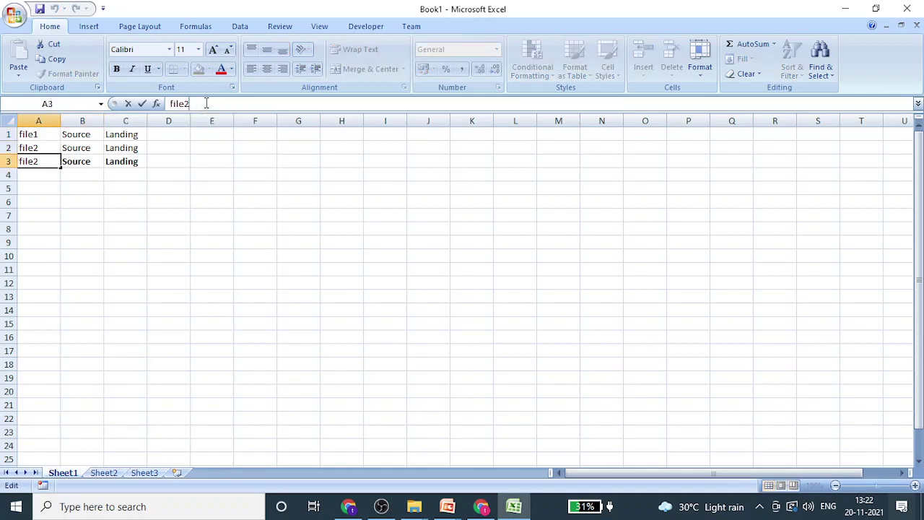
pyautogui.write('3')
pyautogui.press('Return')
# - Copy the file1 entry from cell A1 into cell E1
pyautogui.hotkey('ctrl', 'Home')
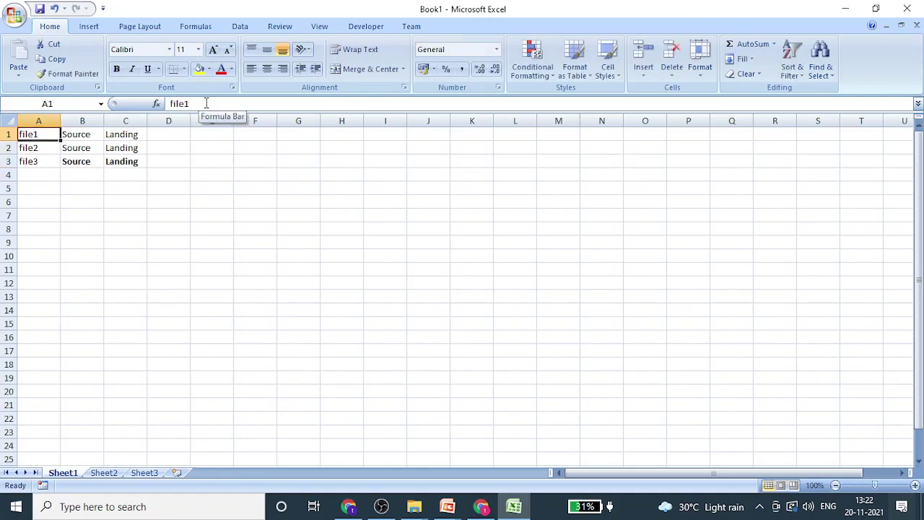
pyautogui.hotkey('shift', 'Down')
pyautogui.hotkey('shift', 'Down')
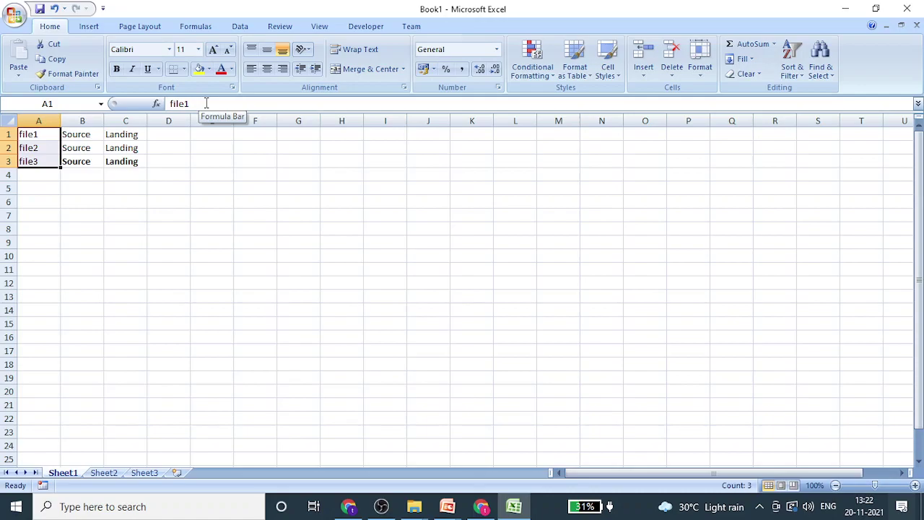
pyautogui.press('Right')
pyautogui.press('Left')
pyautogui.hotkey('ctrl', 'c')
pyautogui.press('Right')
pyautogui.press('Right')
pyautogui.press('Right')
pyautogui.press('Right')
pyautogui.hotkey('ctrl', 'v')
# - Extend the entry in cell E1 to read file1.txt, file2.txt, file3.txt
pyautogui.press('F2')
pyautogui.write('.txt')
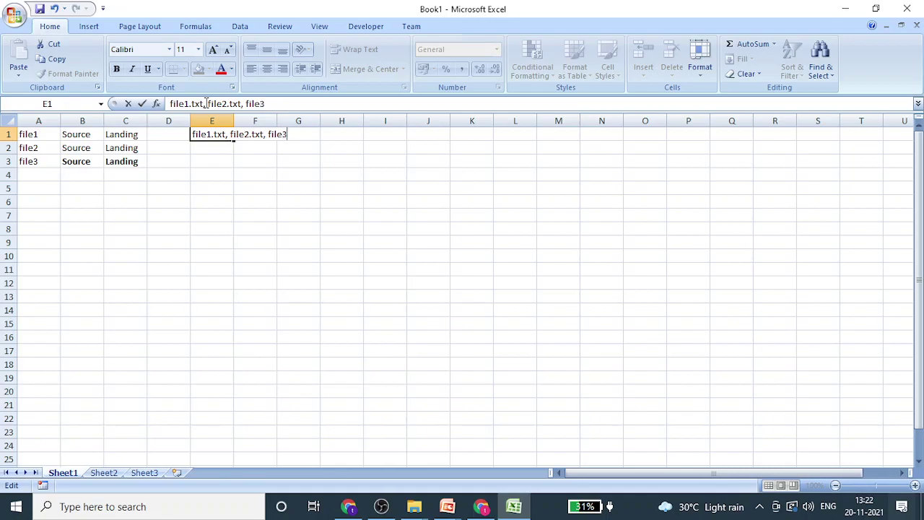
pyautogui.write('.txt')
pyautogui.press('Return')
pyautogui.press('Up')
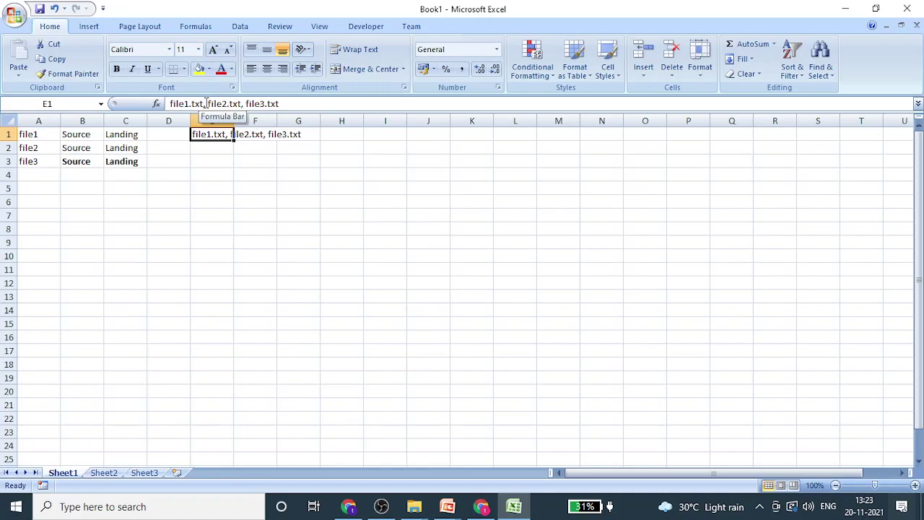
pyautogui.press('Right')
pyautogui.press('Right')
pyautogui.press('Left')
pyautogui.press('Left')
pyautogui.press('Left')
pyautogui.press('Left')
pyautogui.press('Left')
pyautogui.press('Left')
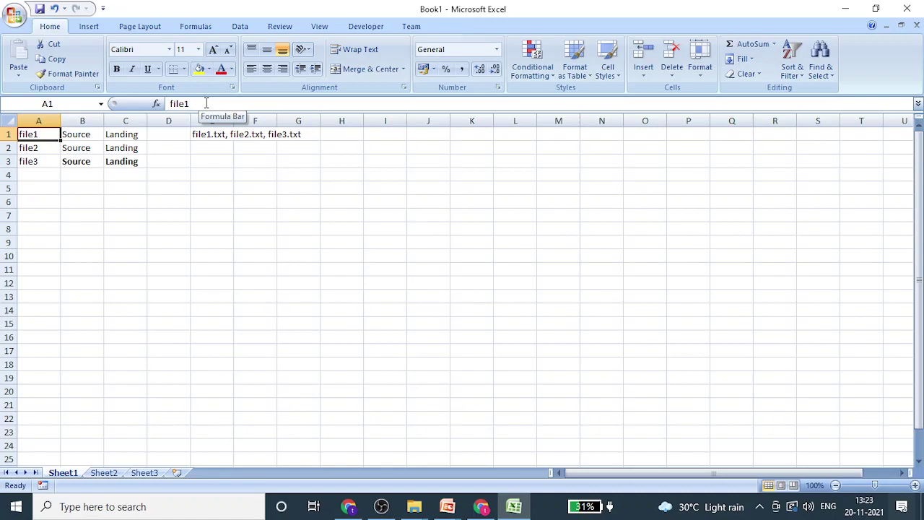
# - Switch back to Azure Data Factory and add a Get Metadata activity to the canvas of pipeline3
pyautogui.hotkey('alt', 'Tab')
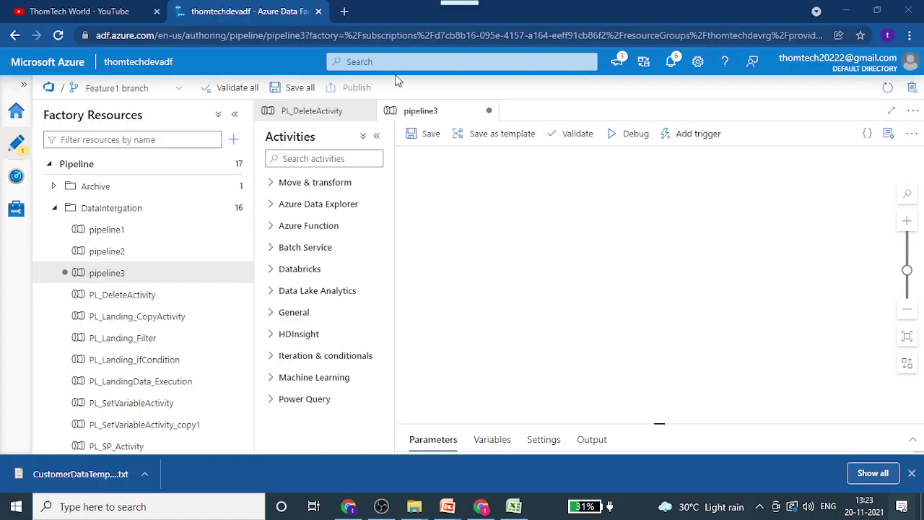
pyautogui.click(327, 159)
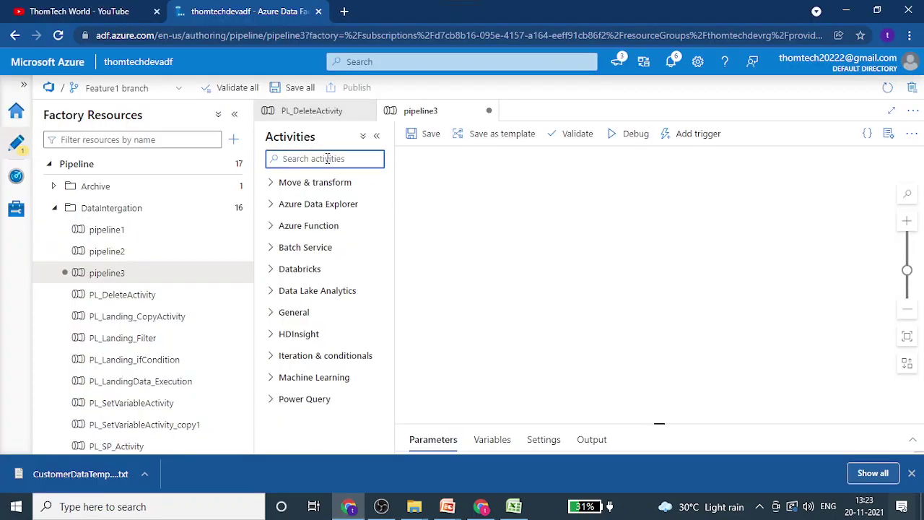
pyautogui.write('meta')
pyautogui.moveTo(317, 206); pyautogui.dragTo(571, 186)
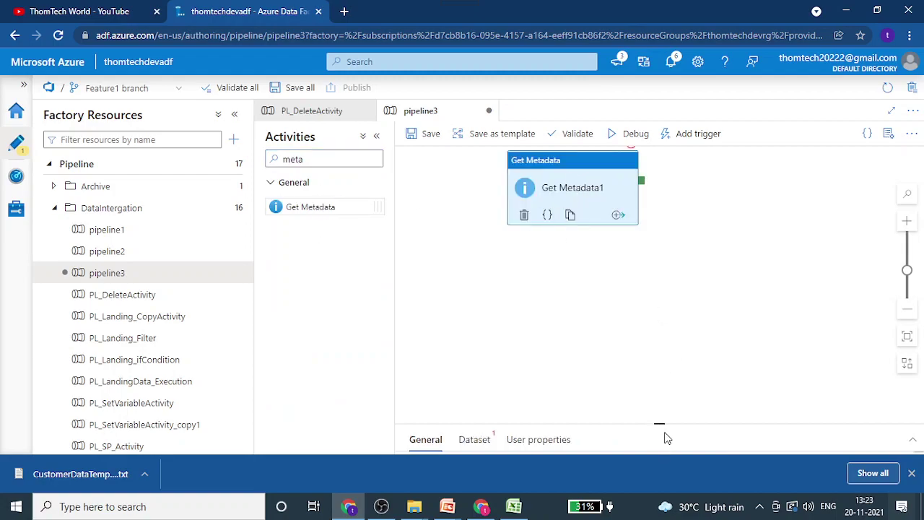
pyautogui.moveTo(660, 426); pyautogui.dragTo(660, 417)
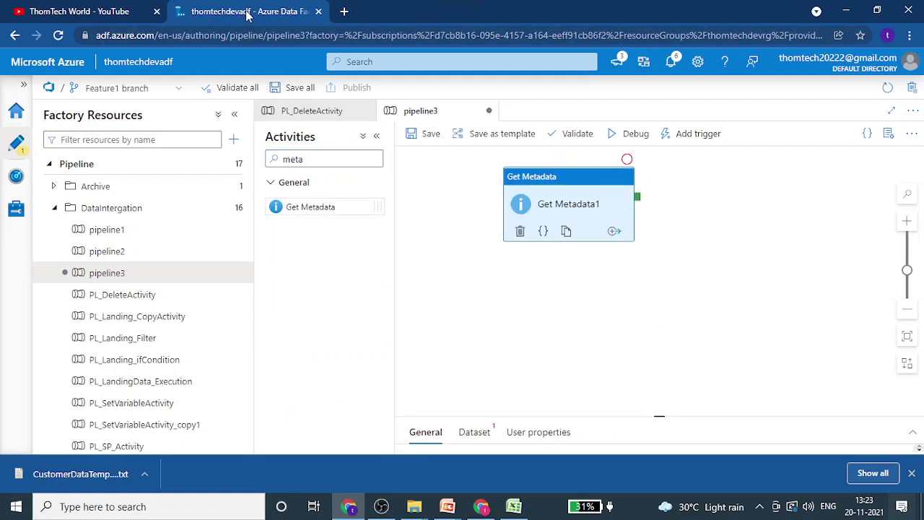
# - Open the Azure portal in a new browser tab and go to the thomtechdevadls storage account
pyautogui.click(344, 13)
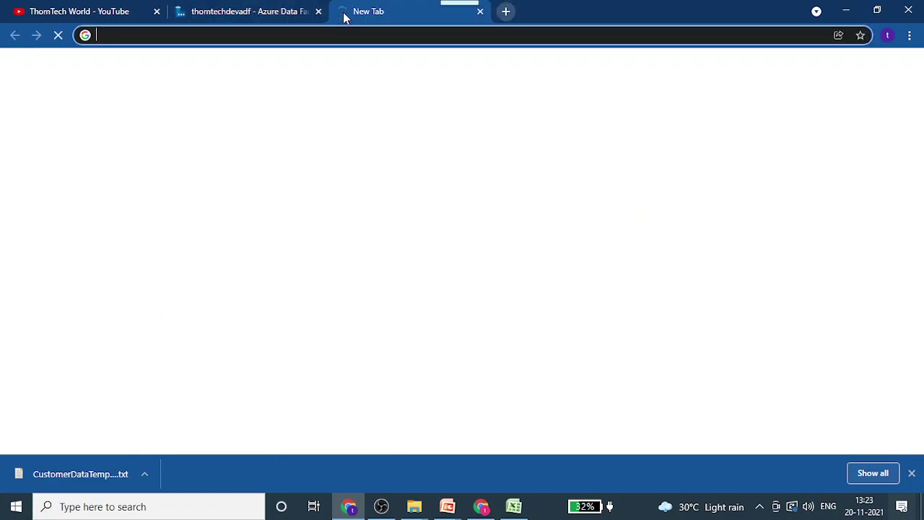
pyautogui.write('port')
pyautogui.press('Return')
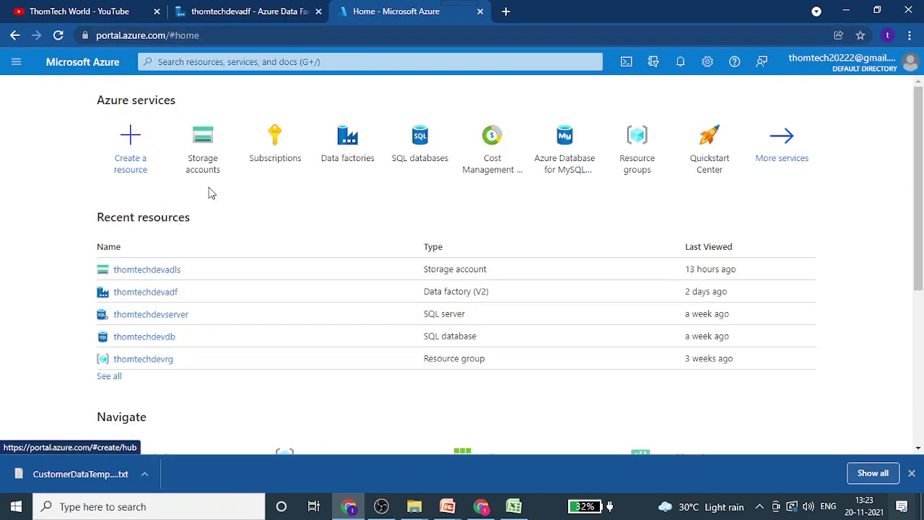
pyautogui.click(203, 145)
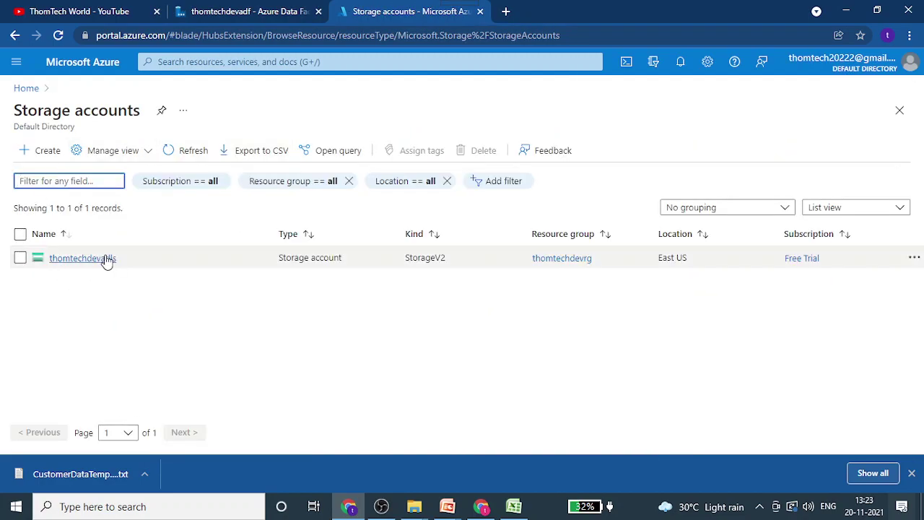
pyautogui.click(105, 258)
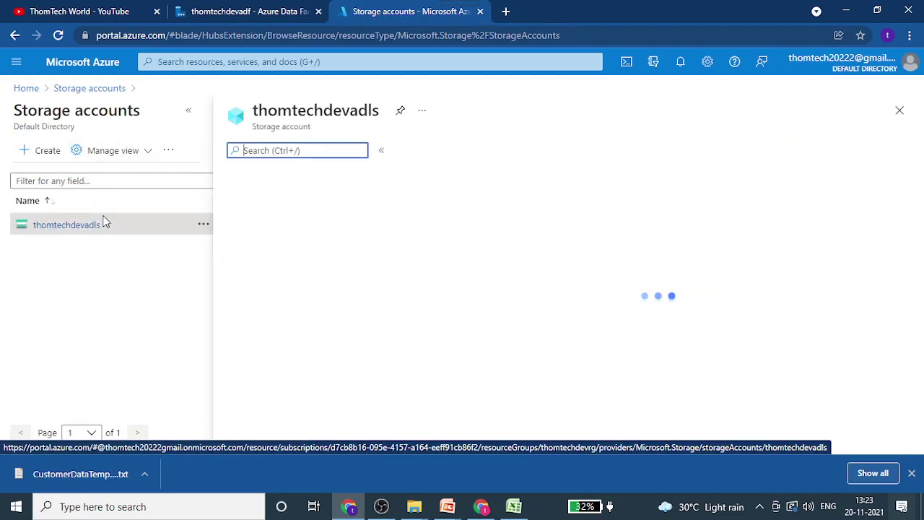
# - Open the Source folder in the storage account's thomtech container
pyautogui.click(264, 379)
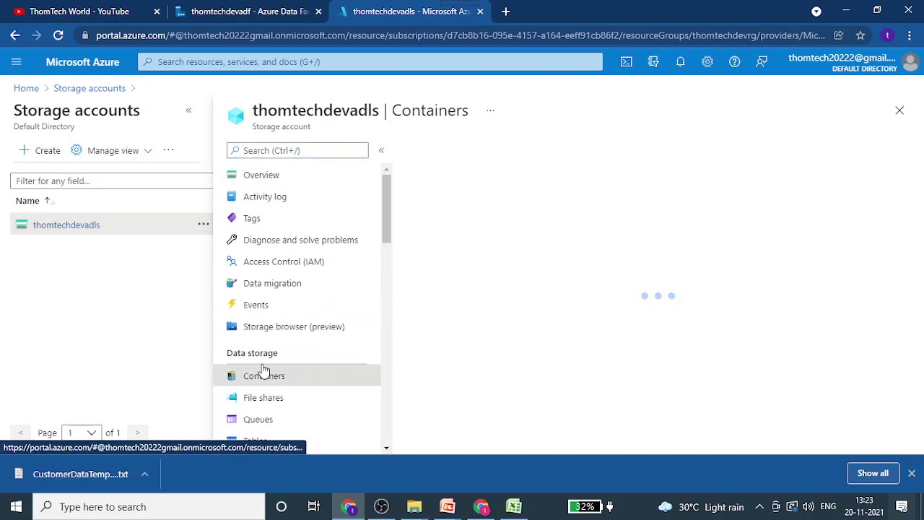
pyautogui.click(187, 111)
pyautogui.click(247, 234)
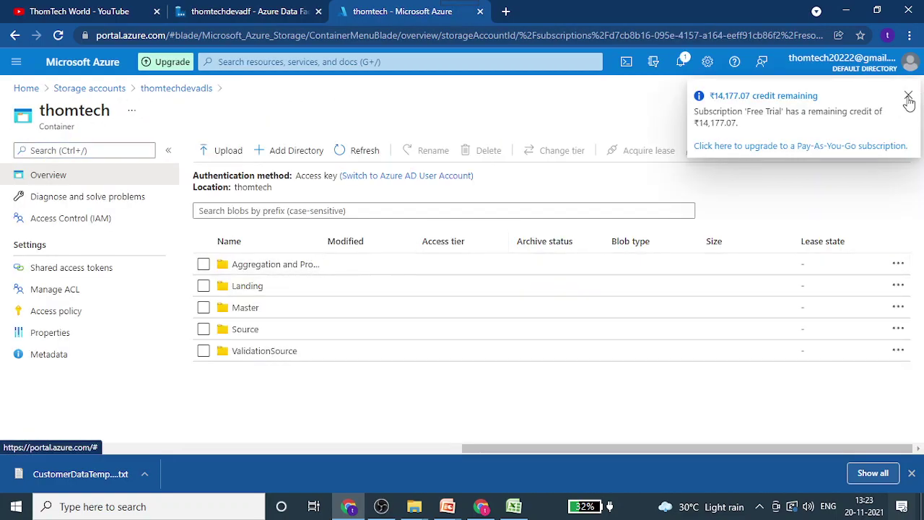
pyautogui.click(908, 99)
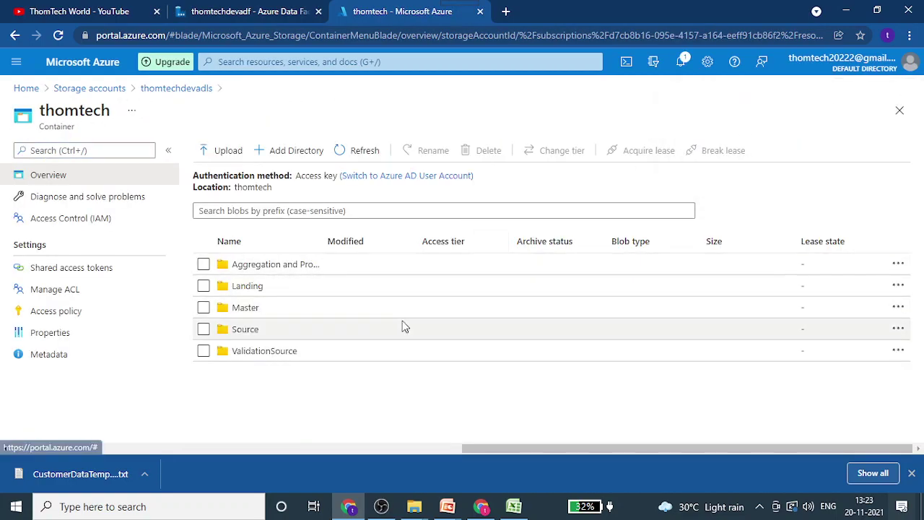
pyautogui.click(270, 331)
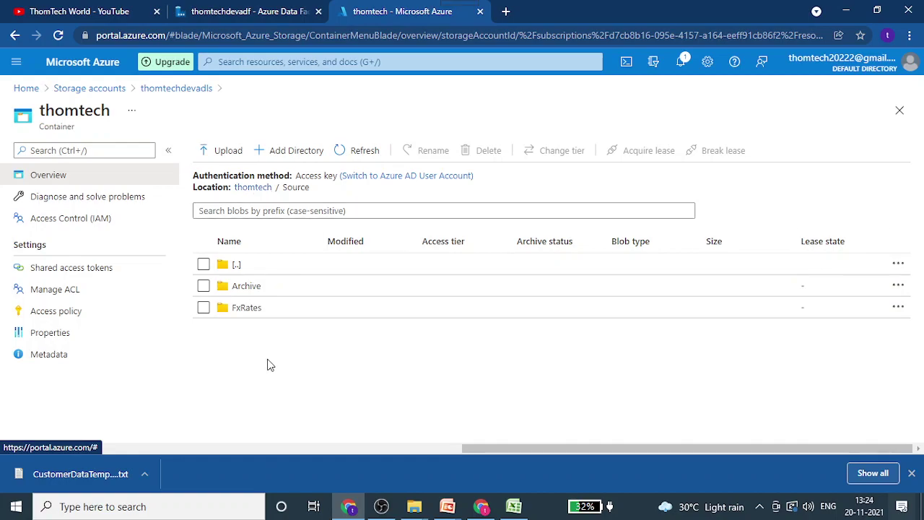
# - Upload CustomerDataTemplate2.txt and CustomerDataTemplate3.txt from Downloads to the Source folder, and widen the Name column of the file list
pyautogui.click(225, 151)
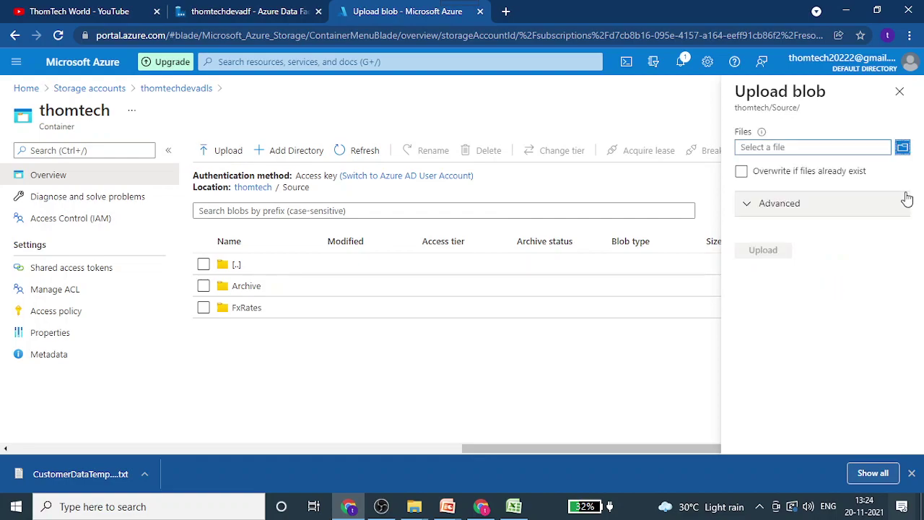
pyautogui.click(904, 149)
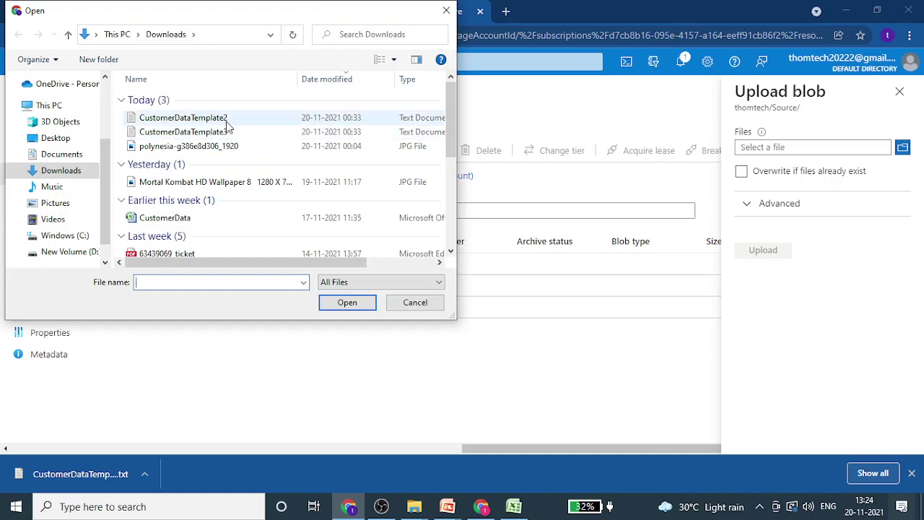
pyautogui.click(230, 118)
pyautogui.keyDown('ctrl'); pyautogui.click(223, 135); pyautogui.keyUp('ctrl')
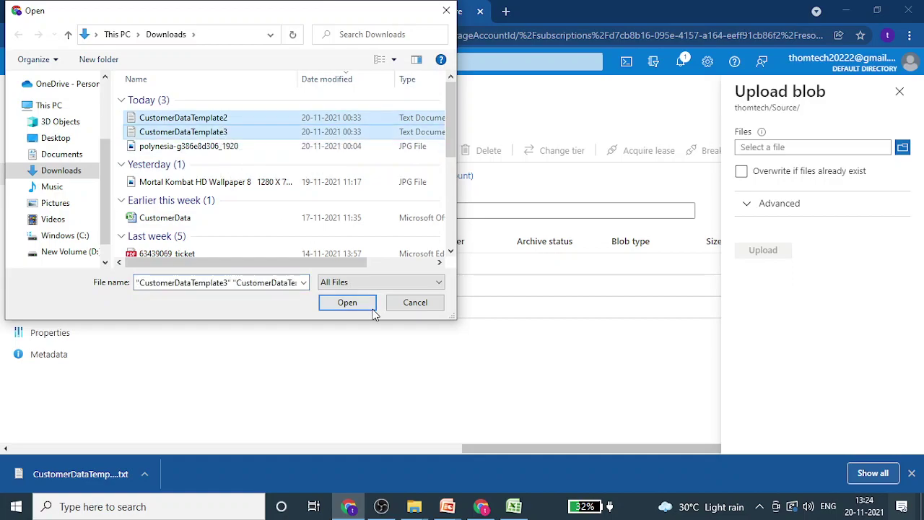
pyautogui.click(347, 303)
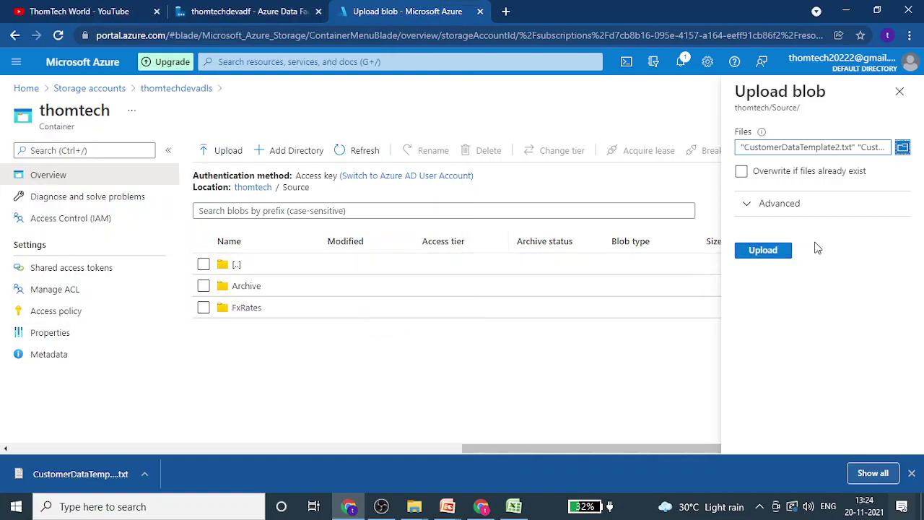
pyautogui.click(770, 254)
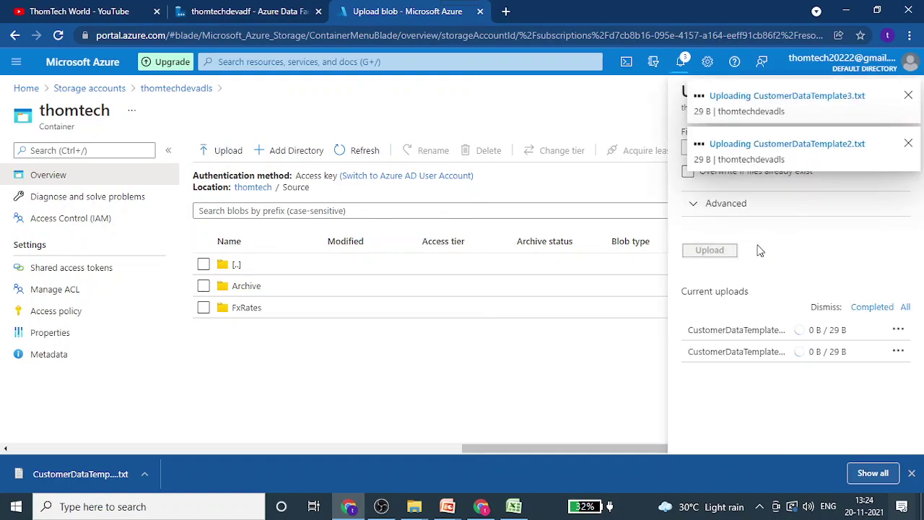
pyautogui.click(908, 95)
pyautogui.click(912, 97)
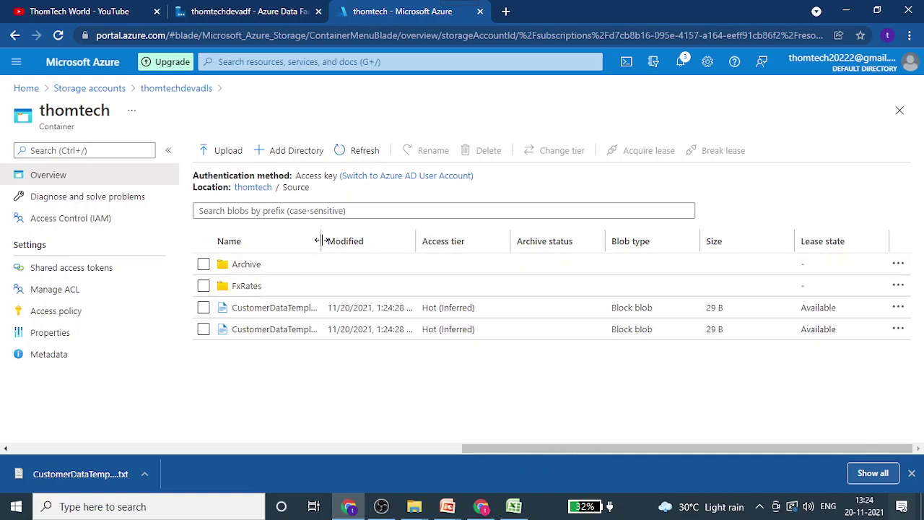
pyautogui.moveTo(322, 241); pyautogui.dragTo(459, 242)
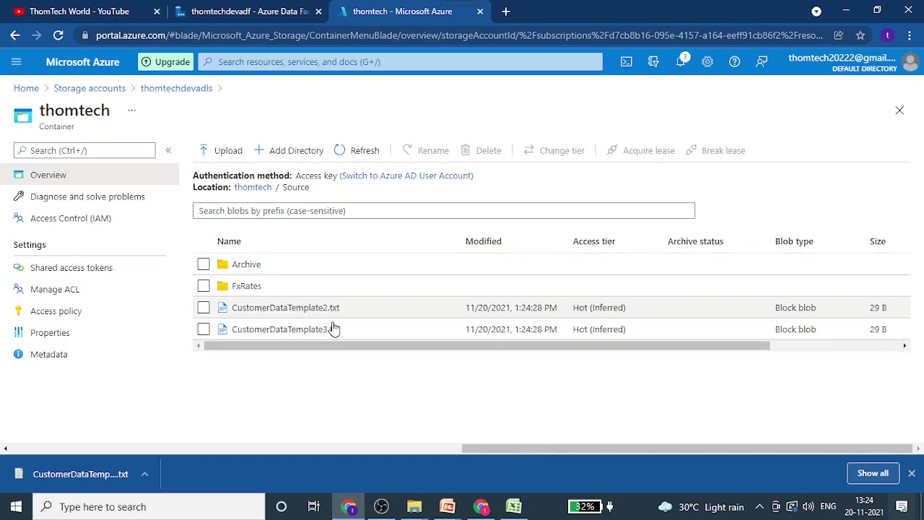
# - Delete all files in the thomtech container's Landing folder and return to the container root
pyautogui.click(253, 188)
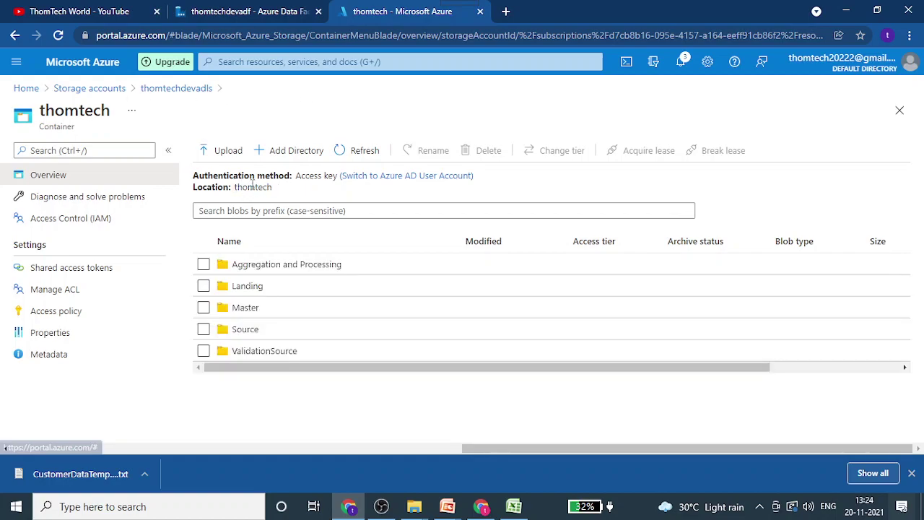
pyautogui.click(265, 287)
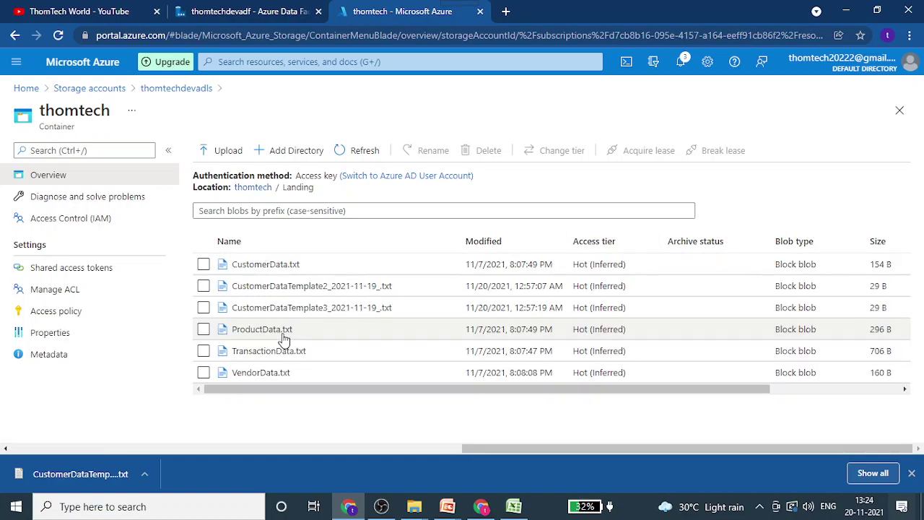
pyautogui.click(203, 265)
pyautogui.click(204, 286)
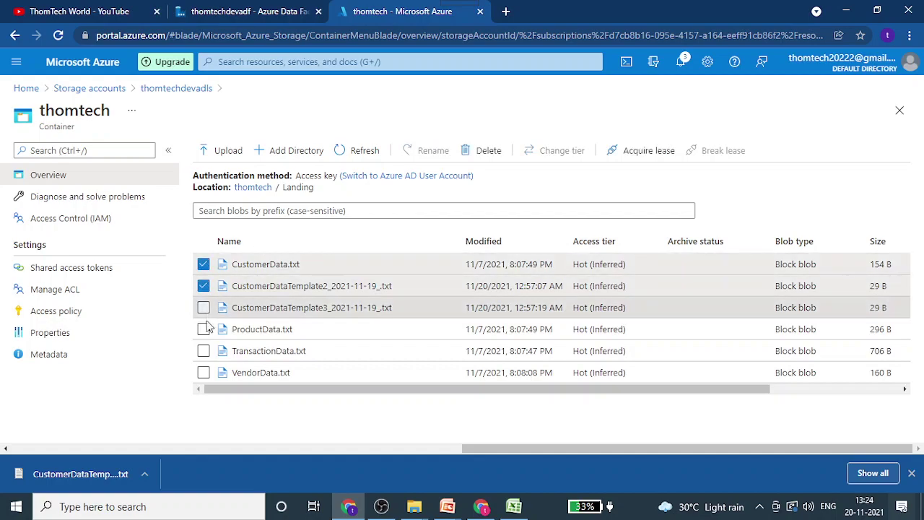
pyautogui.click(203, 308)
pyautogui.click(203, 330)
pyautogui.click(204, 351)
pyautogui.click(203, 373)
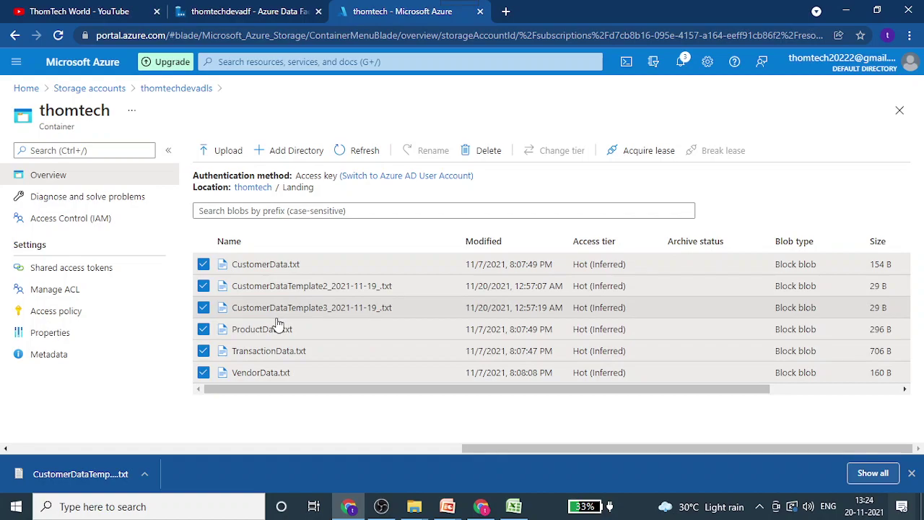
pyautogui.rightClick(278, 325)
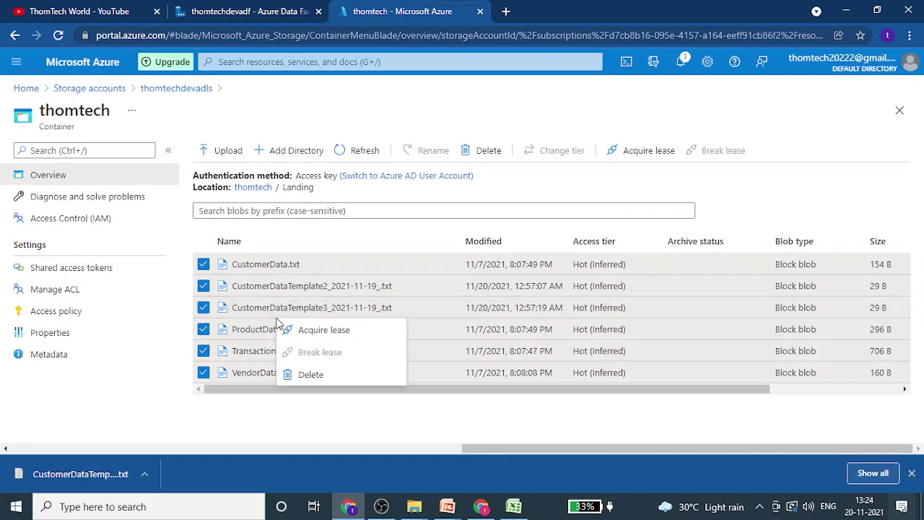
pyautogui.click(316, 372)
pyautogui.click(253, 273)
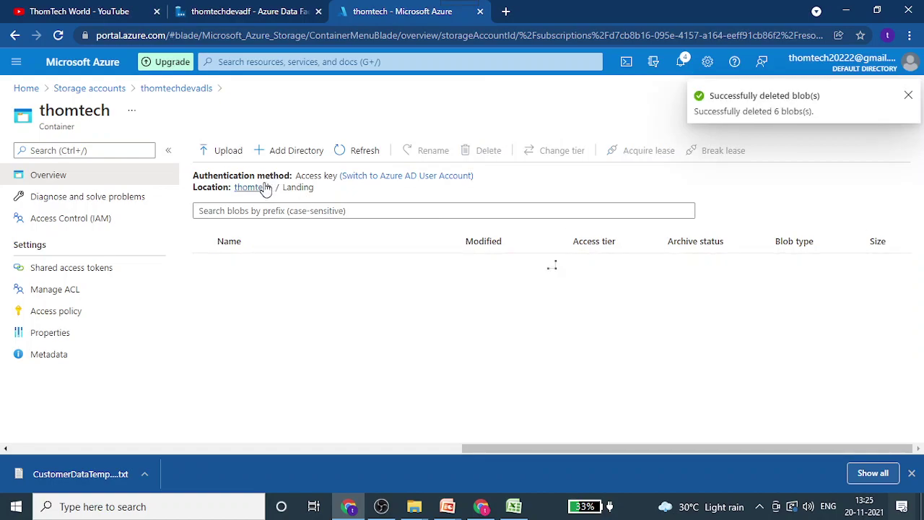
pyautogui.click(252, 188)
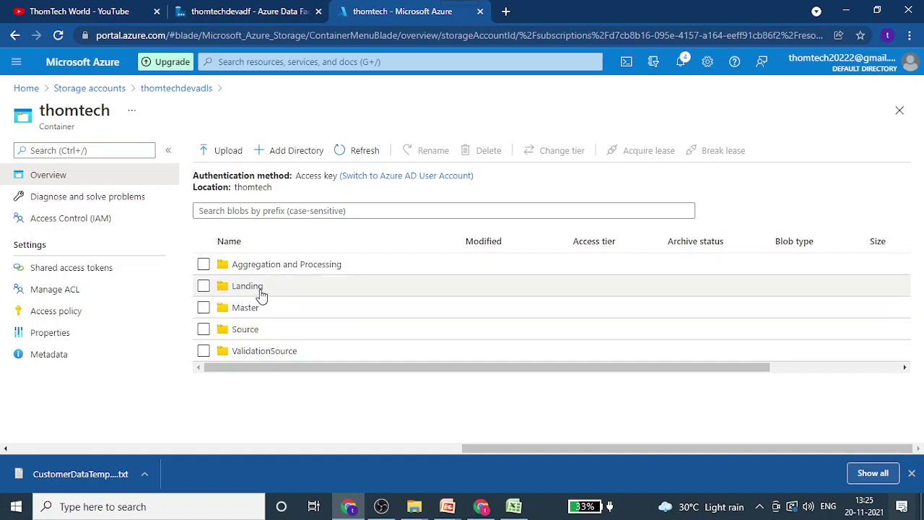
# - Switch back to Azure Data Factory and rename the Get Metadata activity in pipeline3 as ReadFiles
pyautogui.click(255, 24)
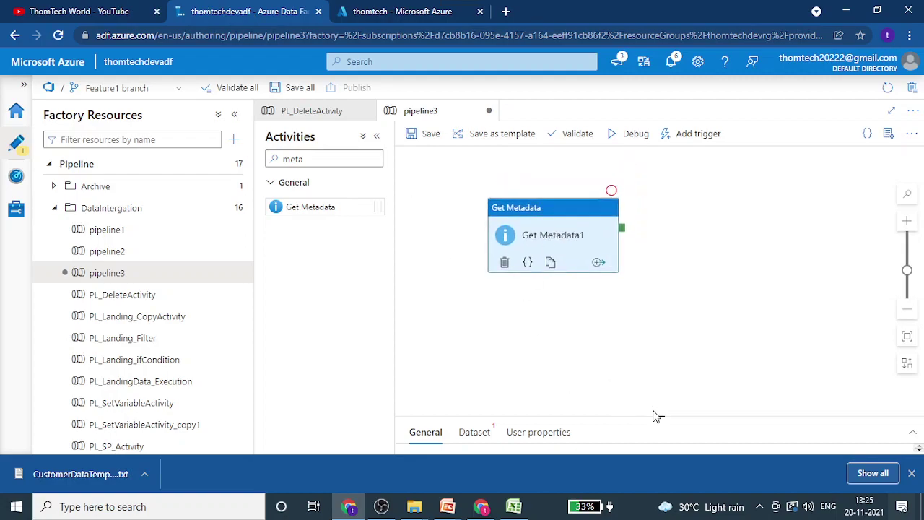
pyautogui.moveTo(659, 413); pyautogui.dragTo(659, 311)
pyautogui.click(599, 357)
pyautogui.moveTo(600, 357); pyautogui.dragTo(323, 390)
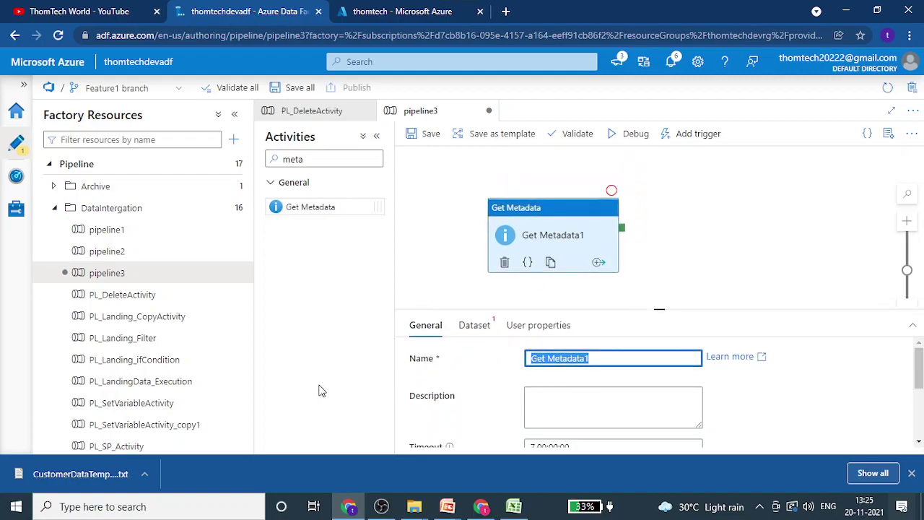
pyautogui.write('ReadFiles')
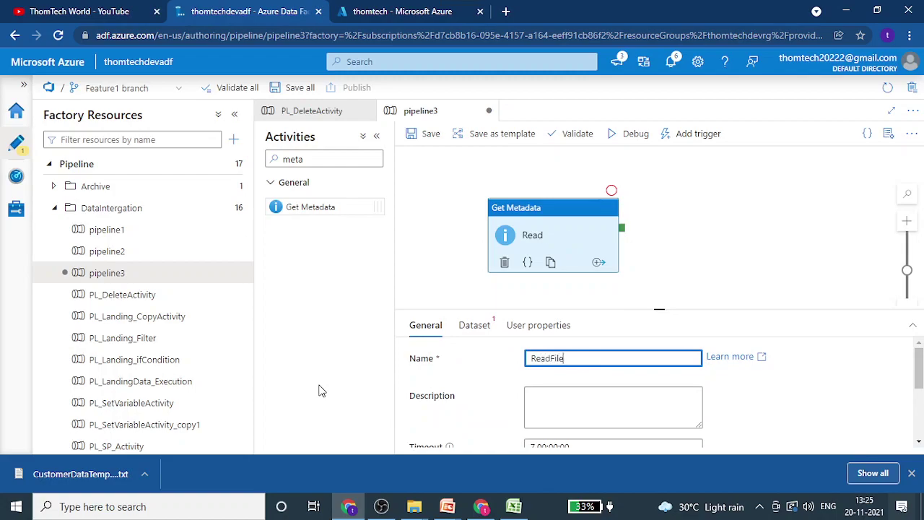
pyautogui.click(556, 231)
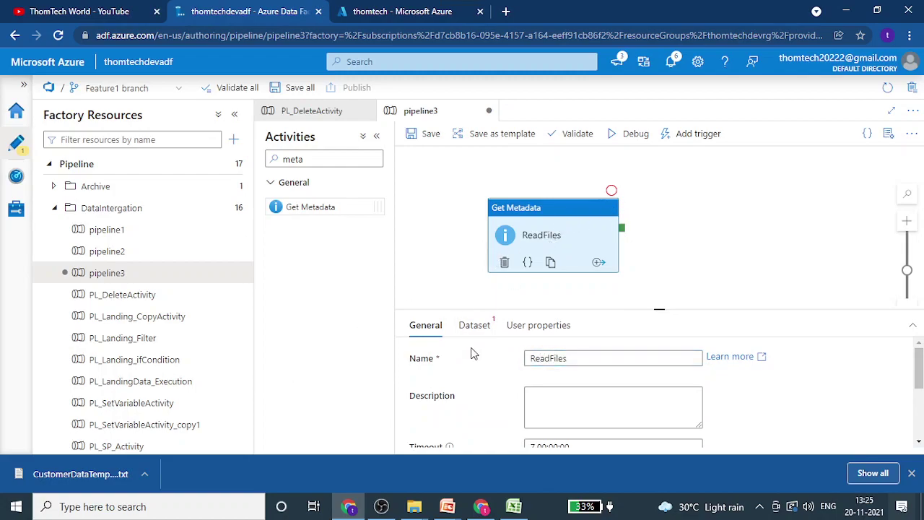
# - Assign the DS_Files_ADLS dataset to the ReadFiles activity
pyautogui.click(475, 325)
pyautogui.moveTo(657, 309); pyautogui.dragTo(653, 218)
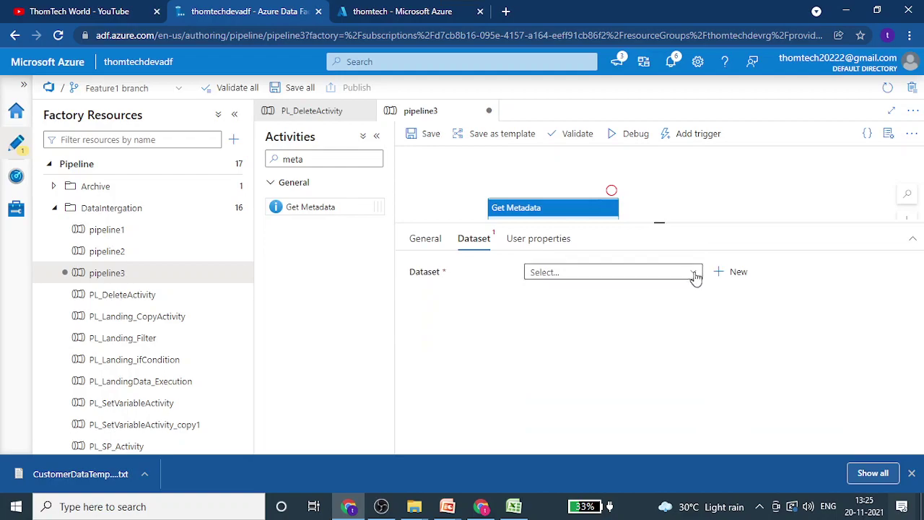
pyautogui.click(689, 273)
pyautogui.scroll(-2, 628, 390)
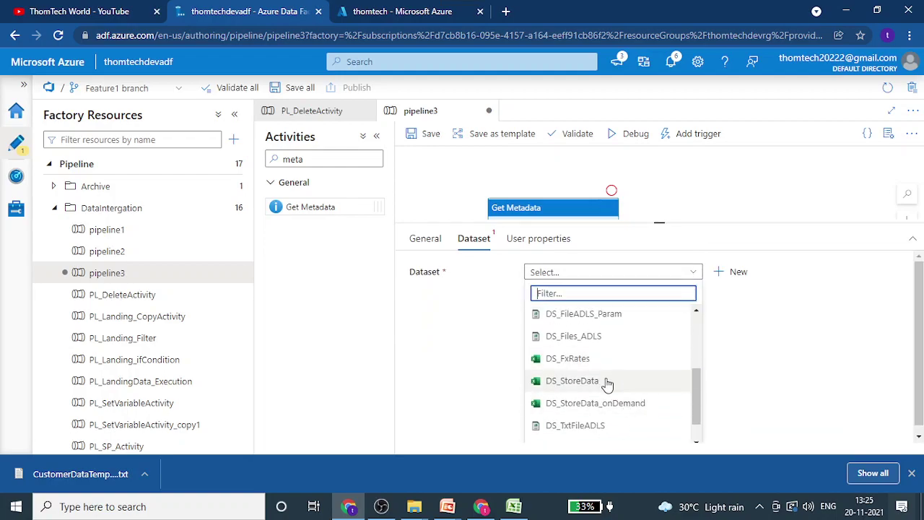
pyautogui.click(585, 336)
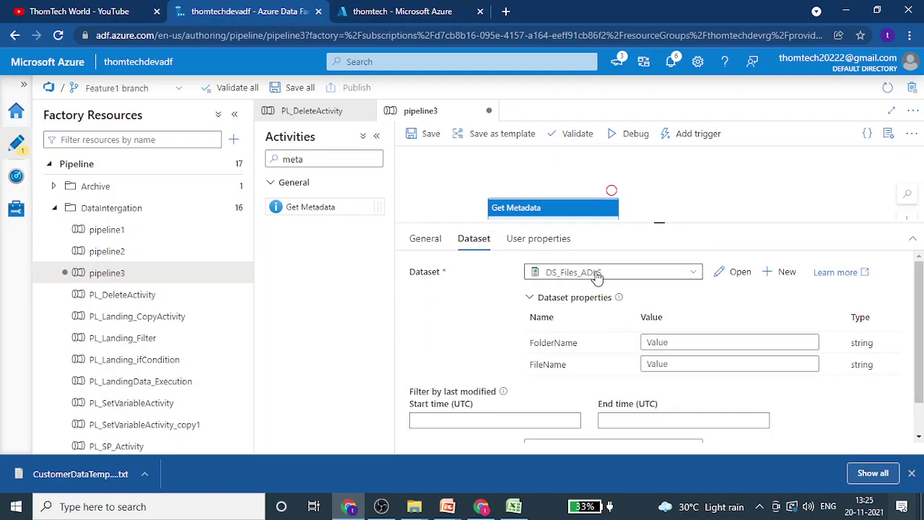
# - Set the dataset's FolderName to Source and its FileName to *.txt
pyautogui.click(686, 342)
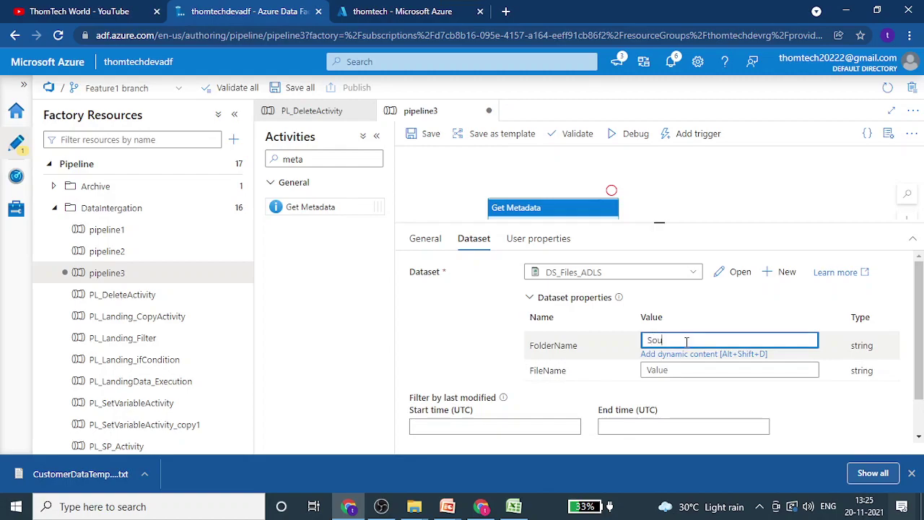
pyautogui.write('Source')
pyautogui.press('Tab')
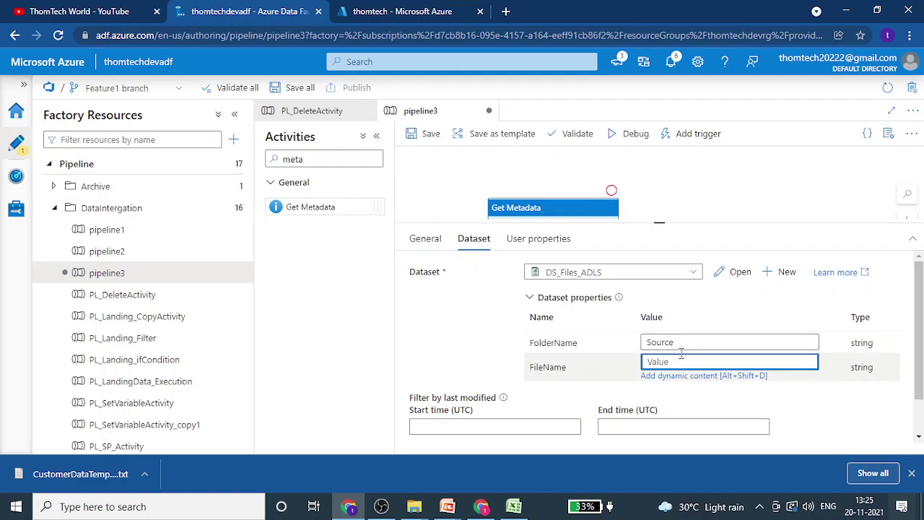
pyautogui.write('@')
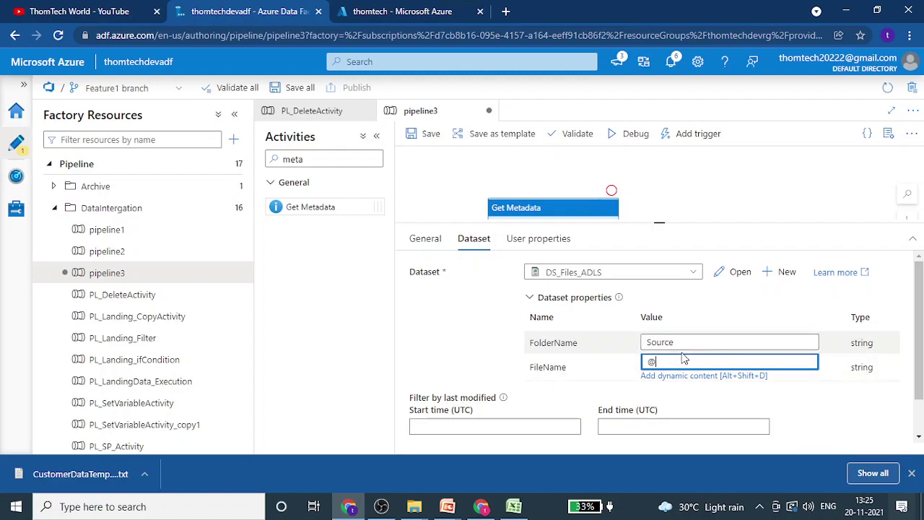
pyautogui.press('BackSpace')
pyautogui.write('*')
# - Add Child items to the ReadFiles field list and save all changes
pyautogui.scroll(-2, 482, 365)
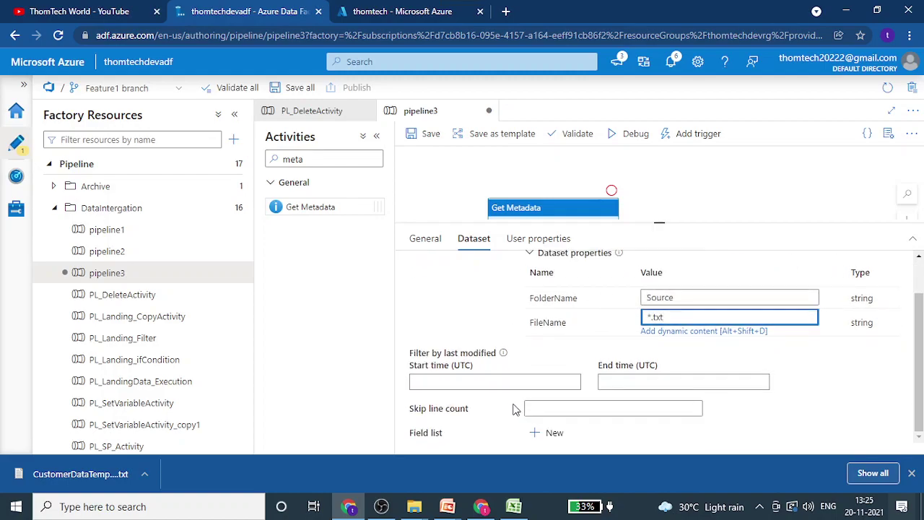
pyautogui.click(546, 426)
pyautogui.scroll(-1, 609, 382)
pyautogui.click(628, 436)
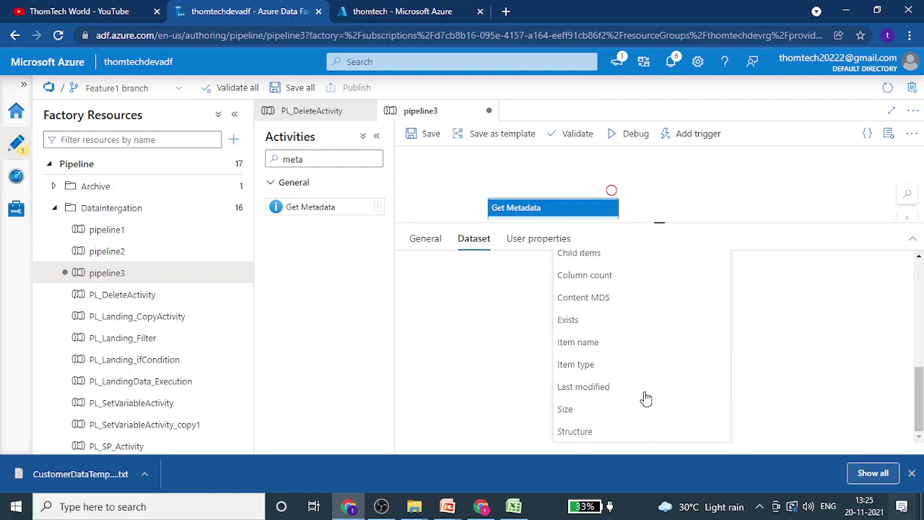
pyautogui.click(593, 254)
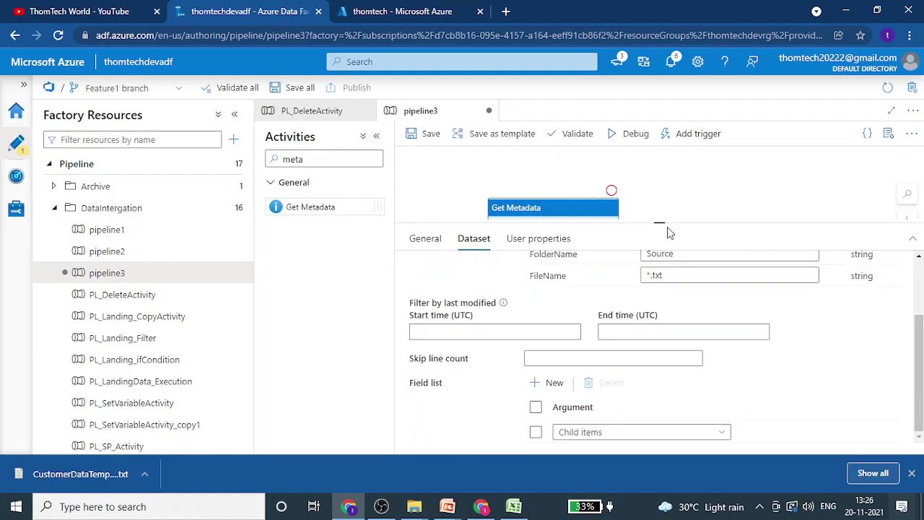
pyautogui.moveTo(659, 222); pyautogui.dragTo(660, 292)
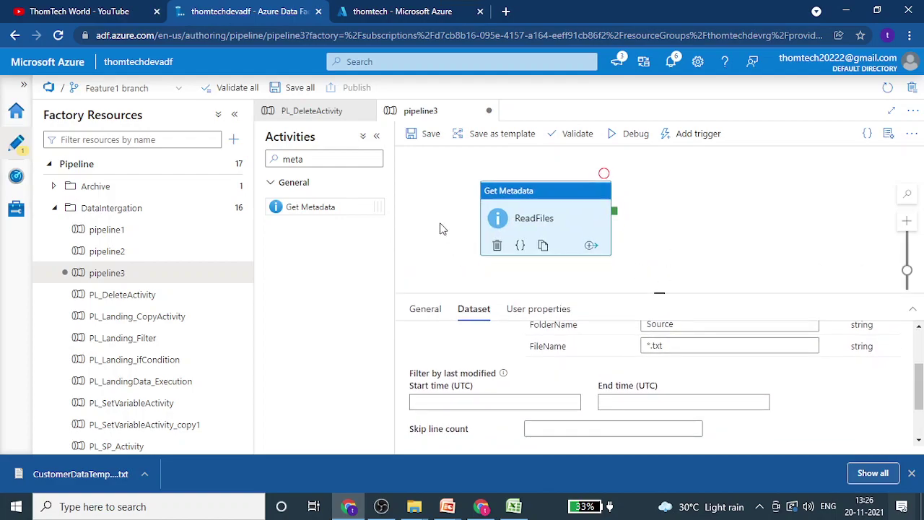
pyautogui.click(298, 87)
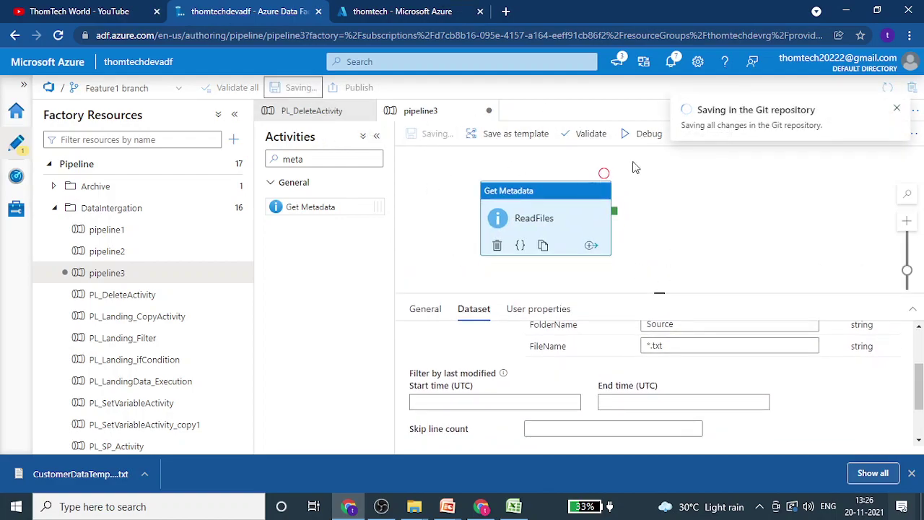
# - Find the ForEach activity, add it to the canvas beside ReadFiles, and connect ReadFiles to it on success
pyautogui.moveTo(324, 158); pyautogui.dragTo(81, 170)
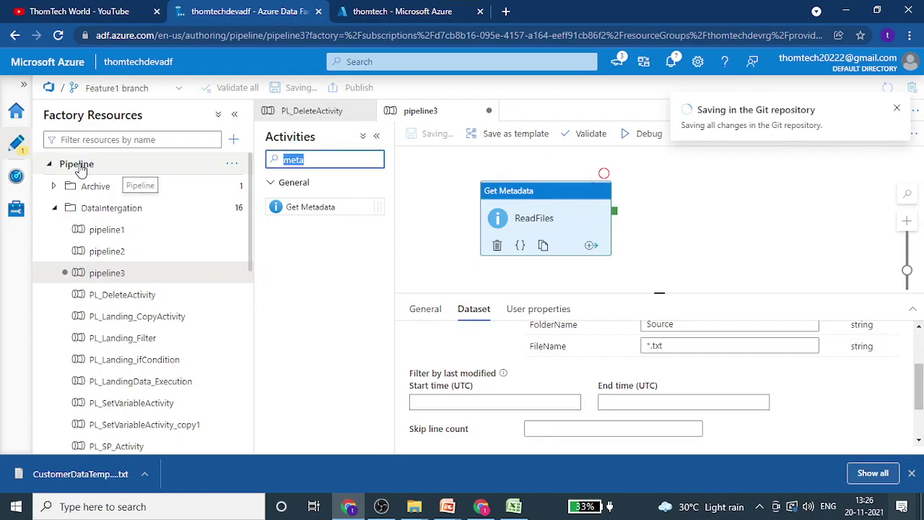
pyautogui.write('for')
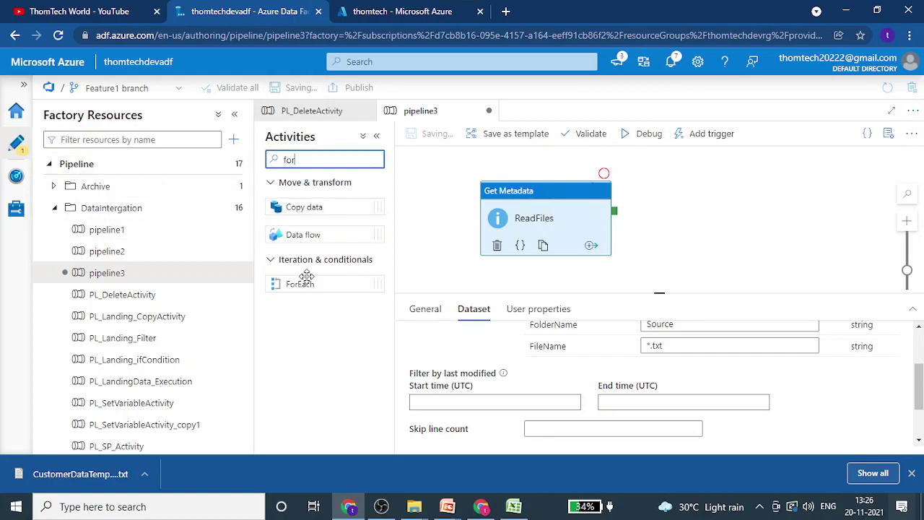
pyautogui.moveTo(319, 282); pyautogui.dragTo(725, 212)
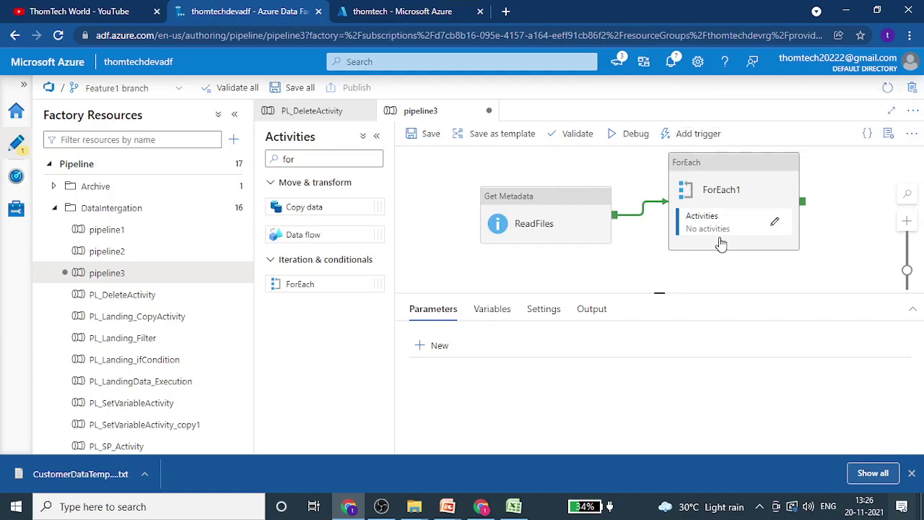
pyautogui.click(733, 188)
pyautogui.click(484, 307)
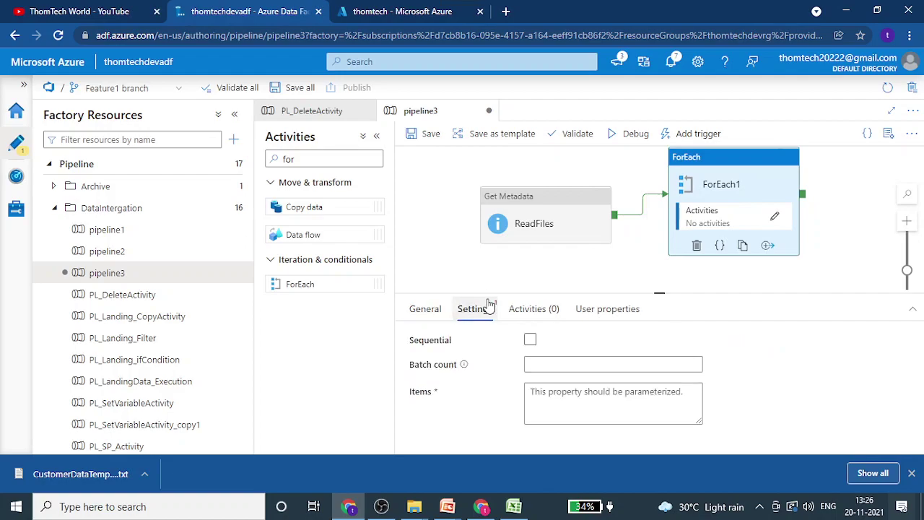
pyautogui.click(531, 339)
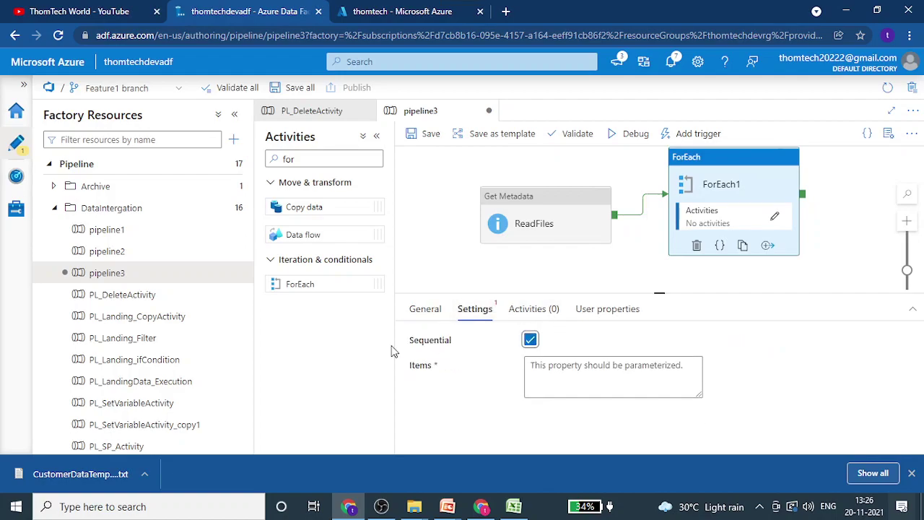
pyautogui.click(594, 375)
pyautogui.click(587, 414)
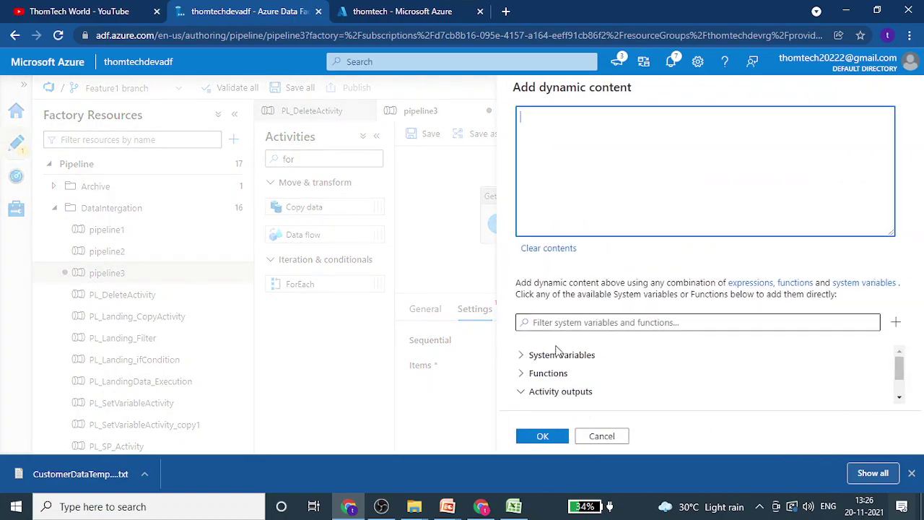
pyautogui.scroll(-1, 625, 379)
pyautogui.click(570, 390)
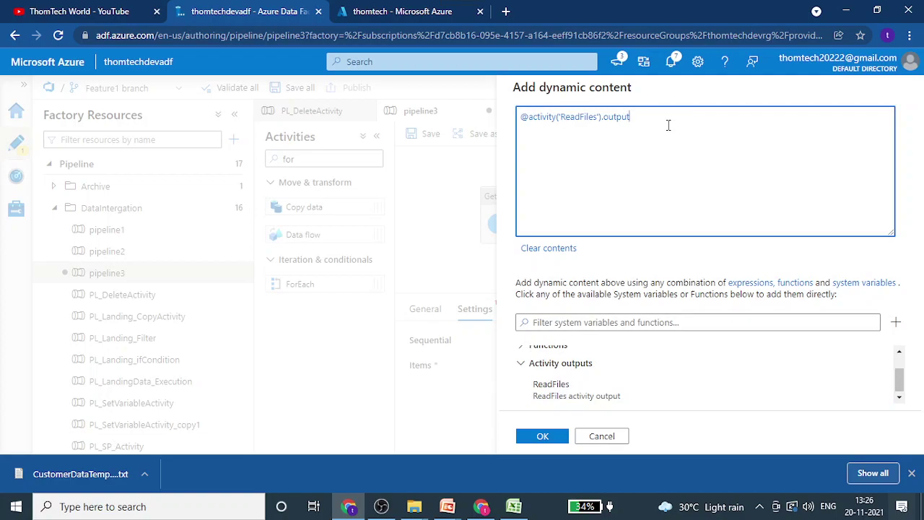
pyautogui.write('.childitems')
pyautogui.click(537, 426)
pyautogui.click(556, 435)
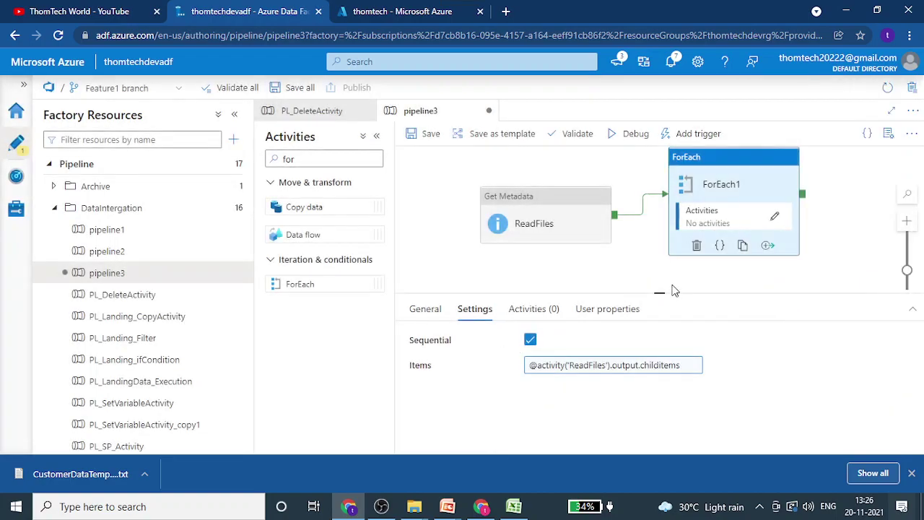
pyautogui.moveTo(660, 292); pyautogui.dragTo(615, 222)
pyautogui.moveTo(657, 275); pyautogui.dragTo(657, 270)
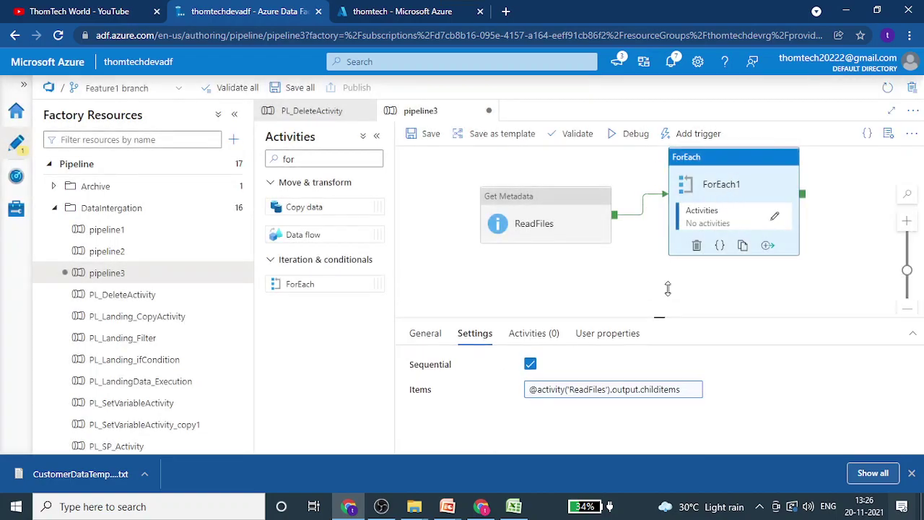
pyautogui.click(775, 218)
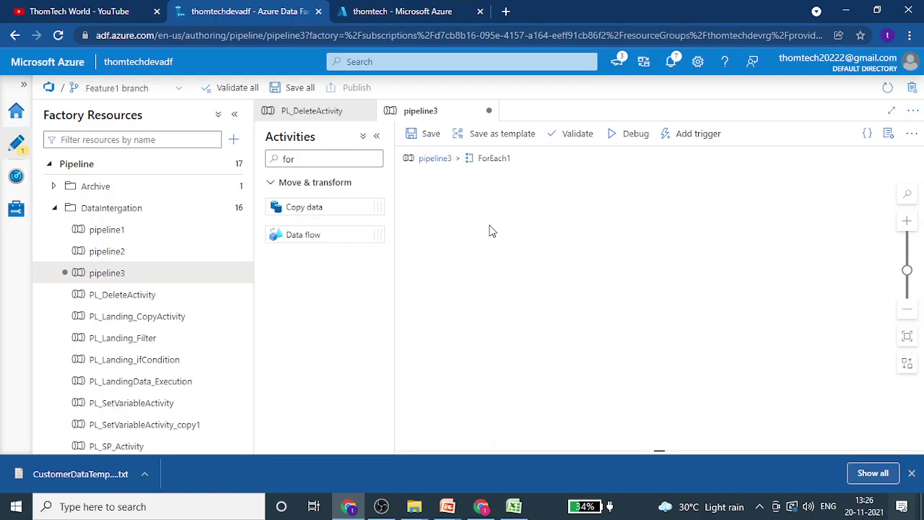
pyautogui.click(435, 159)
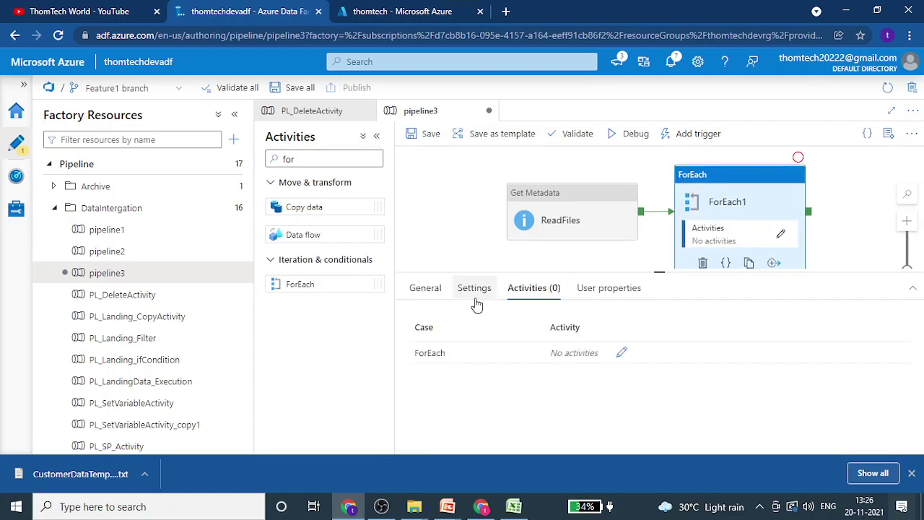
# - Add a pipeline variable named ListOfFiles and set its type to Array
pyautogui.click(476, 224)
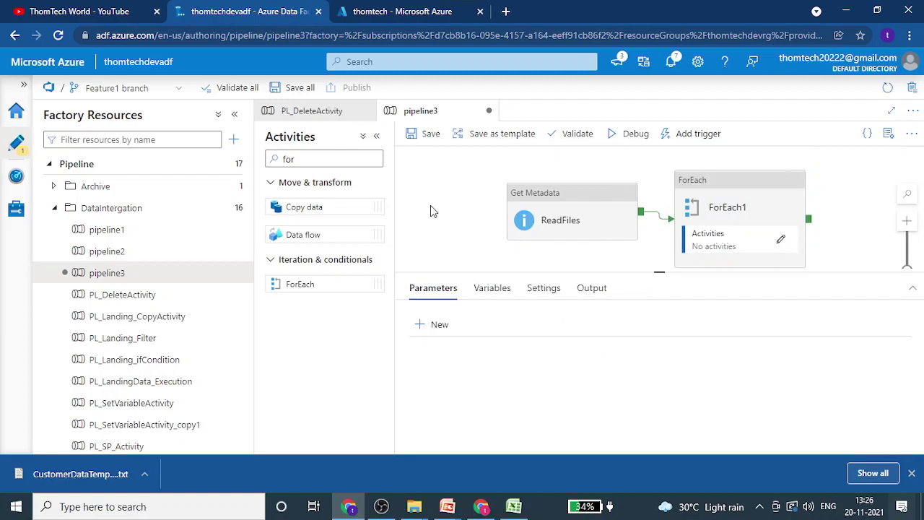
pyautogui.click(494, 289)
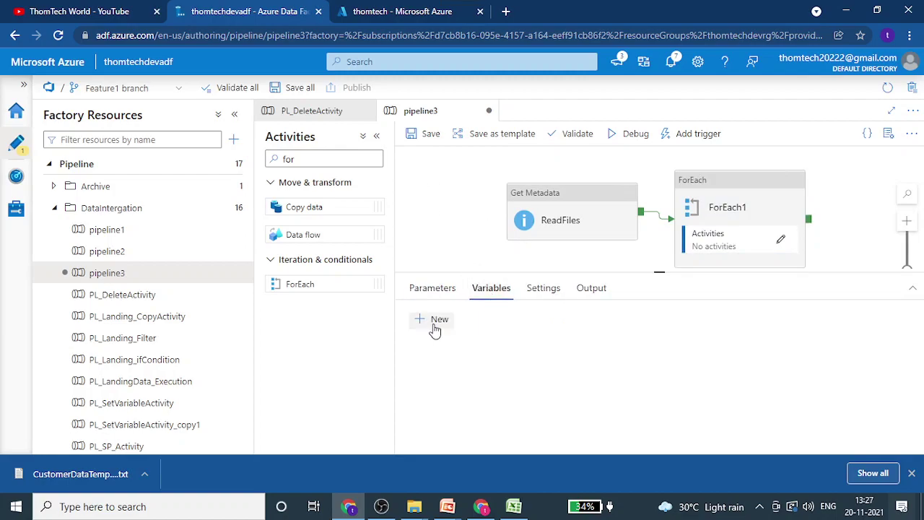
pyautogui.click(431, 320)
pyautogui.click(484, 374)
pyautogui.write('ListOfFi')
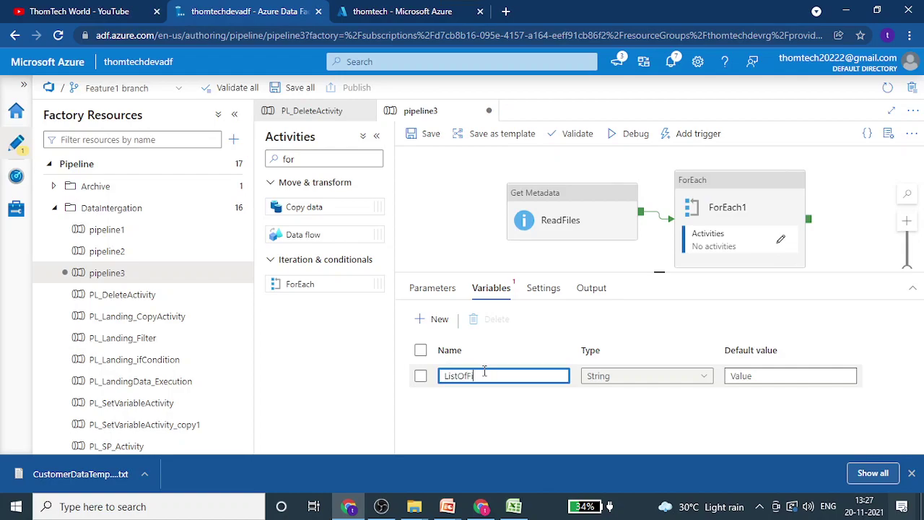
pyautogui.write('les')
pyautogui.moveTo(660, 273); pyautogui.dragTo(649, 228)
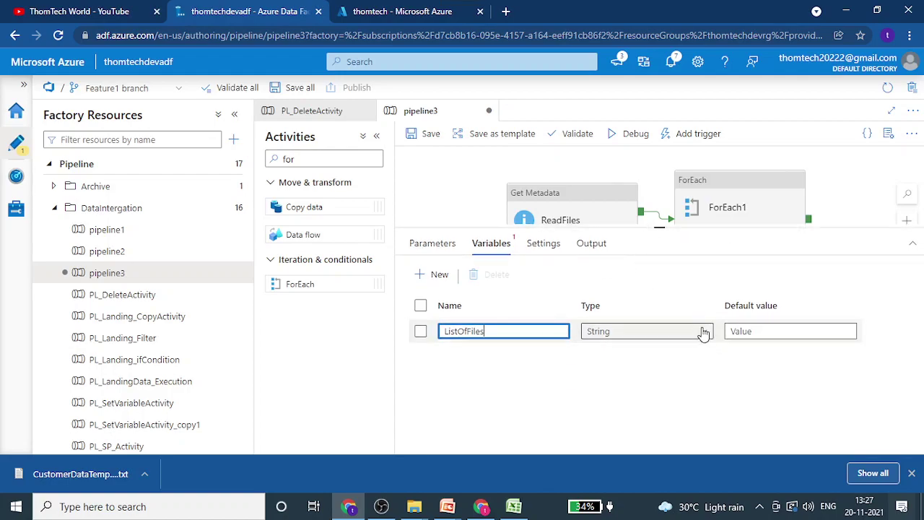
pyautogui.click(705, 334)
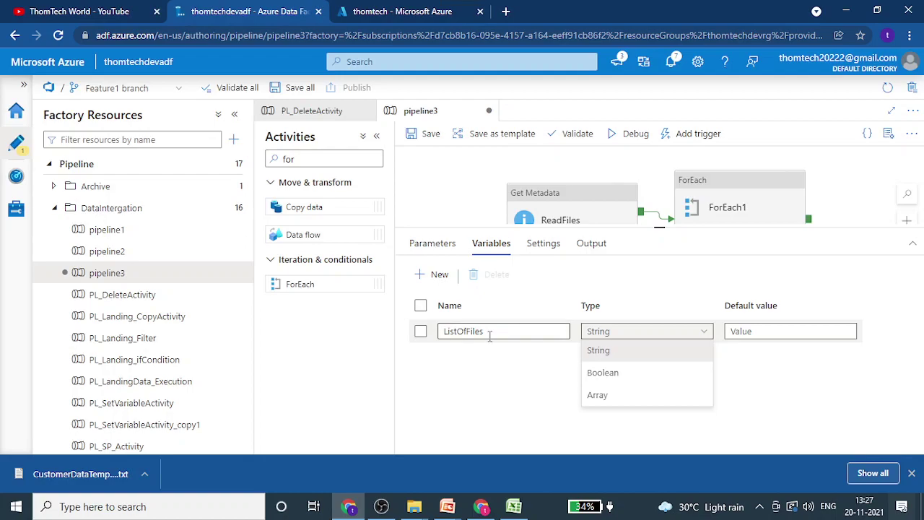
pyautogui.click(611, 398)
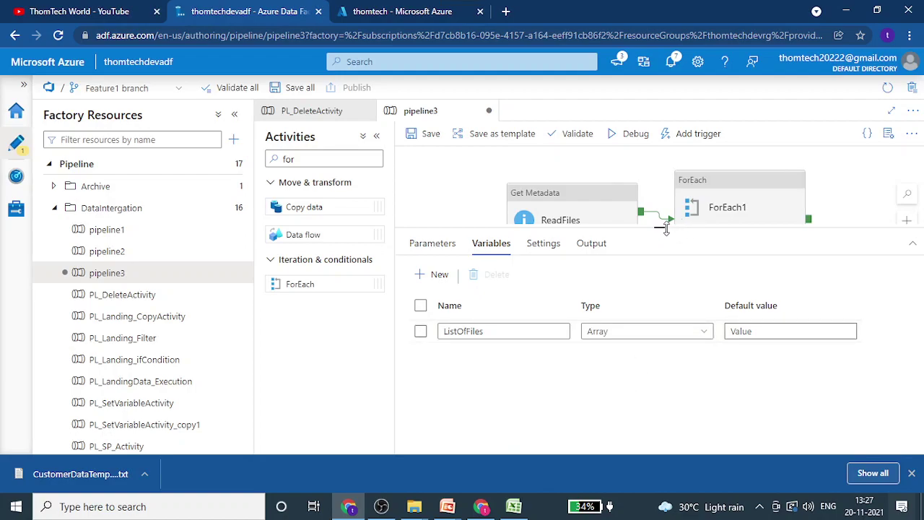
# - Add a second pipeline variable of type String named FileNames
pyautogui.moveTo(660, 226); pyautogui.dragTo(658, 309)
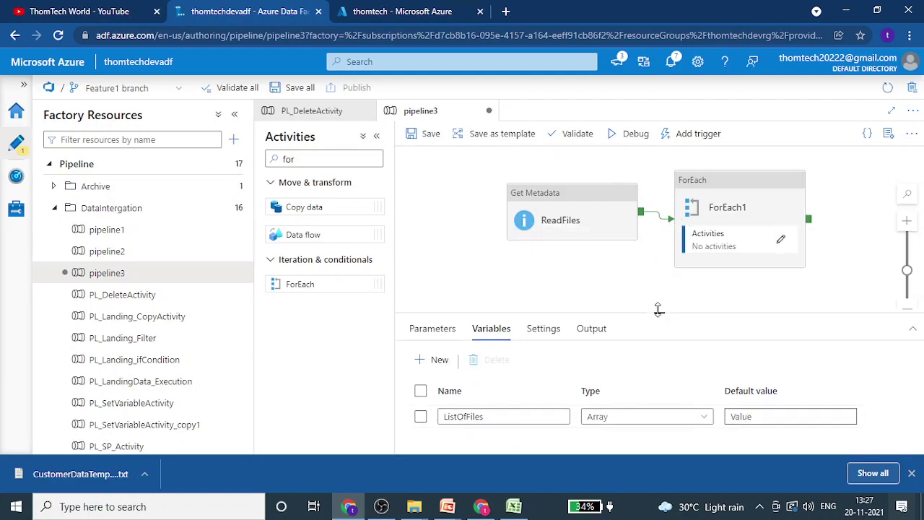
pyautogui.click(431, 360)
pyautogui.moveTo(662, 313); pyautogui.dragTo(660, 217)
pyautogui.click(477, 343)
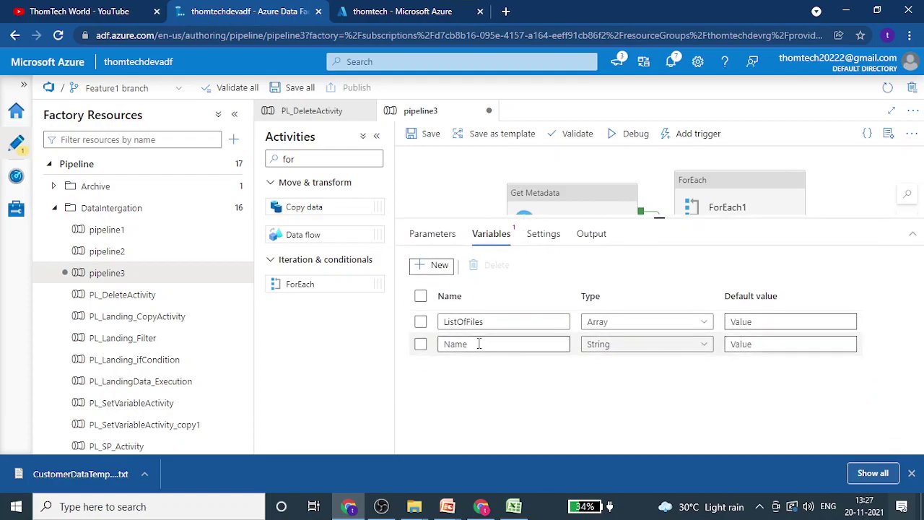
pyautogui.write('File')
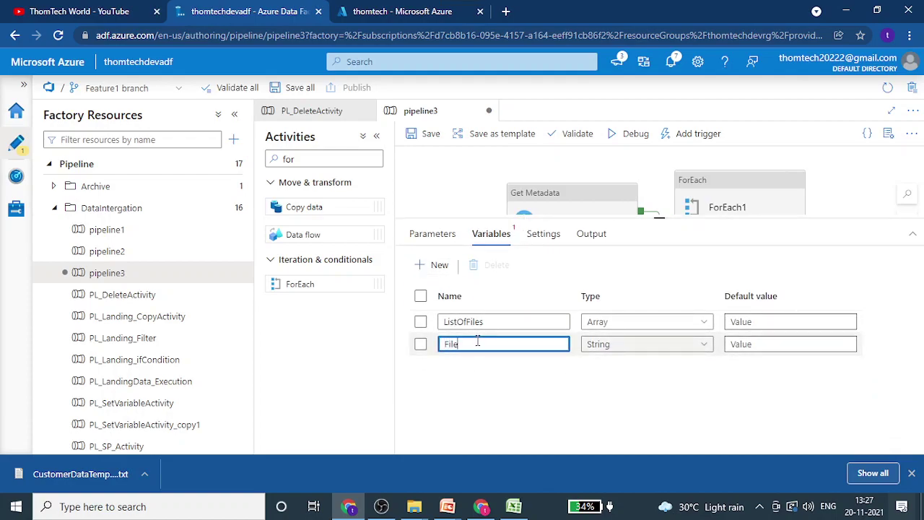
pyautogui.write('Names')
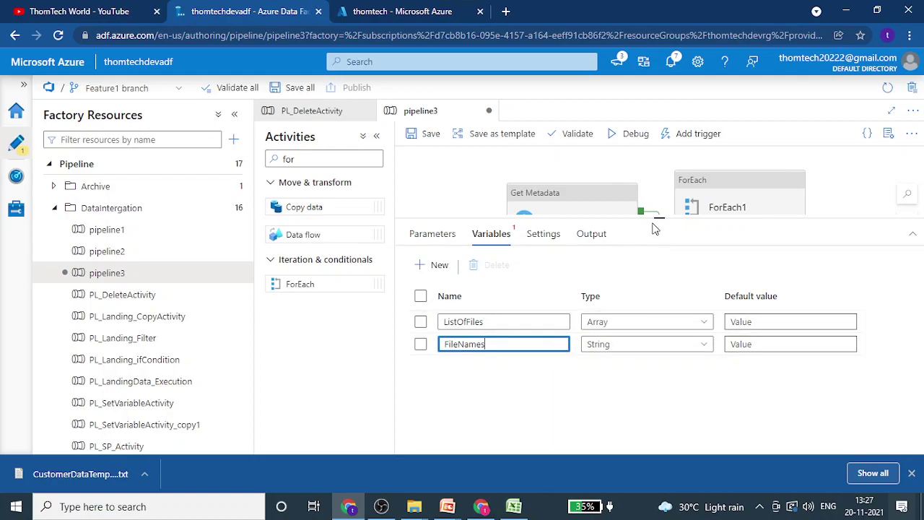
pyautogui.moveTo(660, 217); pyautogui.dragTo(660, 289)
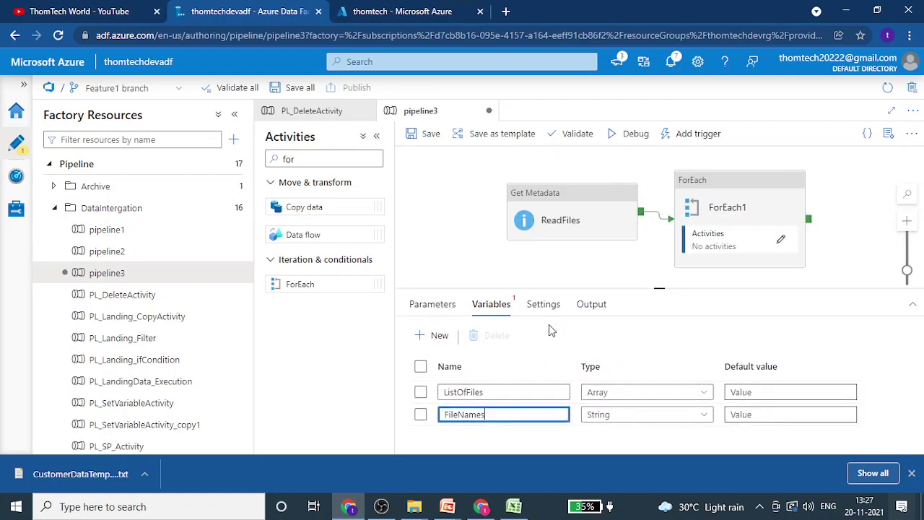
# - Open ForEach1's inner activities, find the Append variable activity, and add it inside the loop
pyautogui.click(707, 220)
pyautogui.click(781, 239)
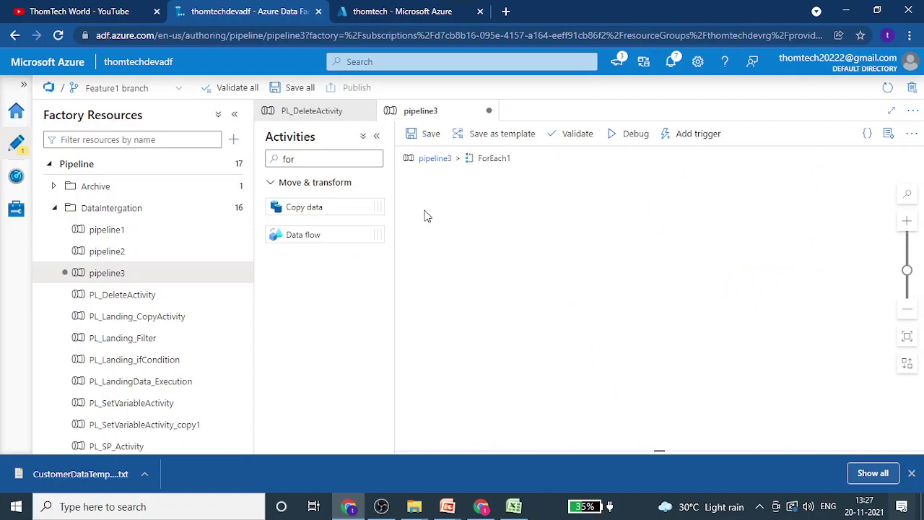
pyautogui.doubleClick(316, 159)
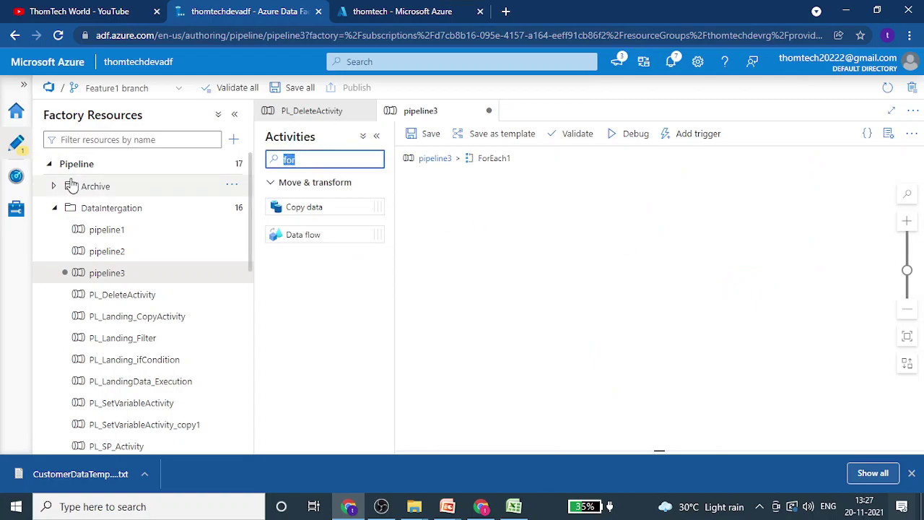
pyautogui.write('apenm')
pyautogui.press('BackSpace')
pyautogui.press('BackSpace')
pyautogui.press('BackSpace')
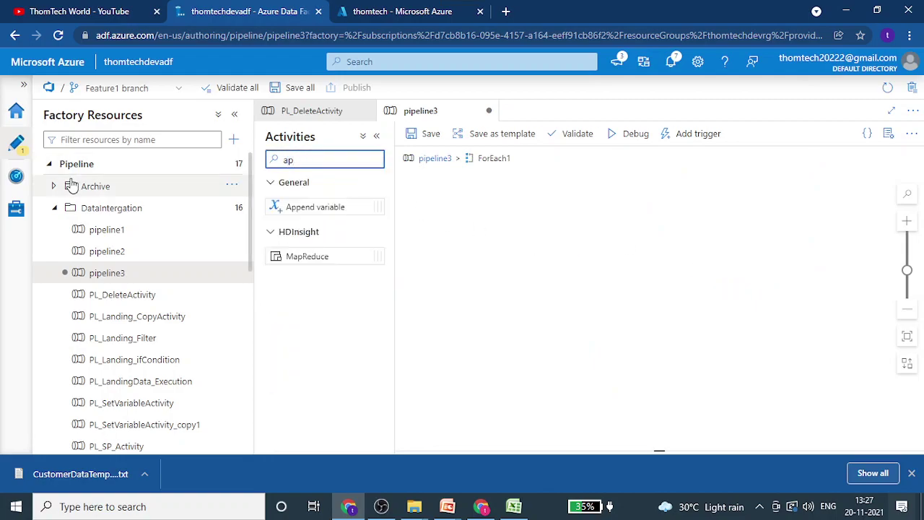
pyautogui.write('pe')
pyautogui.moveTo(308, 209); pyautogui.dragTo(564, 214)
# - Rename the Append variable activity to GetListofFiles
pyautogui.moveTo(600, 337); pyautogui.dragTo(463, 340)
pyautogui.write('Get')
pyautogui.press('BackSpace')
pyautogui.press('BackSpace')
pyautogui.press('BackSpace')
pyautogui.write('GetListofFiles')
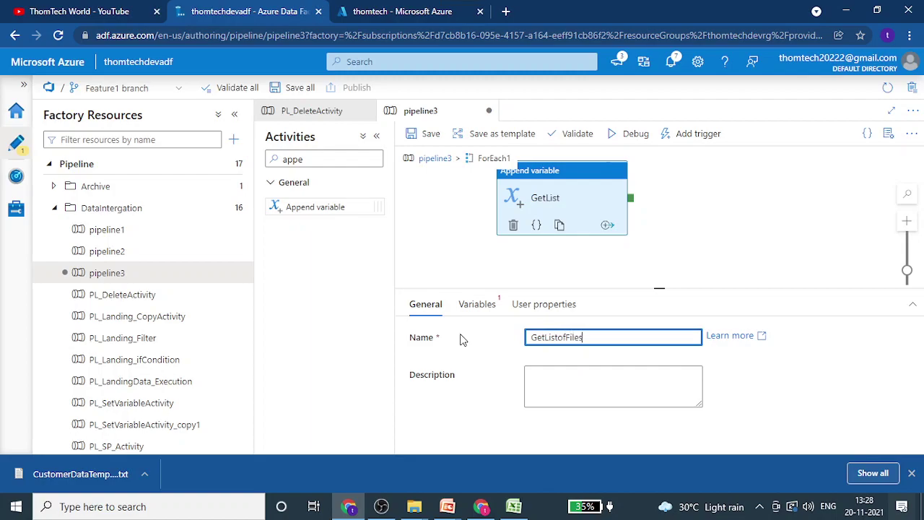
# - Choose ListOfFiles as the variable that GetListofFiles appends to
pyautogui.click(475, 304)
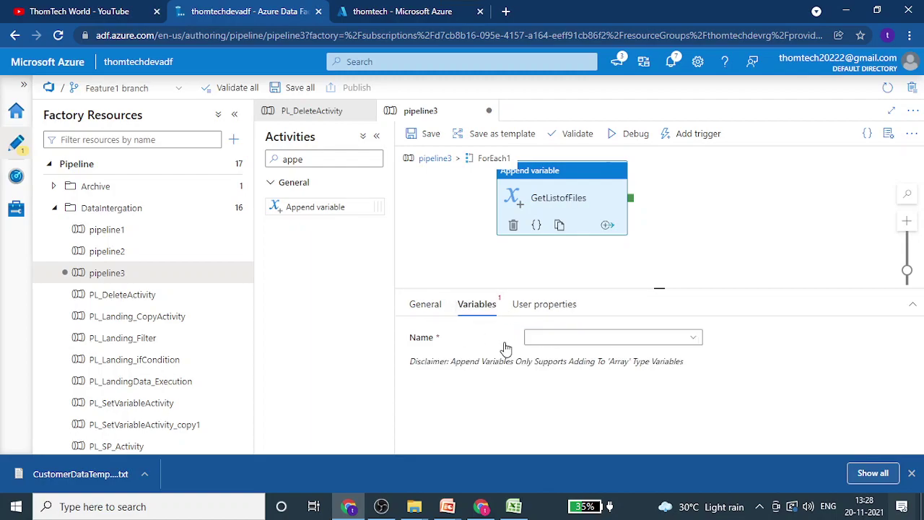
pyautogui.click(577, 340)
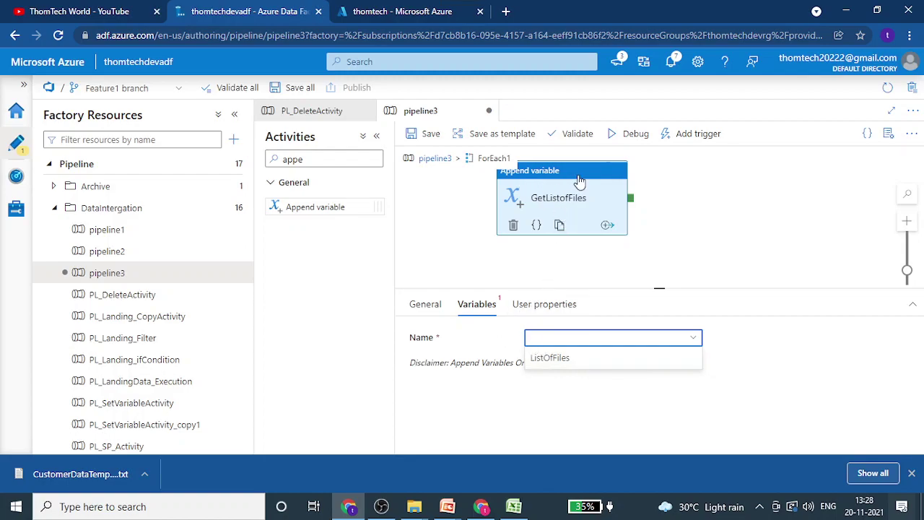
pyautogui.click(617, 346)
pyautogui.click(617, 346)
pyautogui.click(571, 357)
pyautogui.click(572, 364)
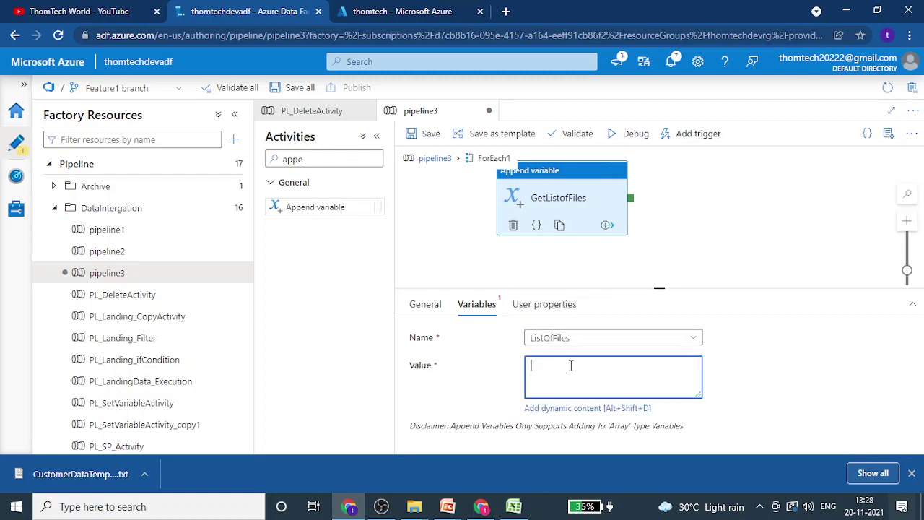
pyautogui.click(565, 411)
pyautogui.scroll(-5, 733, 361)
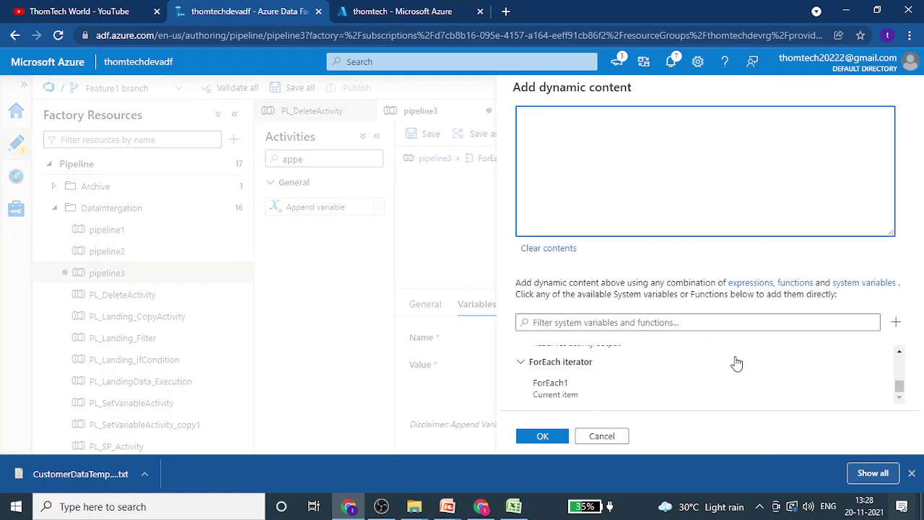
pyautogui.scroll(2, 734, 366)
pyautogui.scroll(-3, 733, 368)
pyautogui.scroll(1, 729, 389)
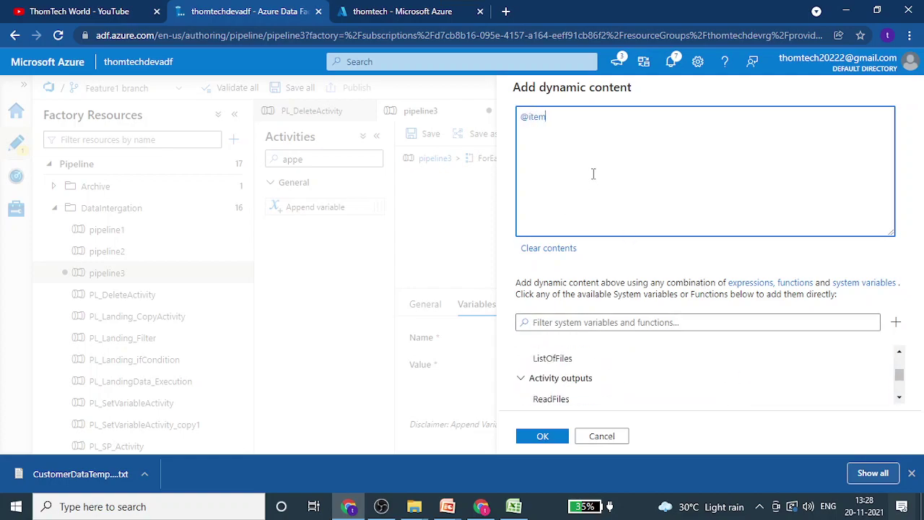
pyautogui.write('.Name')
pyautogui.moveTo(602, 130); pyautogui.dragTo(468, 130)
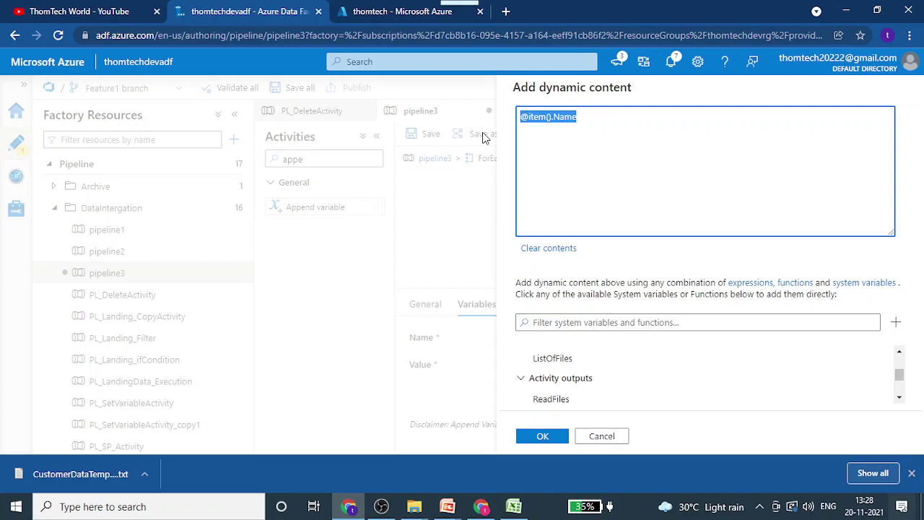
pyautogui.click(543, 436)
pyautogui.moveTo(674, 287); pyautogui.dragTo(659, 320)
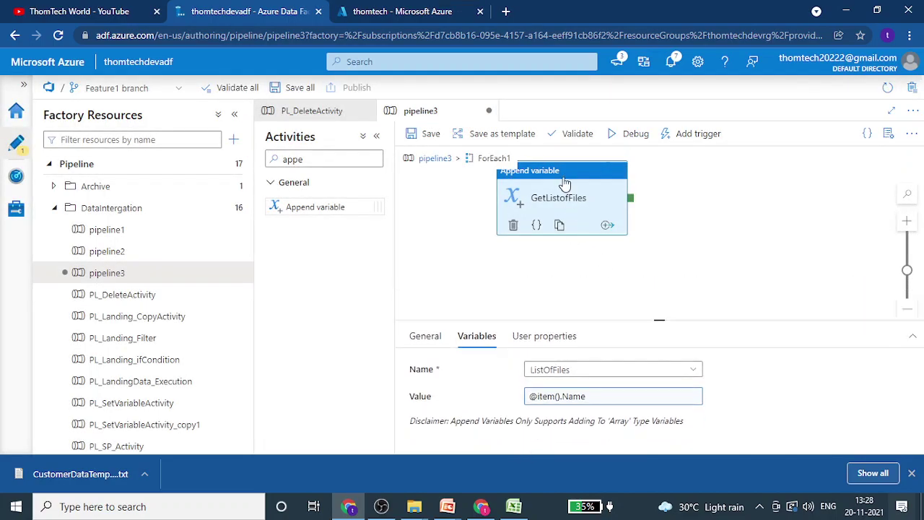
# - Return to pipeline3, add a Set variable activity after ForEach1, and connect ForEach1 to it on success
pyautogui.click(434, 158)
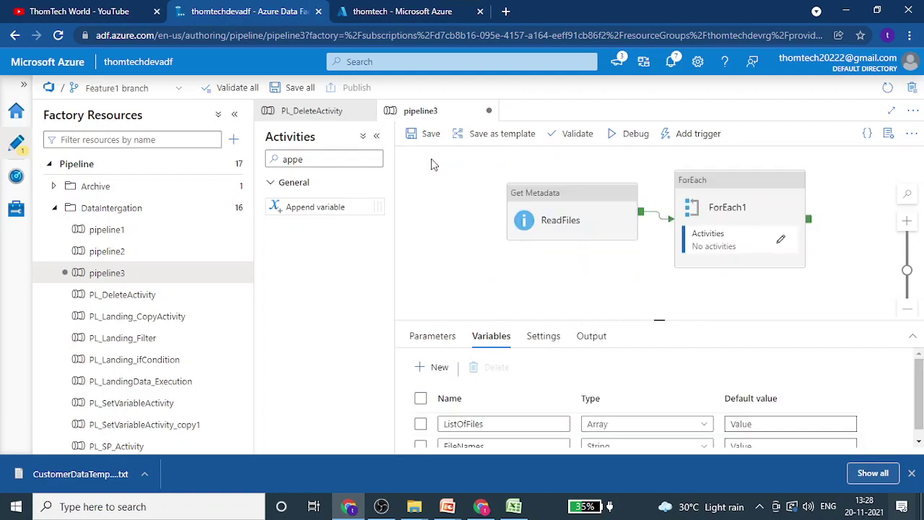
pyautogui.doubleClick(320, 159)
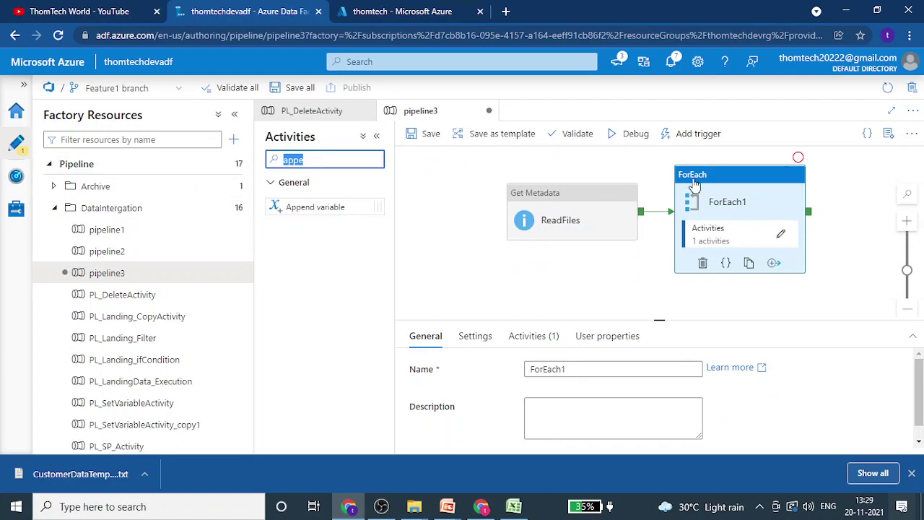
pyautogui.write('set')
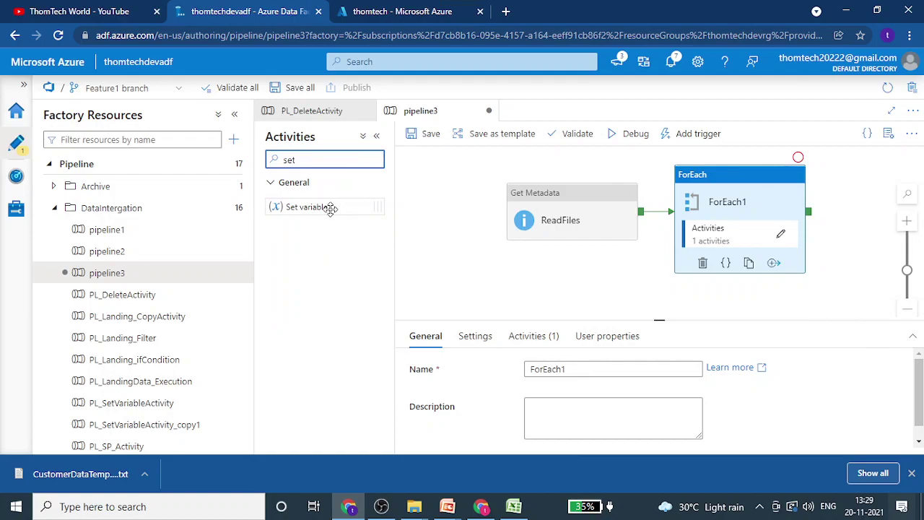
pyautogui.moveTo(332, 208); pyautogui.dragTo(895, 218)
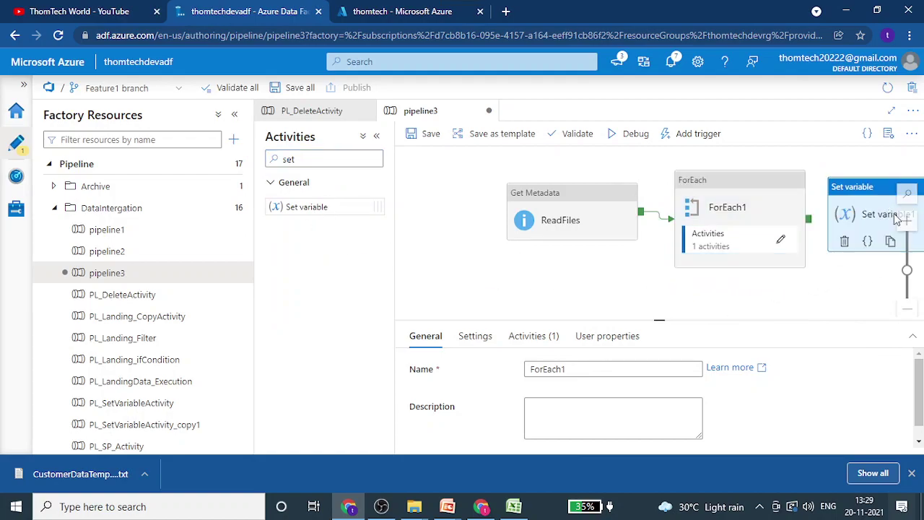
pyautogui.moveTo(683, 219); pyautogui.dragTo(774, 220)
# - Rename the Set variable activity to GetFileNames
pyautogui.click(536, 369)
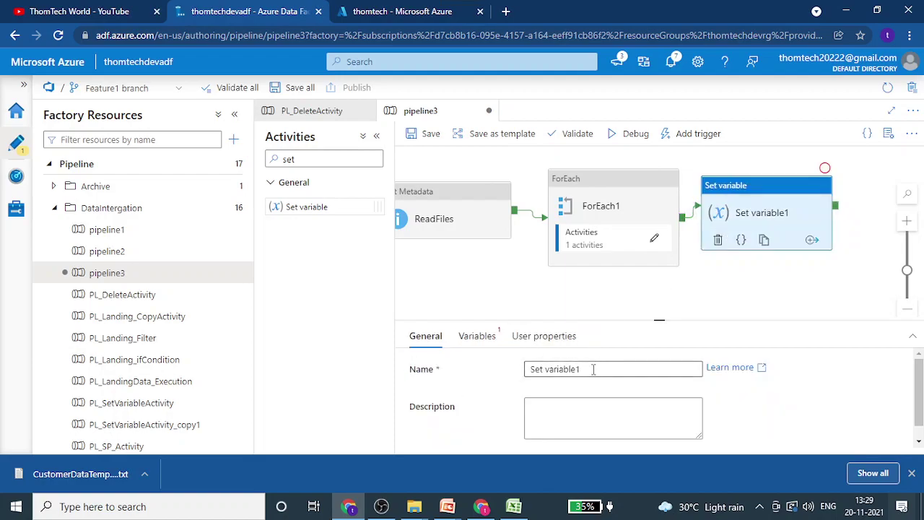
pyautogui.hotkey('ctrl', 'a')
pyautogui.write('GetG')
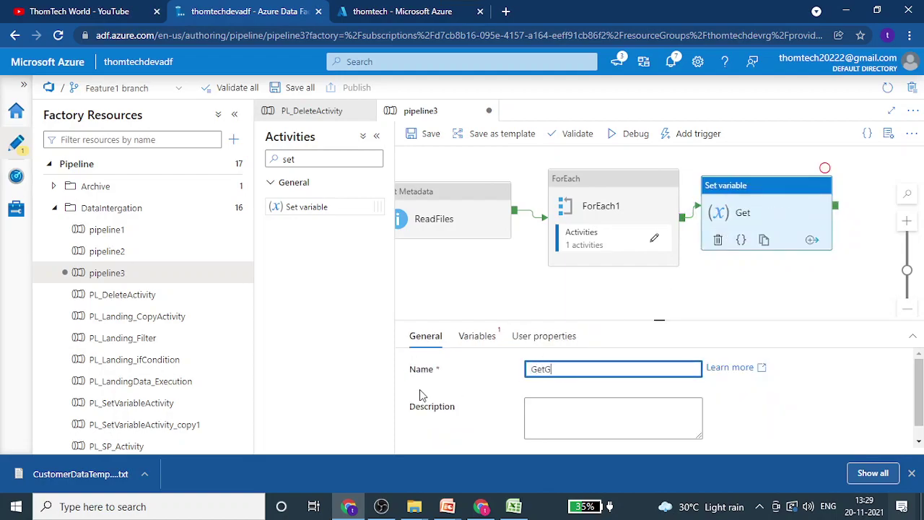
pyautogui.write('ile')
pyautogui.press('BackSpace')
pyautogui.press('BackSpace')
pyautogui.write('s')
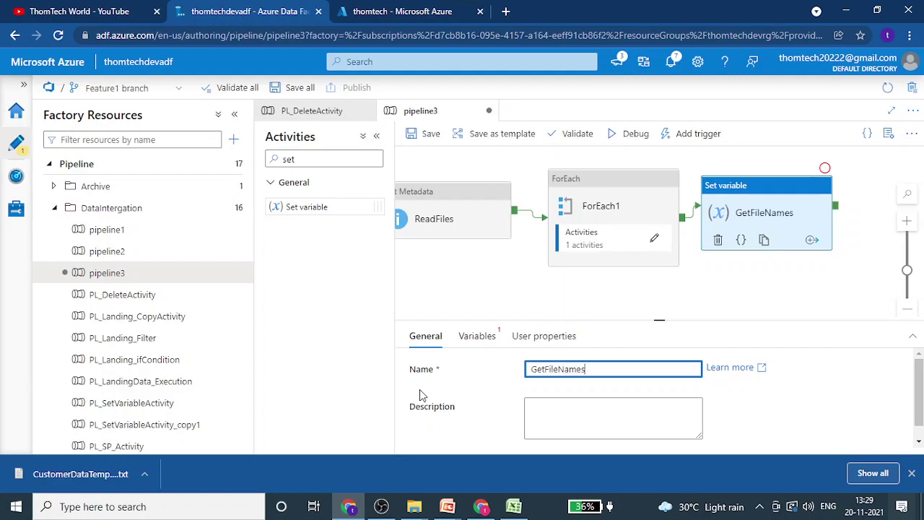
# - Choose FileNames as the variable that the GetFileNames activity sets
pyautogui.click(741, 206)
pyautogui.click(479, 341)
pyautogui.click(629, 372)
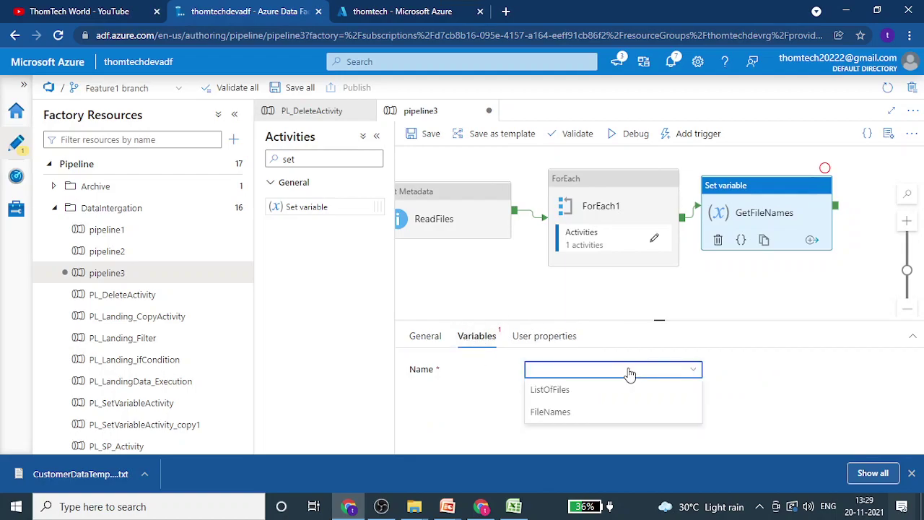
pyautogui.click(566, 419)
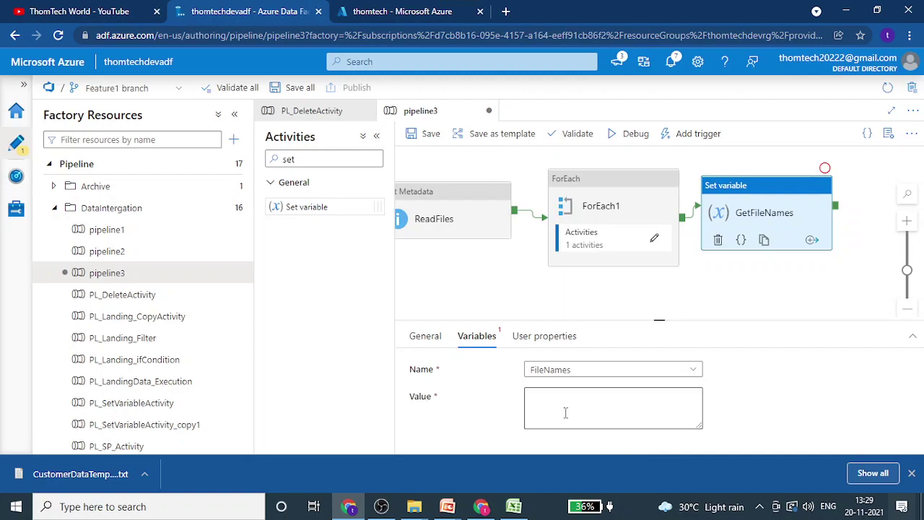
pyautogui.click(560, 414)
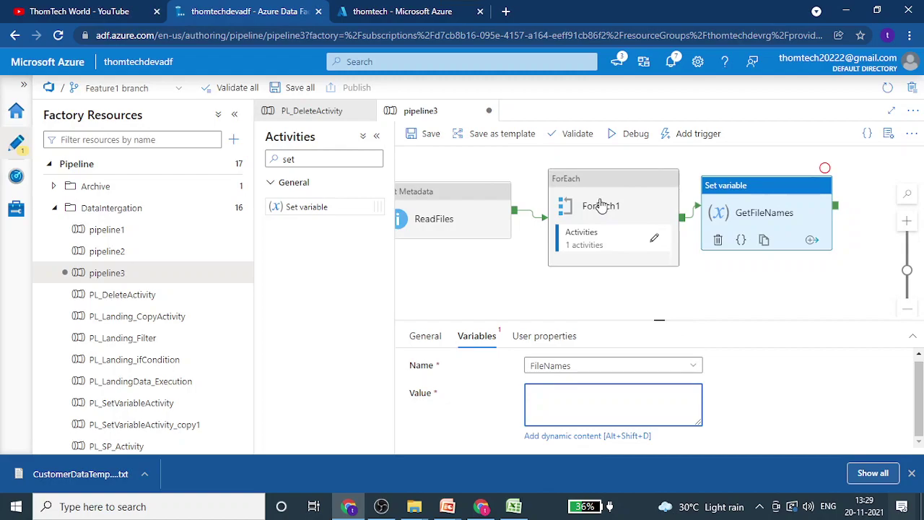
# - Review the files in the thomtech container's Source folder and the variables defined in pipeline3
pyautogui.click(361, 13)
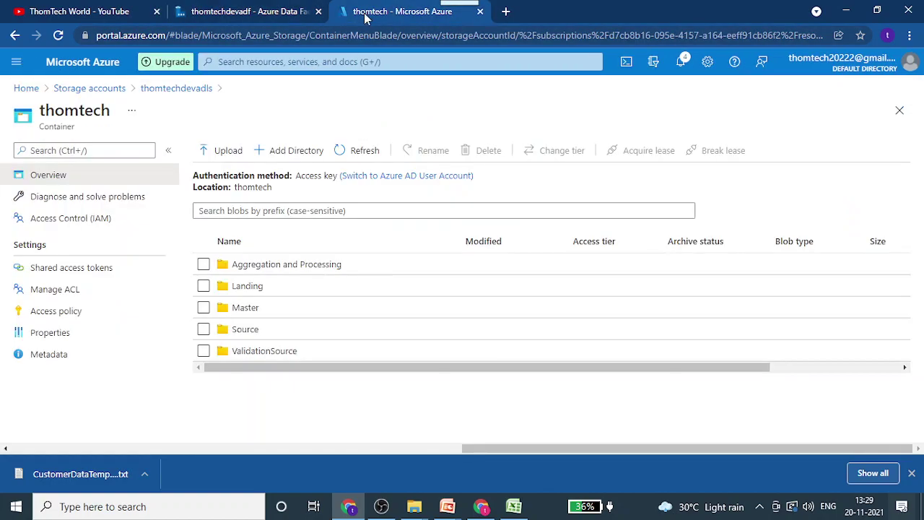
pyautogui.click(264, 333)
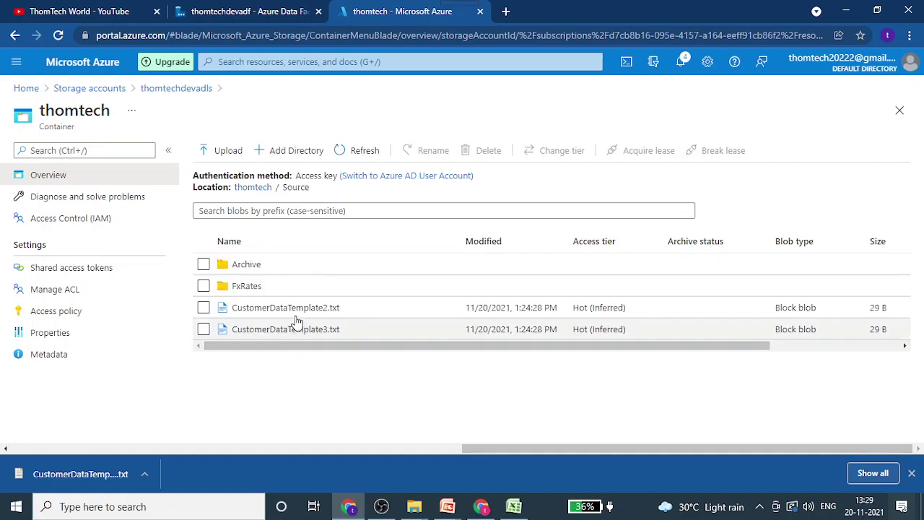
pyautogui.click(254, 11)
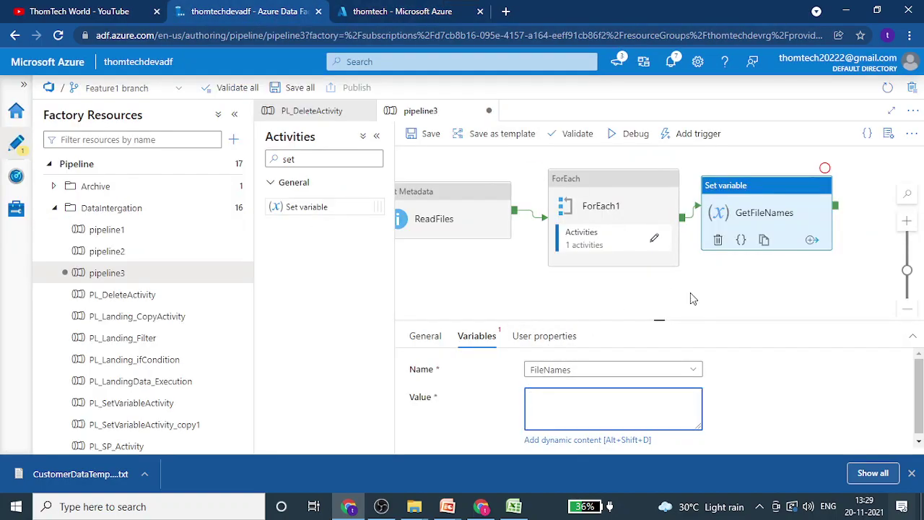
pyautogui.click(602, 370)
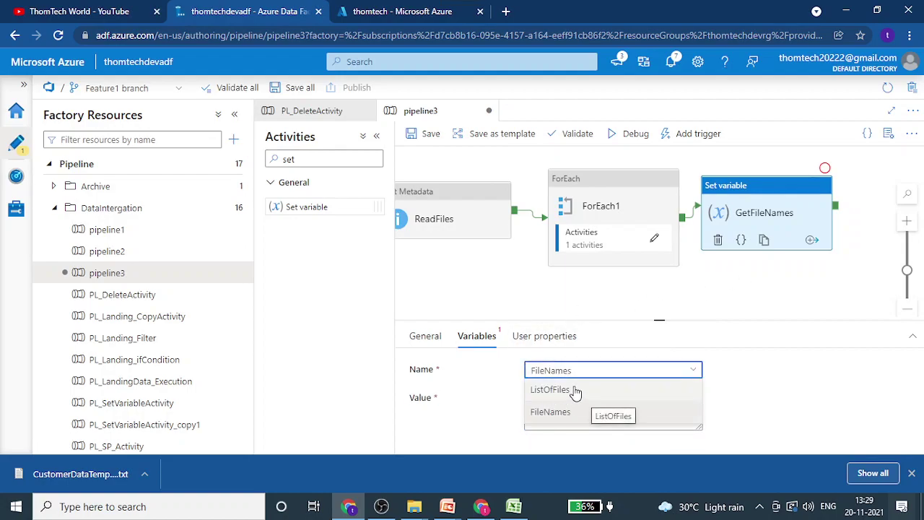
pyautogui.click(620, 307)
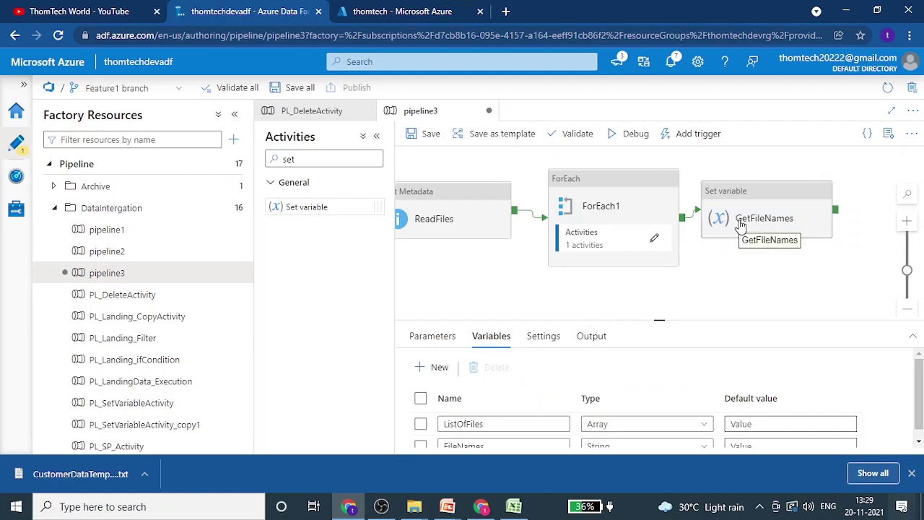
pyautogui.scroll(-1, 531, 432)
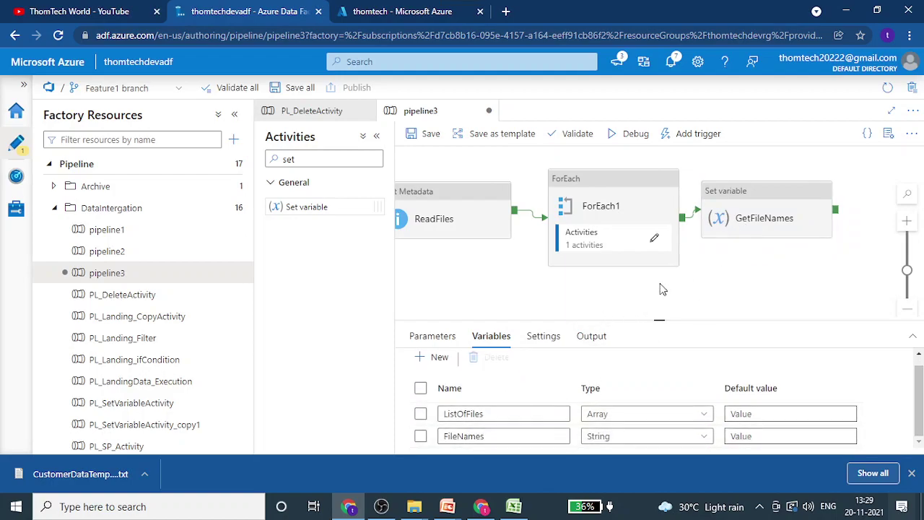
# - Start a dynamic expression for the GetFileNames value and insert the ListOfFiles variable into it
pyautogui.click(754, 217)
pyautogui.click(565, 414)
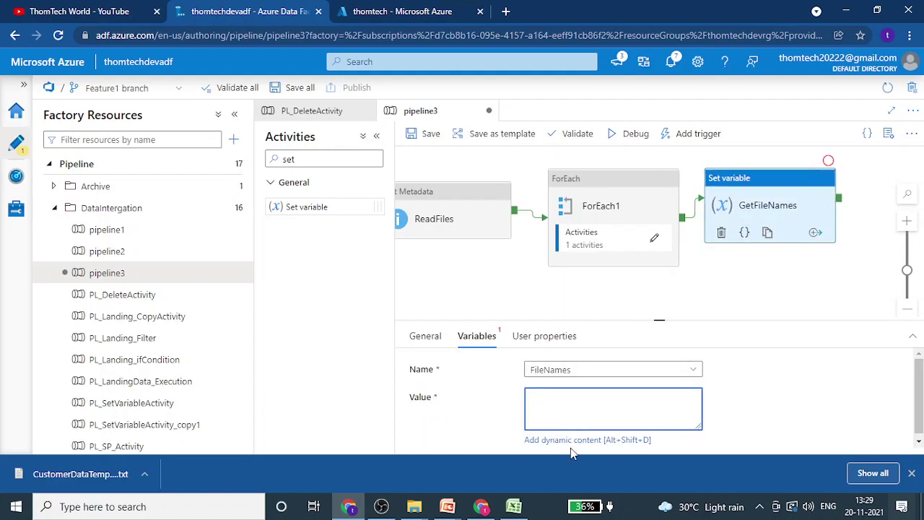
pyautogui.click(571, 442)
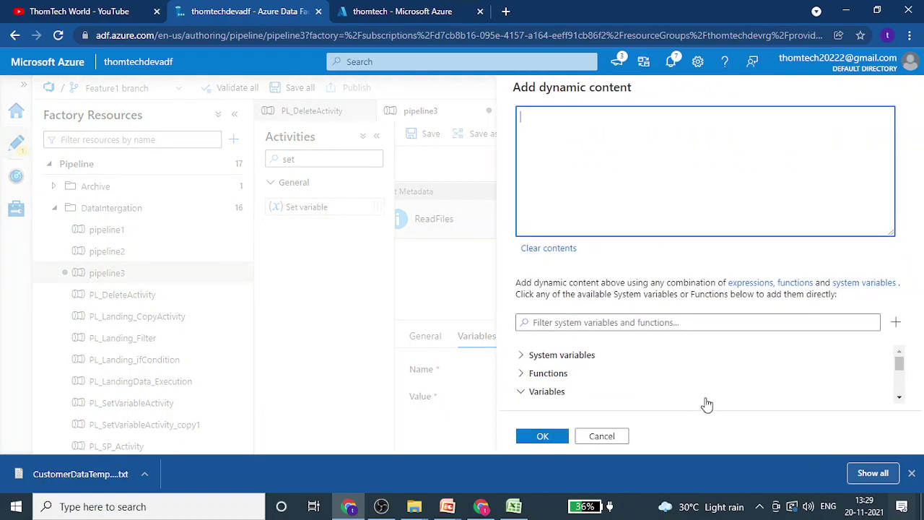
pyautogui.scroll(-3, 699, 389)
pyautogui.scroll(2, 622, 396)
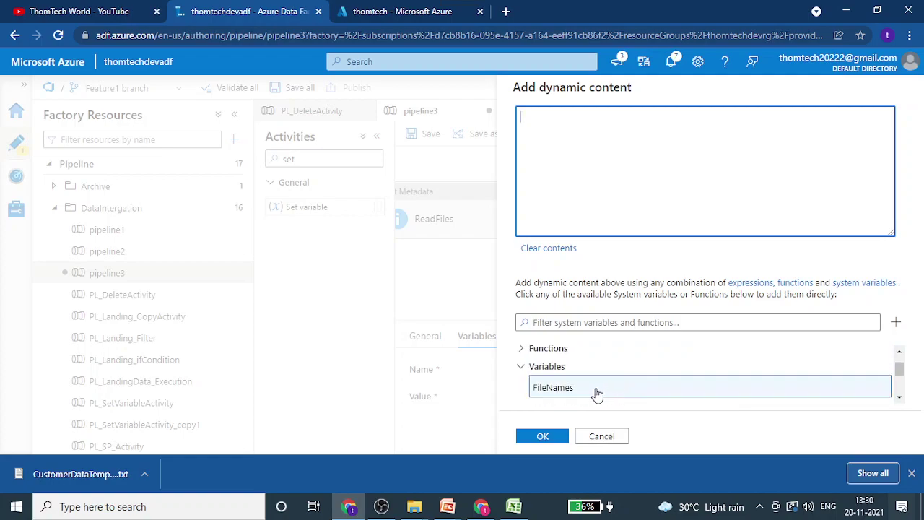
pyautogui.scroll(-1, 596, 396)
pyautogui.scroll(-1, 596, 390)
pyautogui.scroll(2, 592, 386)
pyautogui.click(899, 399)
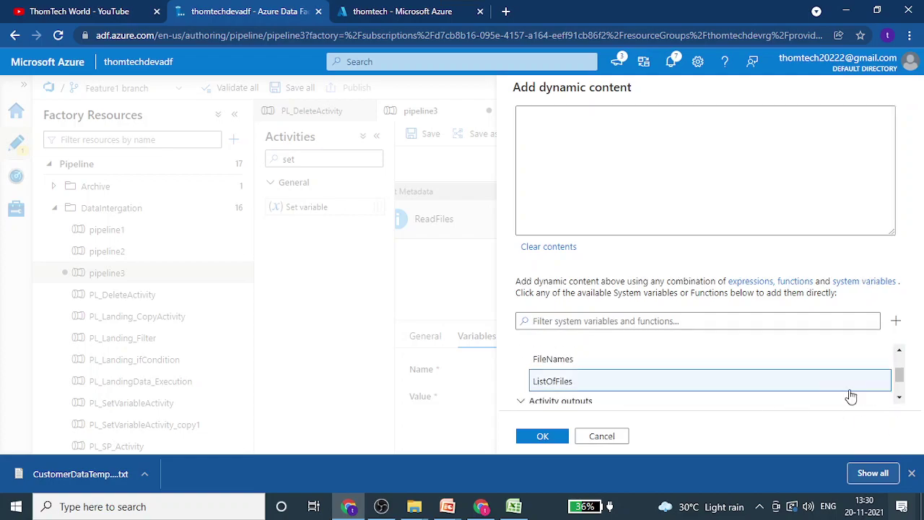
pyautogui.click(592, 380)
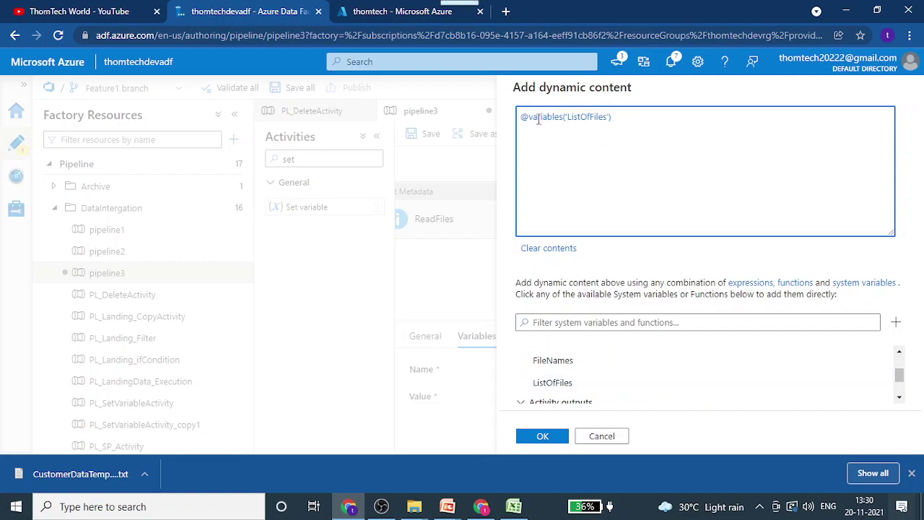
pyautogui.write('join')
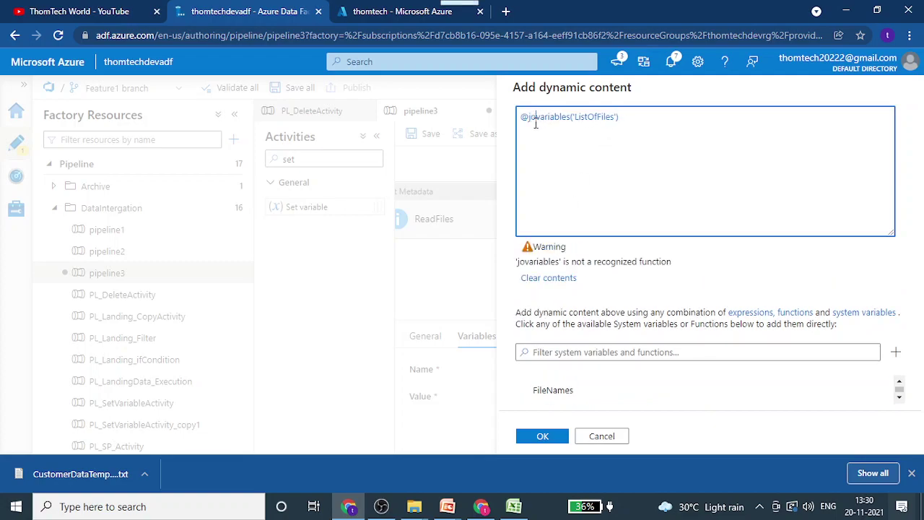
pyautogui.write('(')
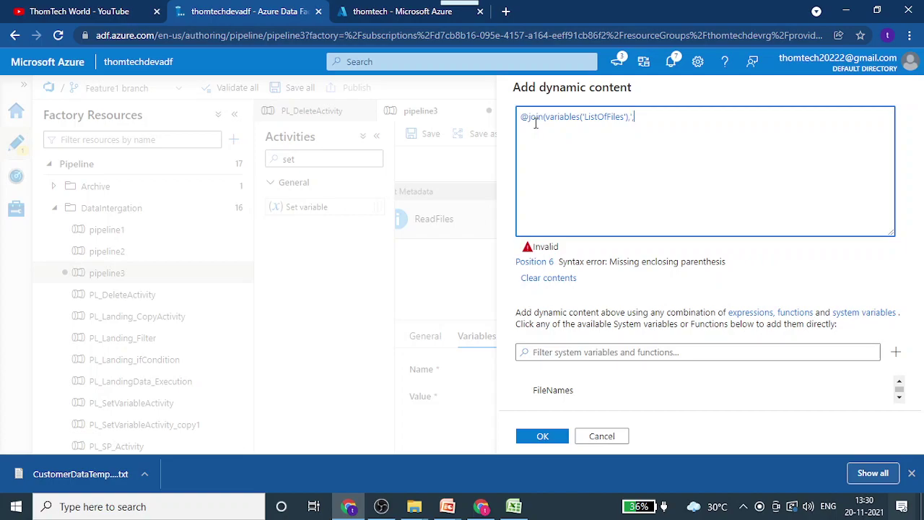
pyautogui.write(", ')")
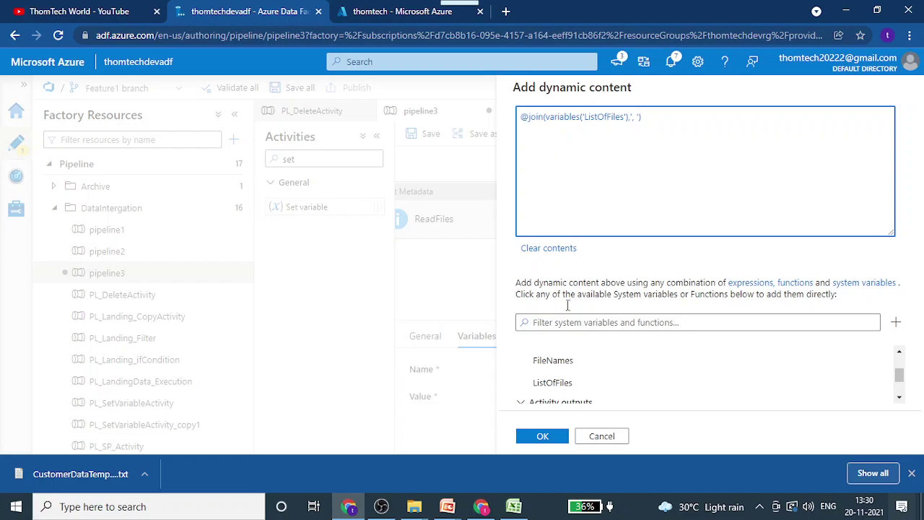
pyautogui.click(544, 434)
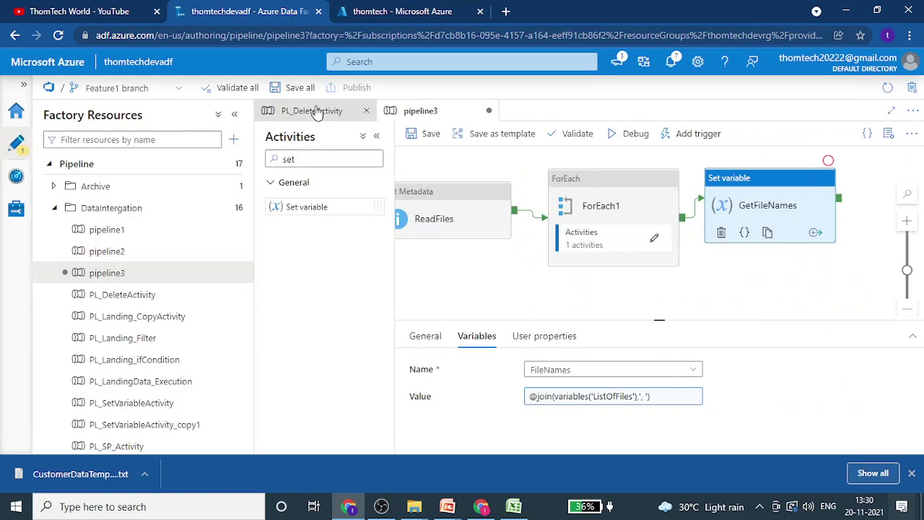
# - Save all changes to the Git repository and start a debug run of pipeline3
pyautogui.click(297, 90)
pyautogui.moveTo(658, 317); pyautogui.dragTo(663, 364)
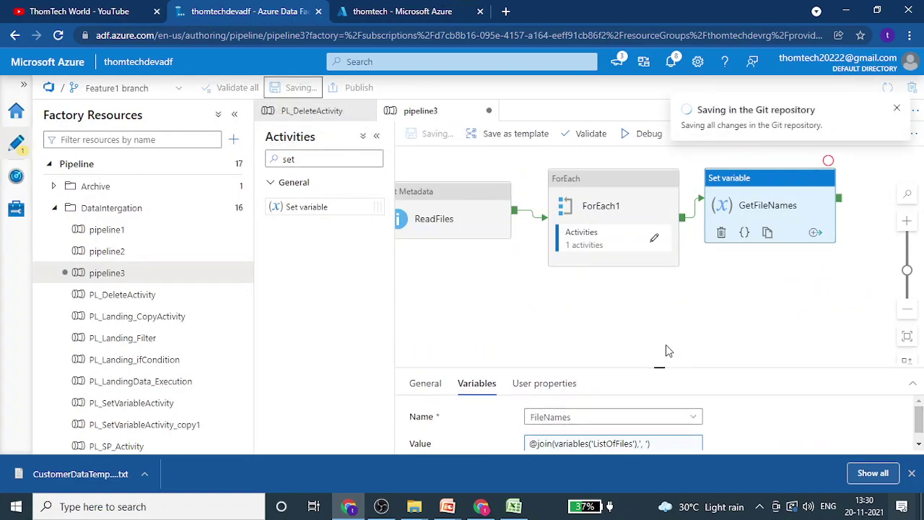
pyautogui.click(662, 315)
pyautogui.click(636, 134)
pyautogui.moveTo(659, 361); pyautogui.dragTo(653, 307)
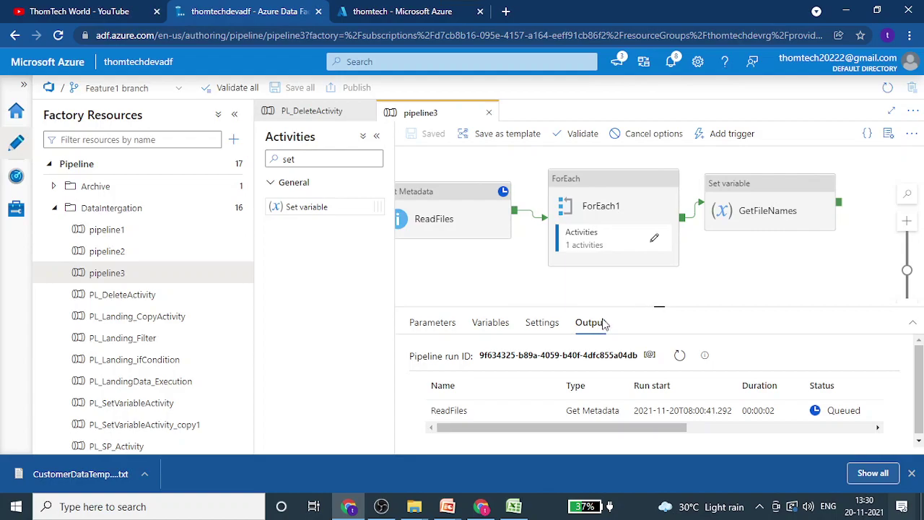
# - Rename the pipeline to PL_AppendActivity in its properties and save all changes
pyautogui.click(890, 142)
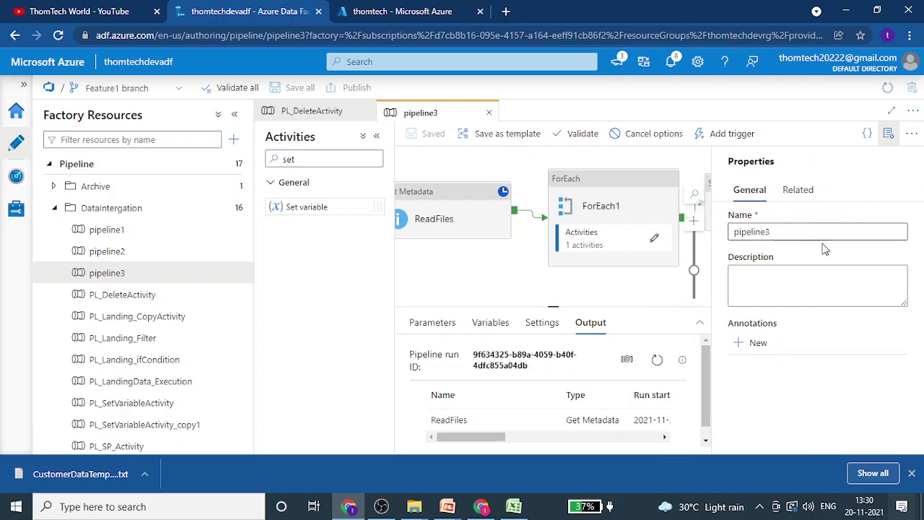
pyautogui.doubleClick(765, 233)
pyautogui.write('PP')
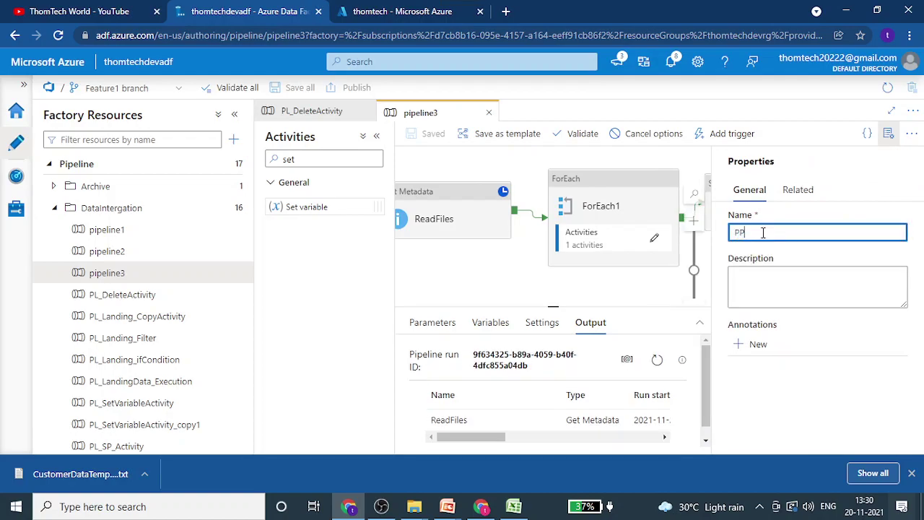
pyautogui.write('L')
pyautogui.press('BackSpace')
pyautogui.press('BackSpace')
pyautogui.write('L_')
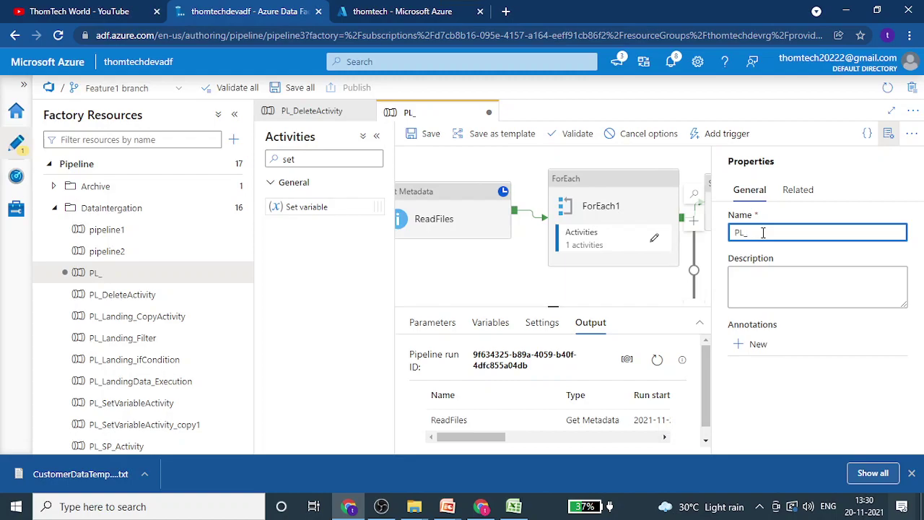
pyautogui.write('AppendActo')
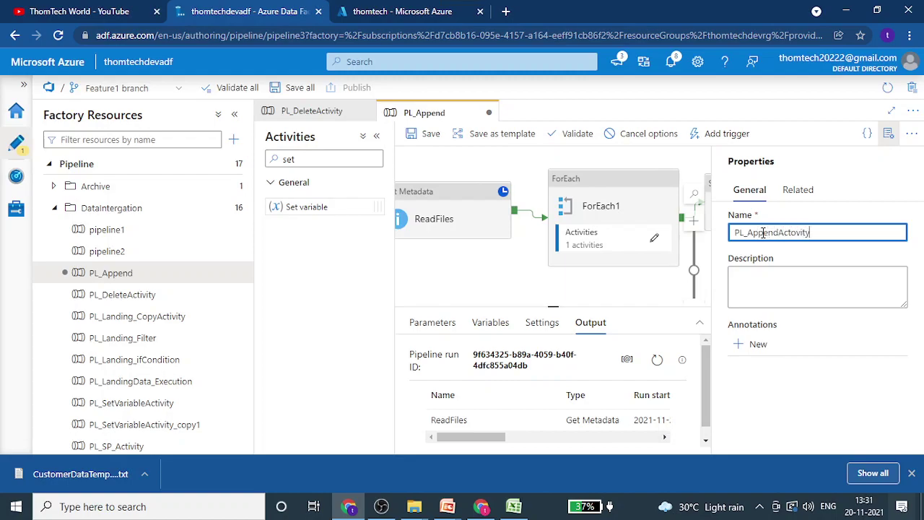
pyautogui.press('BackSpace')
pyautogui.press('BackSpace')
pyautogui.press('BackSpace')
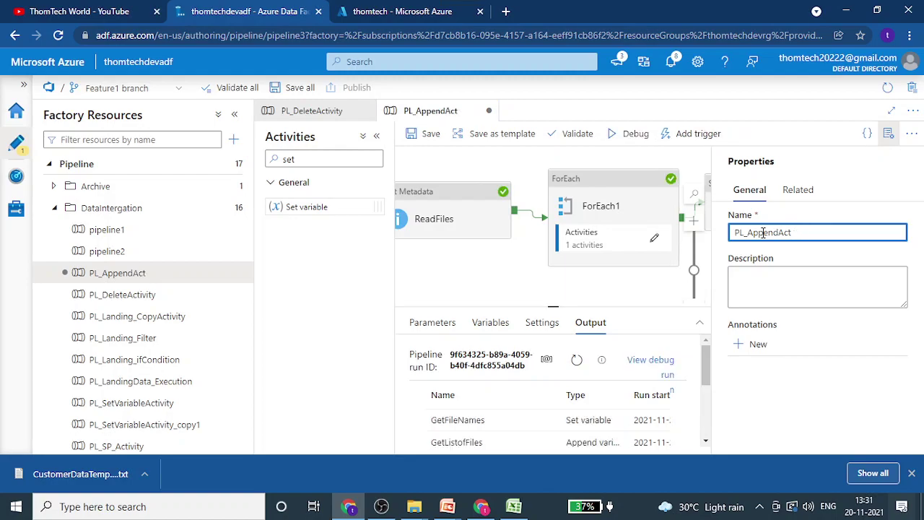
pyautogui.write('ivity')
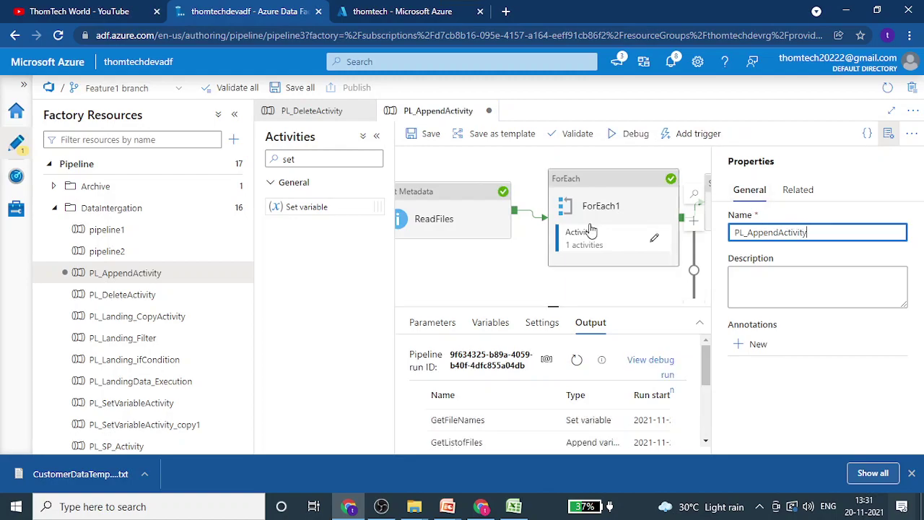
pyautogui.click(480, 261)
pyautogui.click(300, 89)
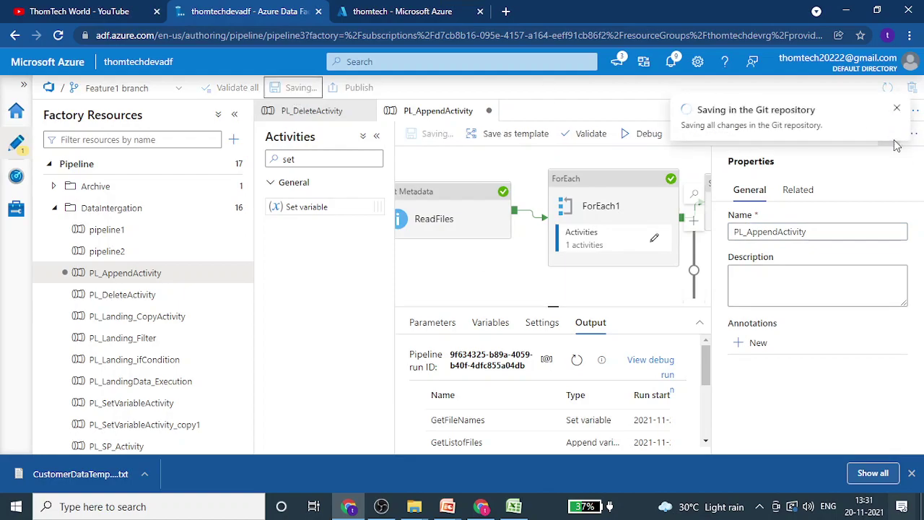
pyautogui.click(888, 134)
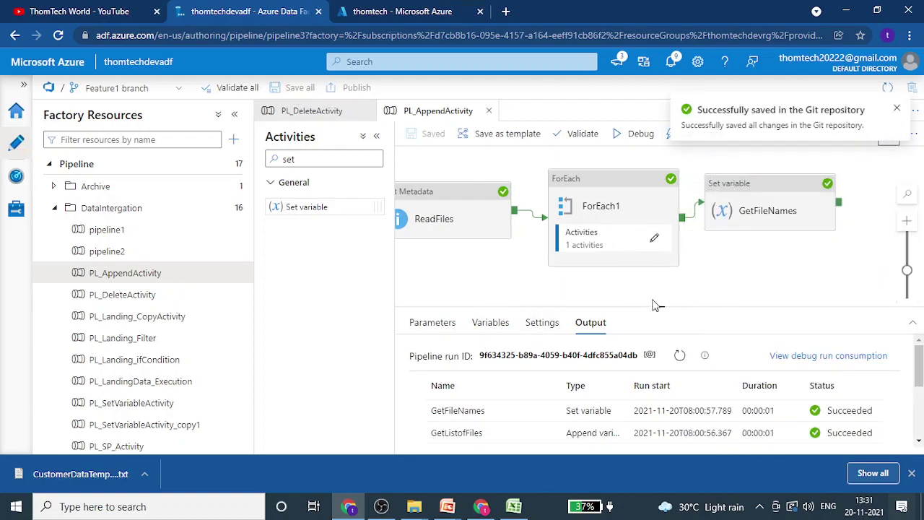
# - Examine the debug run's activity output, collapse the Factory Resources list, and view the whole pipeline on the canvas
pyautogui.moveTo(656, 310); pyautogui.dragTo(644, 271)
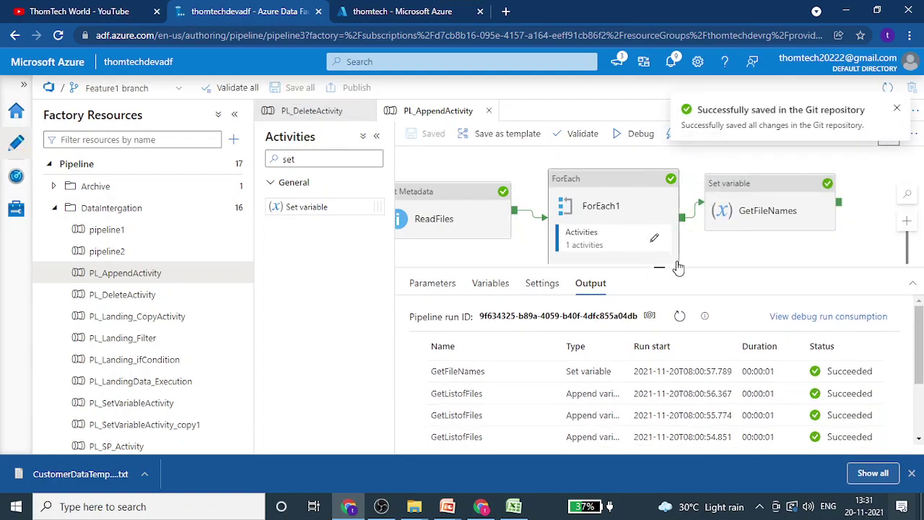
pyautogui.scroll(-1, 673, 261)
pyautogui.scroll(-1, 662, 261)
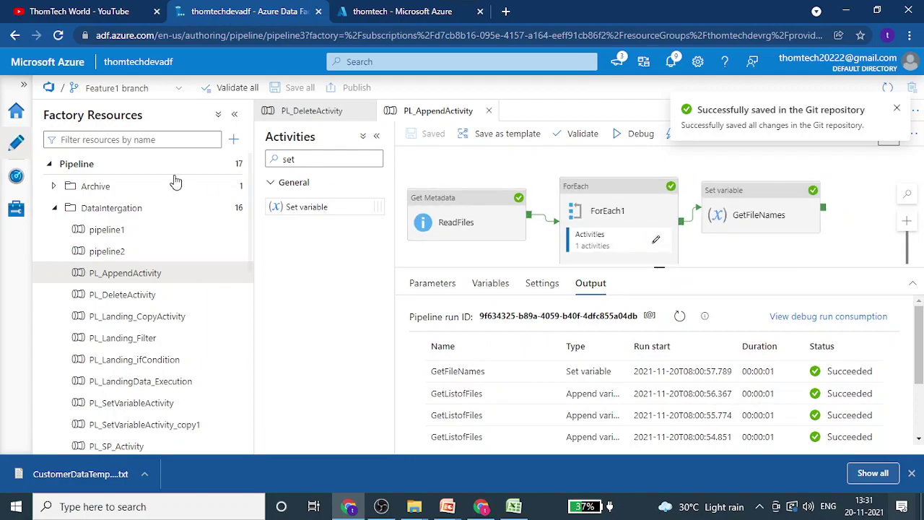
pyautogui.click(234, 115)
pyautogui.moveTo(557, 267); pyautogui.dragTo(562, 387)
pyautogui.moveTo(398, 322); pyautogui.dragTo(554, 320)
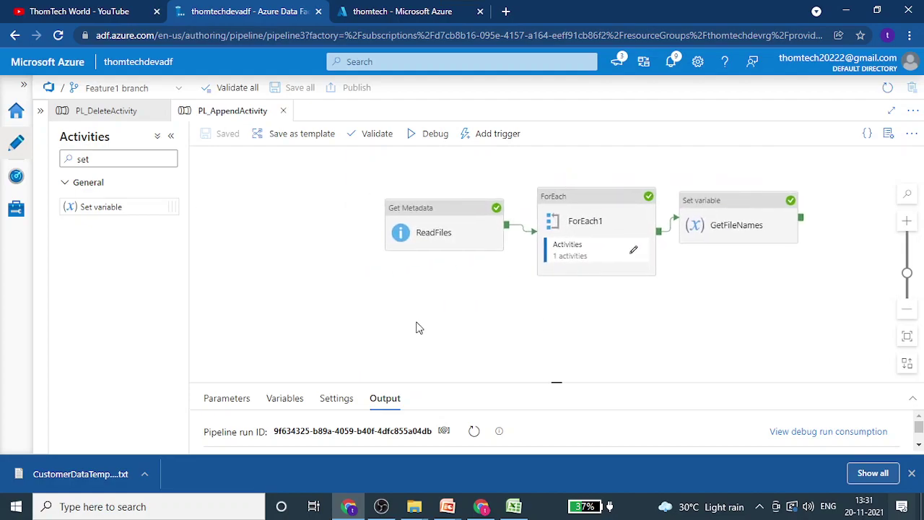
pyautogui.moveTo(417, 327); pyautogui.dragTo(369, 318)
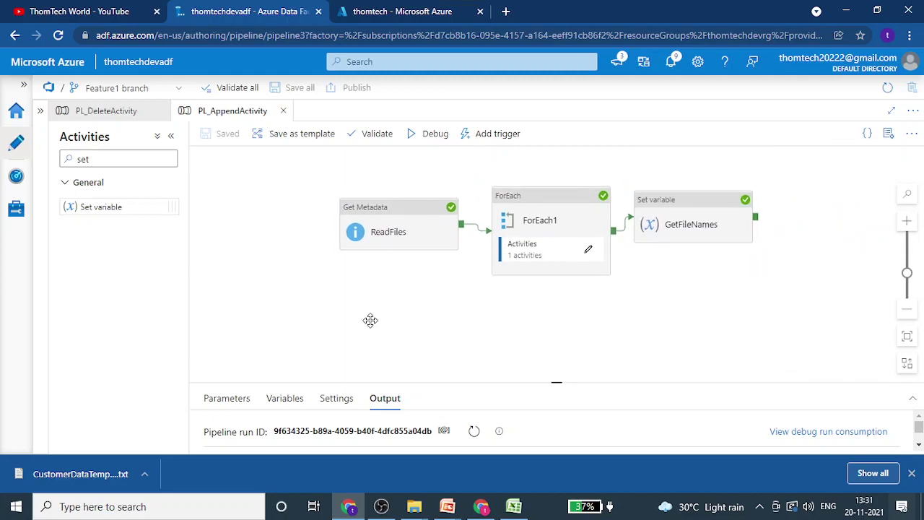
# - Open the debug output of the ReadFiles activity and read through its childItems list
pyautogui.moveTo(558, 382); pyautogui.dragTo(556, 259)
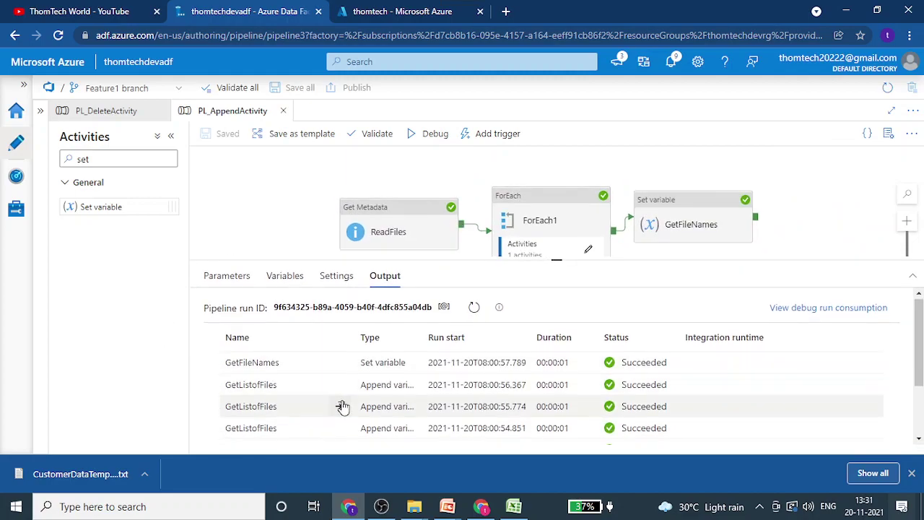
pyautogui.scroll(-5, 343, 406)
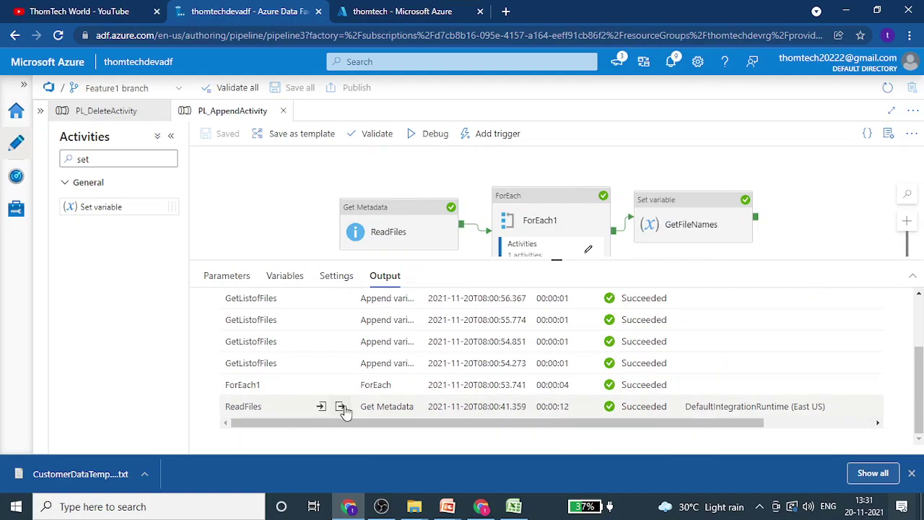
pyautogui.click(340, 407)
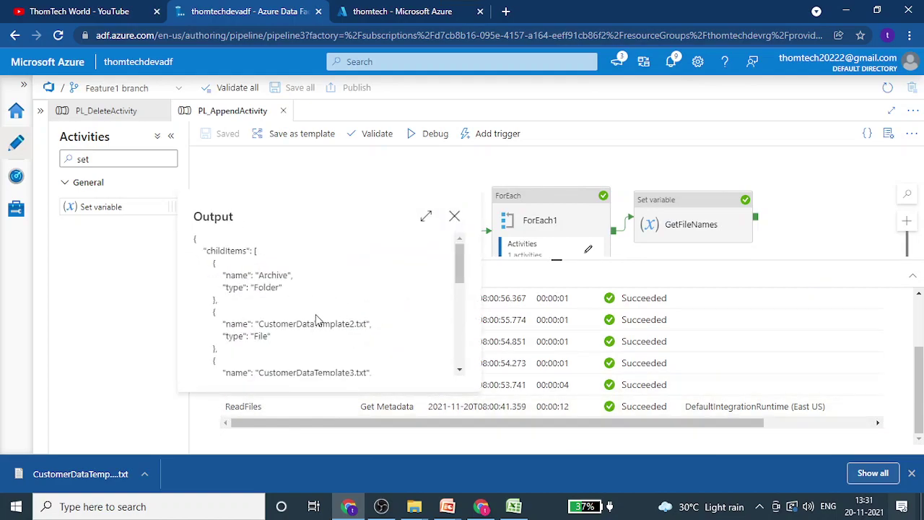
pyautogui.scroll(-2, 352, 305)
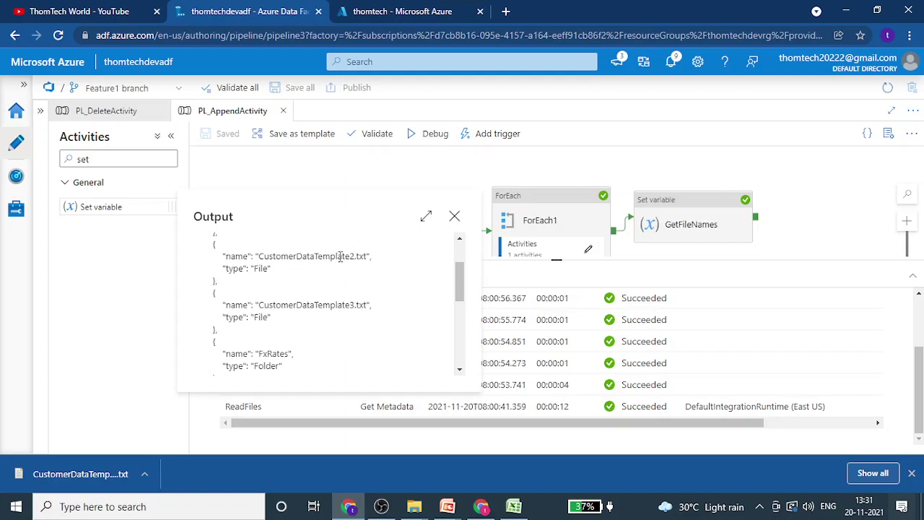
pyautogui.scroll(-2, 346, 300)
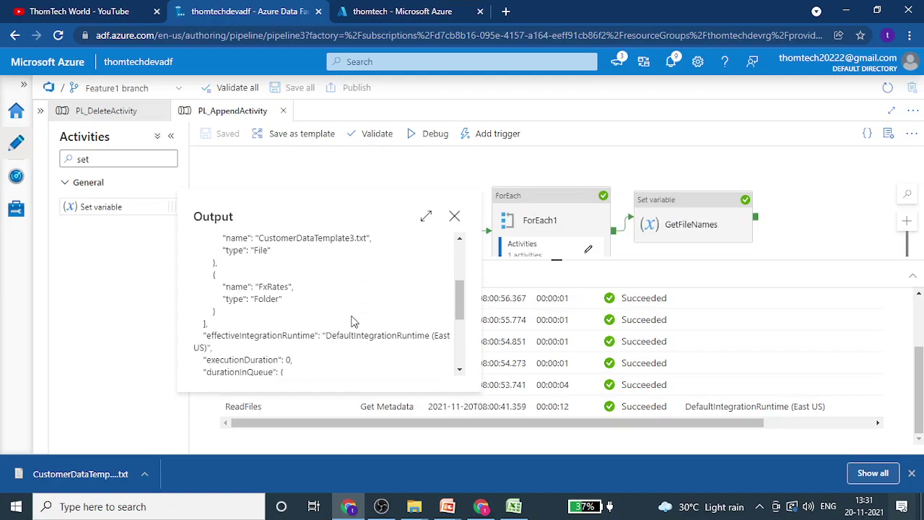
pyautogui.scroll(2, 273, 301)
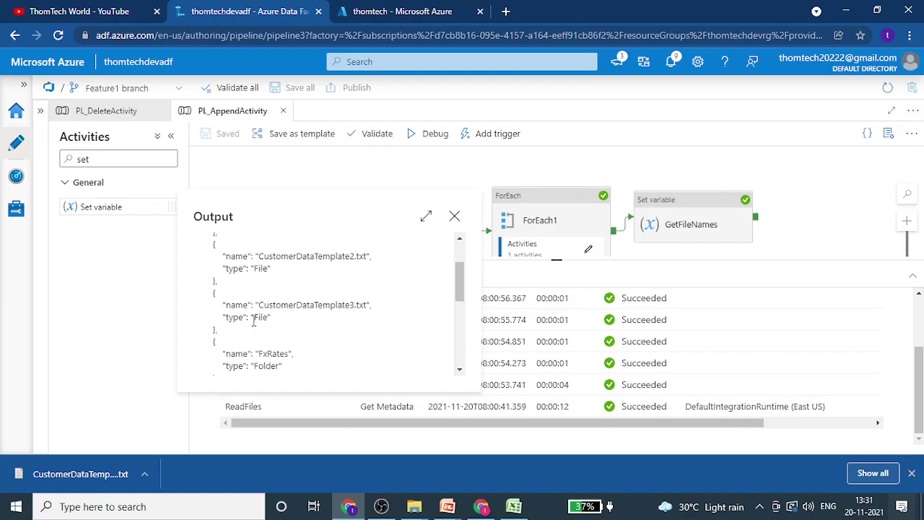
pyautogui.scroll(2, 257, 321)
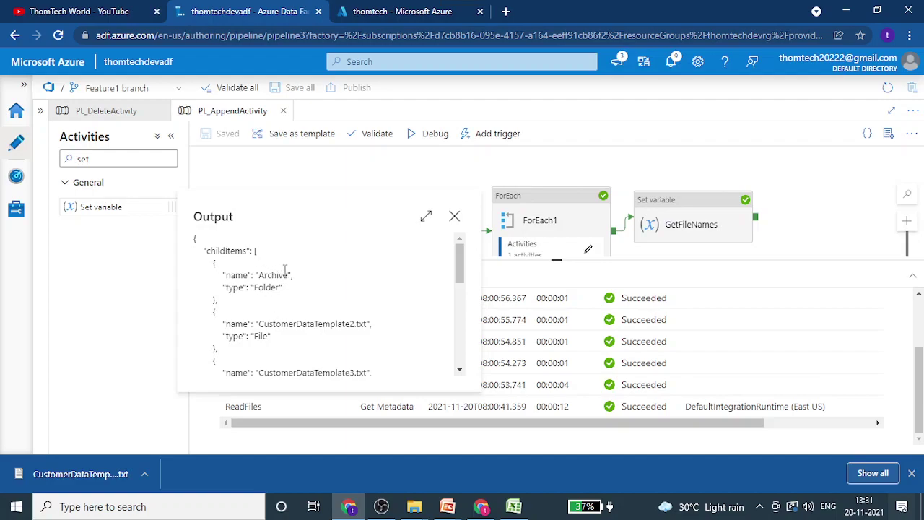
# - Check the name and type of each childItems entry in the ReadFiles output, distinguishing folders from files
pyautogui.doubleClick(258, 288)
pyautogui.click(243, 302)
pyautogui.scroll(-2, 267, 288)
pyautogui.doubleClick(260, 268)
pyautogui.click(281, 267)
pyautogui.moveTo(255, 254); pyautogui.dragTo(360, 247)
pyautogui.click(371, 310)
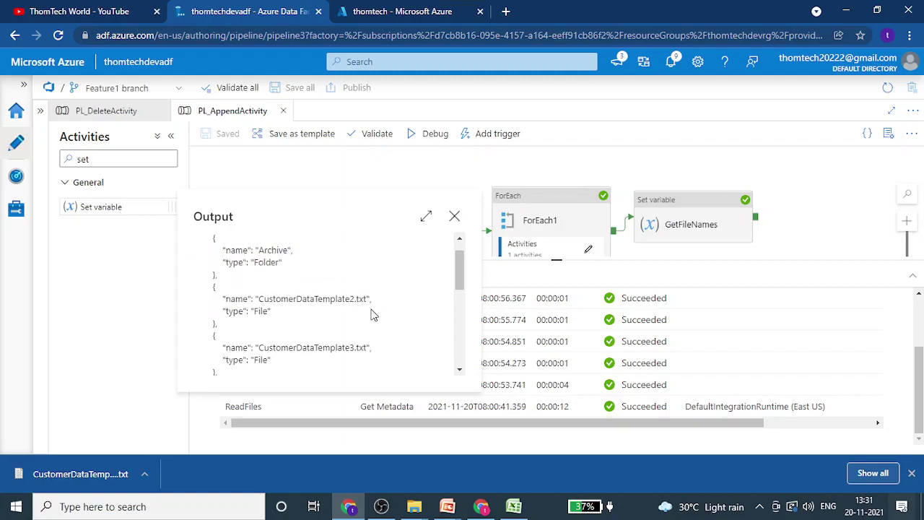
pyautogui.scroll(-2, 315, 345)
pyautogui.doubleClick(265, 342)
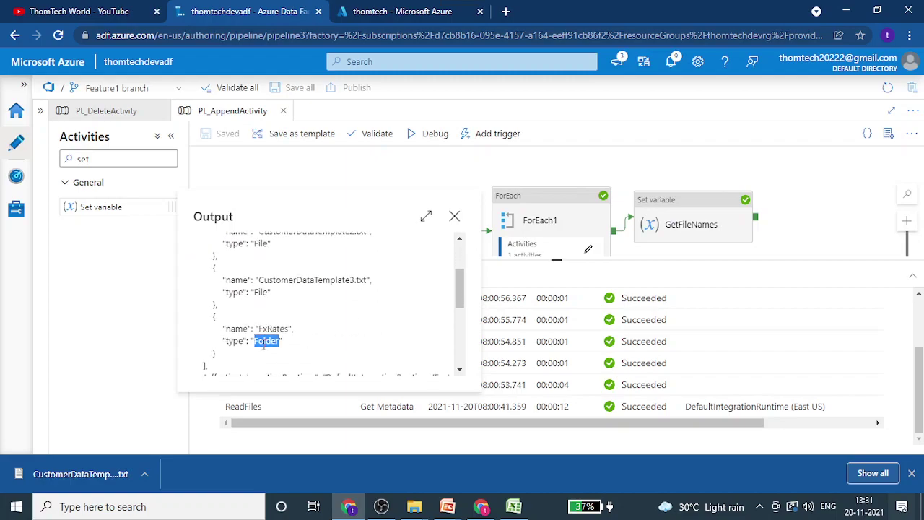
pyautogui.click(281, 332)
pyautogui.scroll(2, 270, 311)
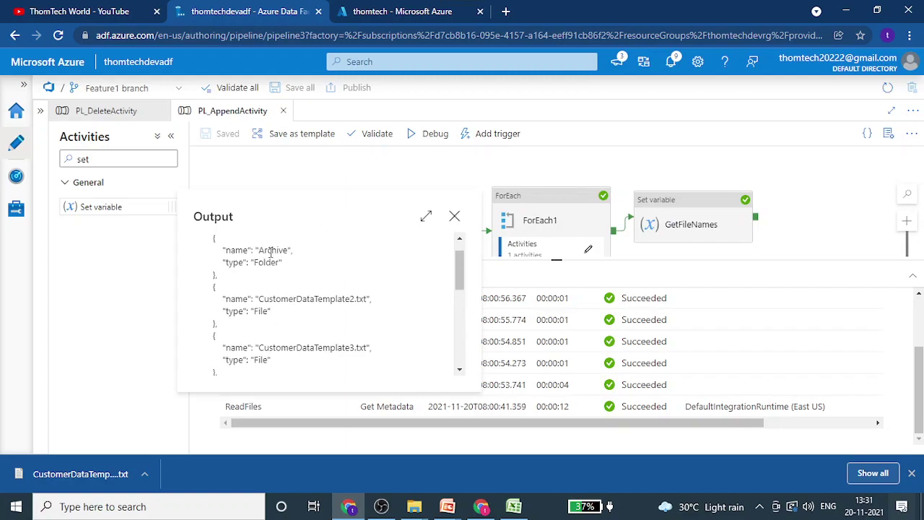
# - Compare the child items with the Source folder of the thomtech container in the Azure portal, and close the ReadFiles output
pyautogui.click(351, 11)
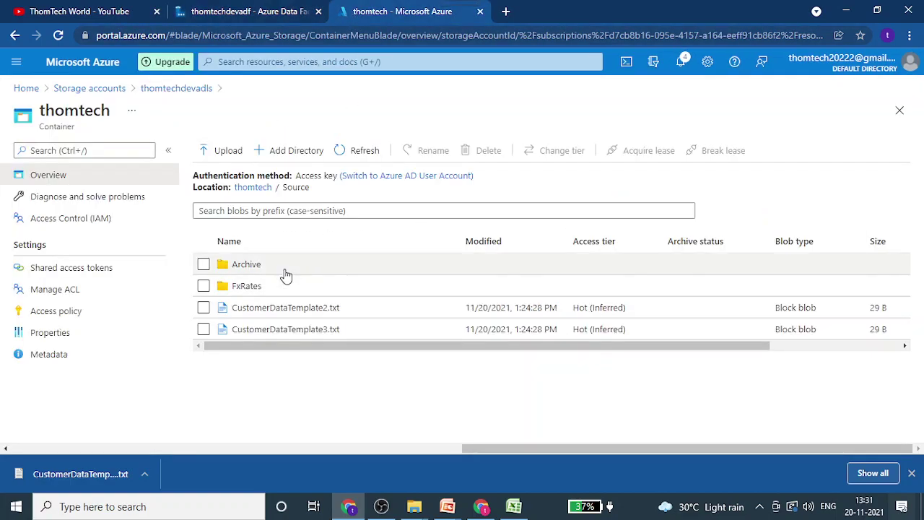
pyautogui.click(247, 11)
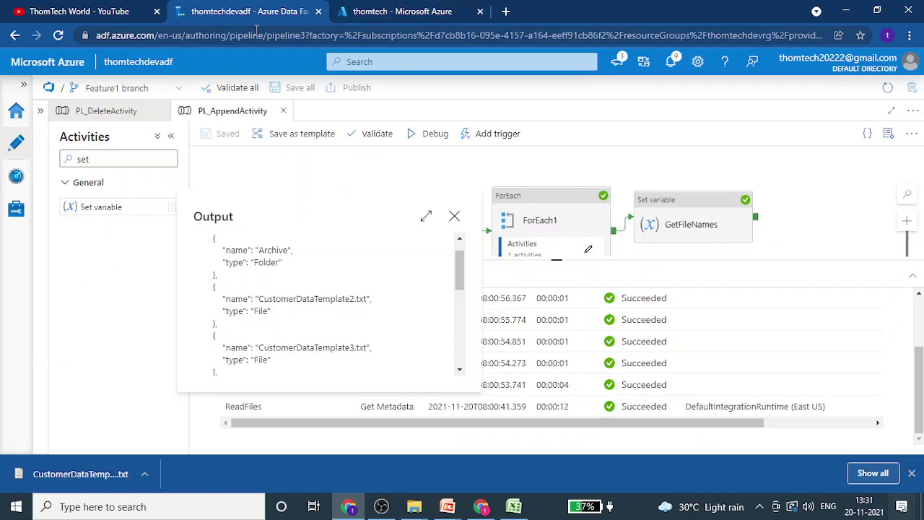
pyautogui.click(454, 216)
# - Bring the whole pipeline back into view, reopen the ReadFiles output to review its folders and files, and close it
pyautogui.moveTo(555, 260); pyautogui.dragTo(567, 321)
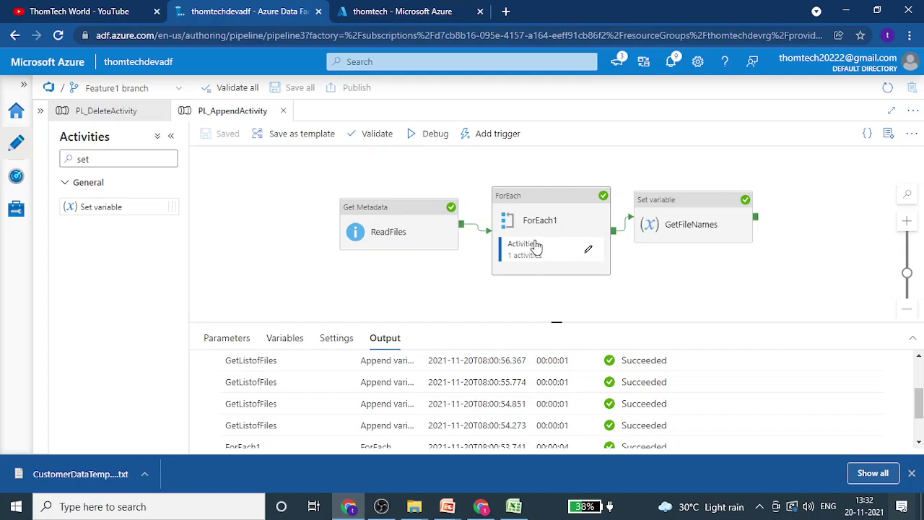
pyautogui.scroll(-1, 345, 444)
pyautogui.scroll(-1, 345, 445)
pyautogui.click(339, 410)
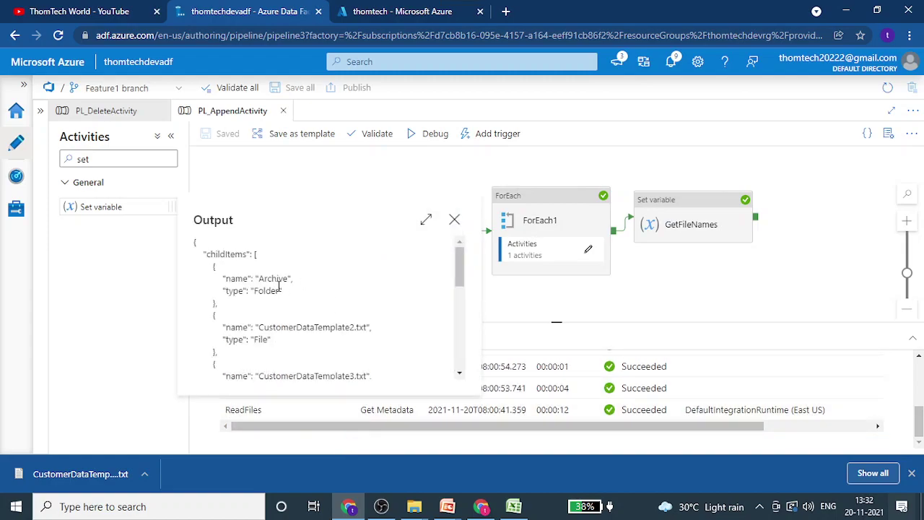
pyautogui.scroll(-3, 289, 296)
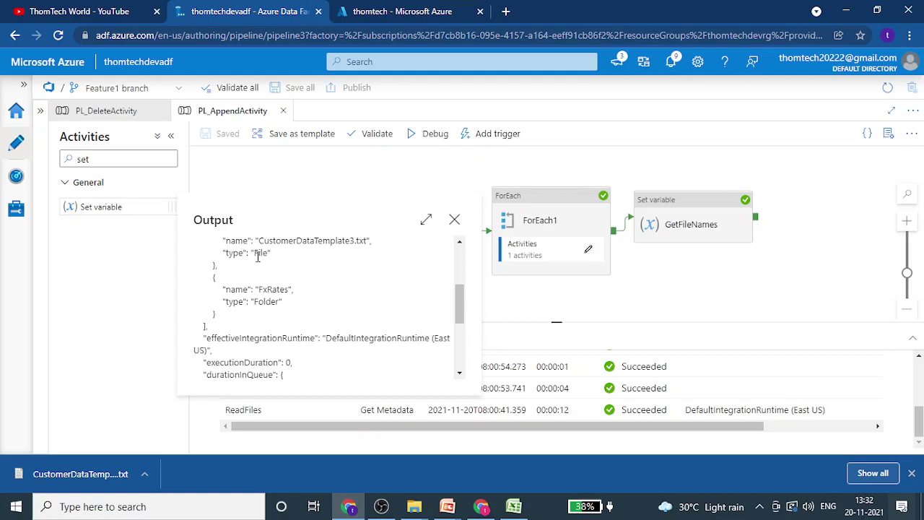
pyautogui.scroll(2, 287, 292)
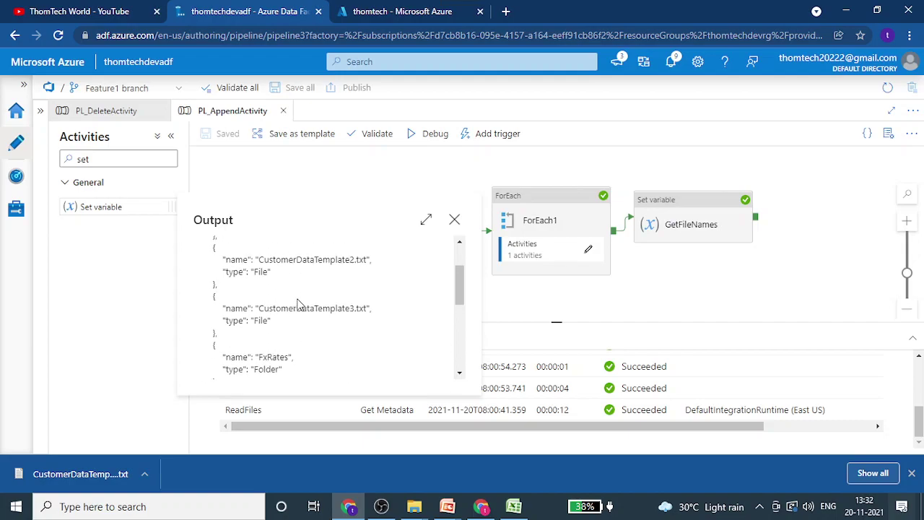
pyautogui.scroll(-2, 291, 307)
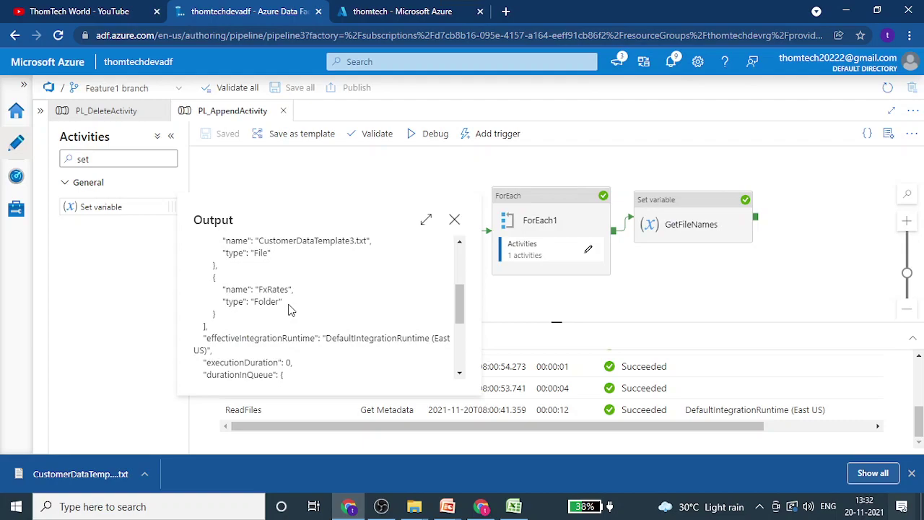
pyautogui.click(454, 220)
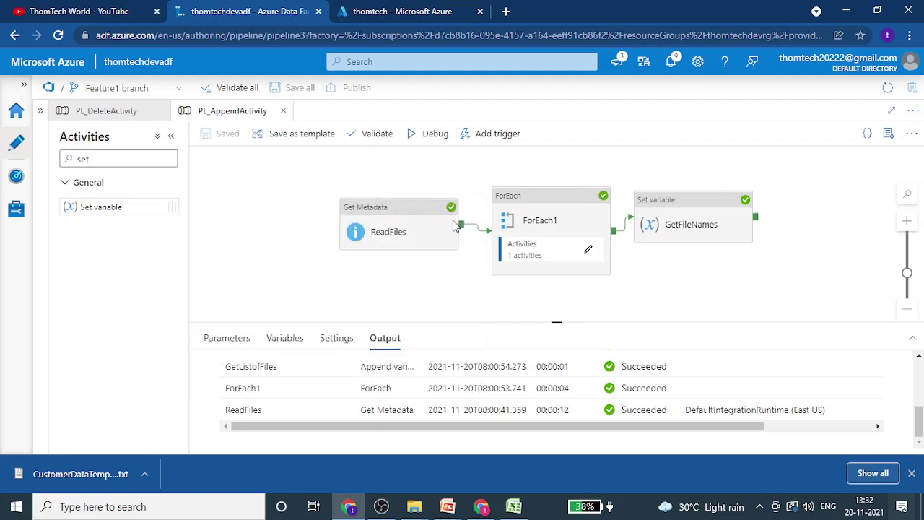
# - Inspect the input of each GetListofFiles append run to see which value it adds to ListOfFiles
pyautogui.scroll(5, 328, 399)
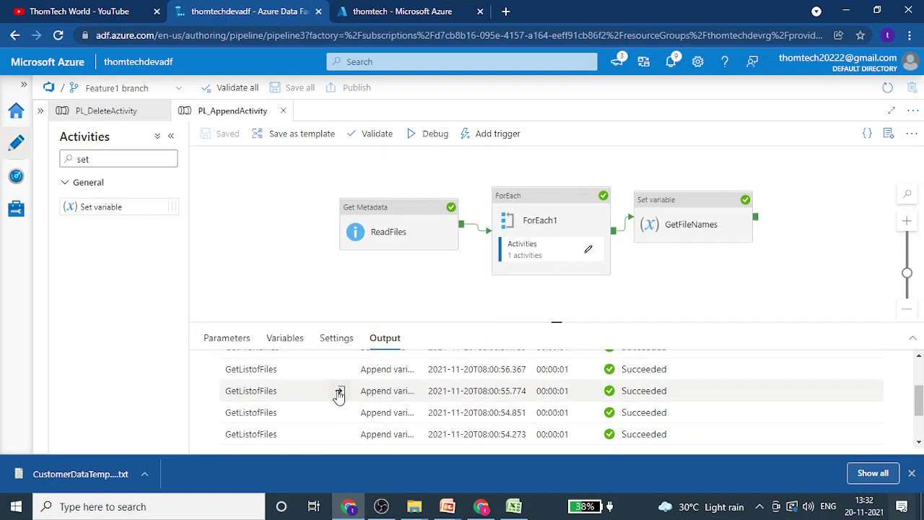
pyautogui.scroll(1, 298, 427)
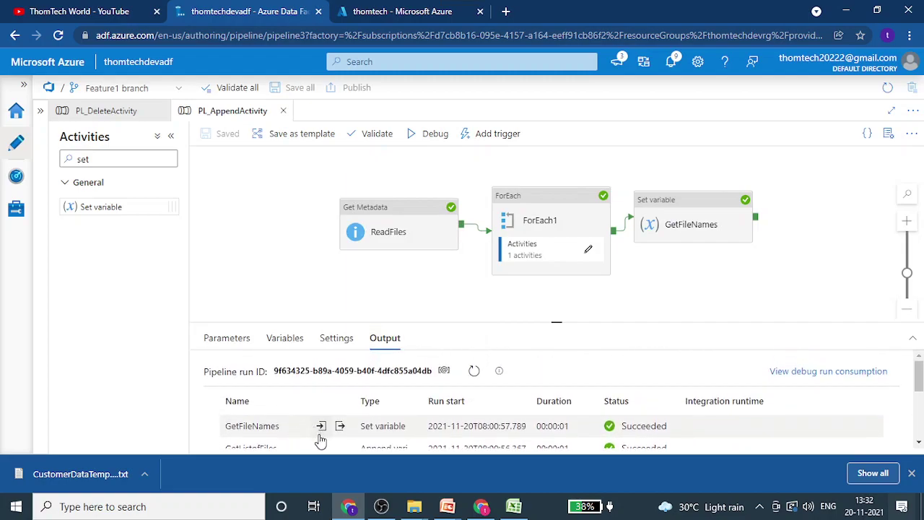
pyautogui.moveTo(559, 322); pyautogui.dragTo(535, 219)
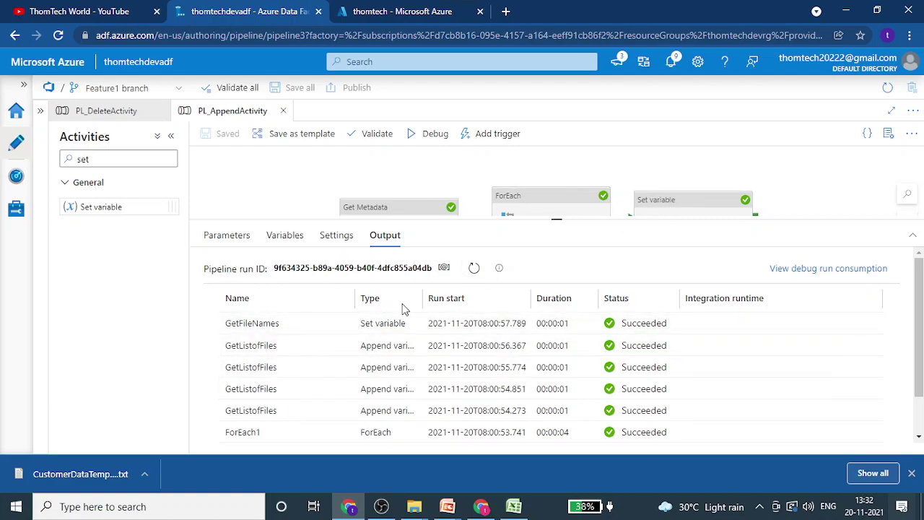
pyautogui.click(339, 346)
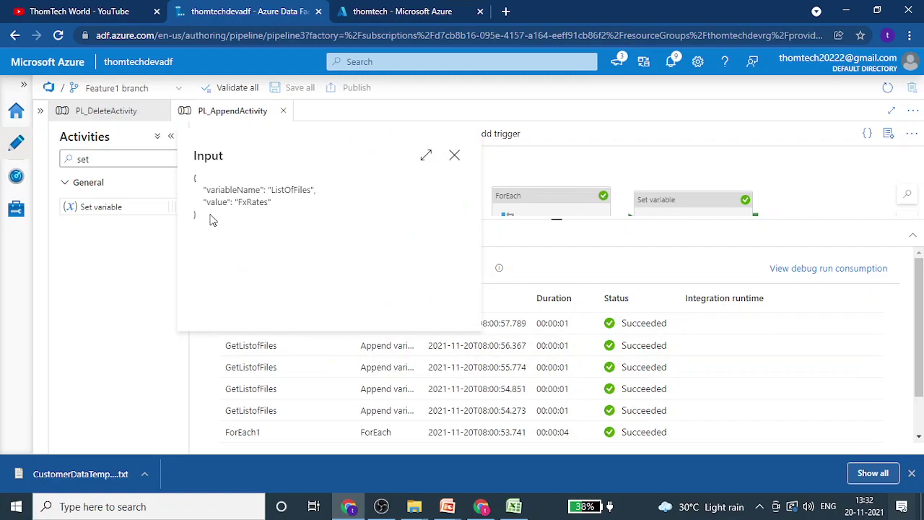
pyautogui.click(454, 155)
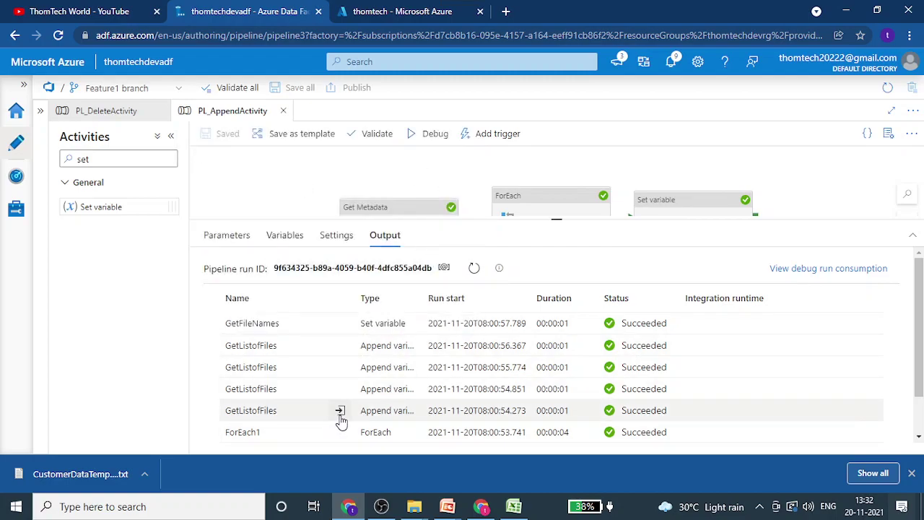
pyautogui.click(340, 411)
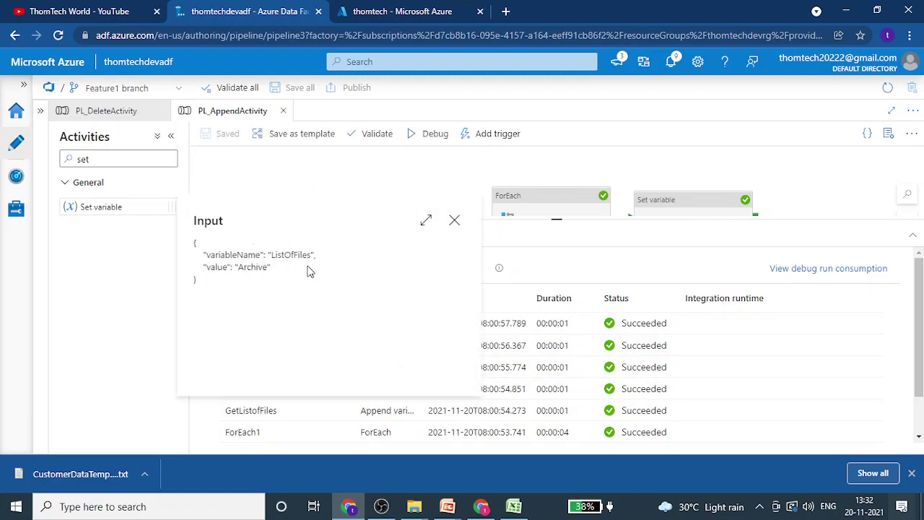
pyautogui.click(455, 220)
pyautogui.click(339, 389)
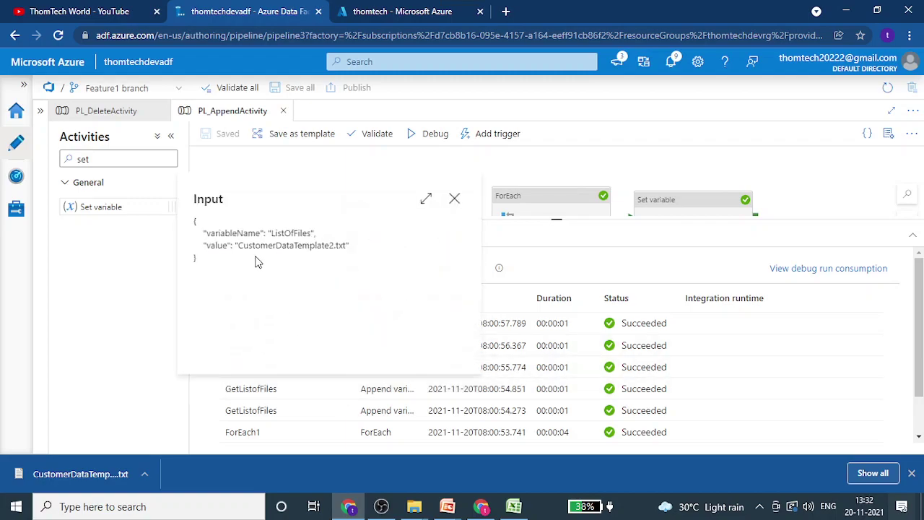
pyautogui.click(455, 198)
pyautogui.click(341, 367)
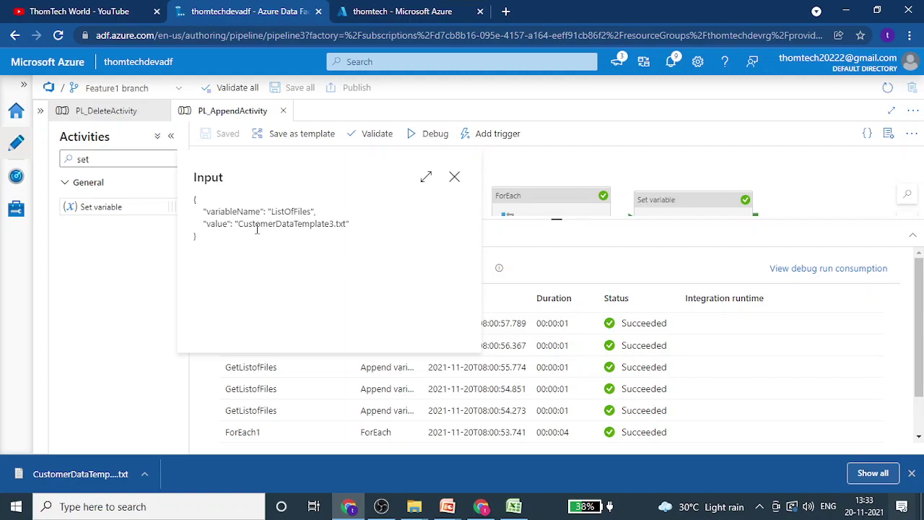
pyautogui.click(454, 177)
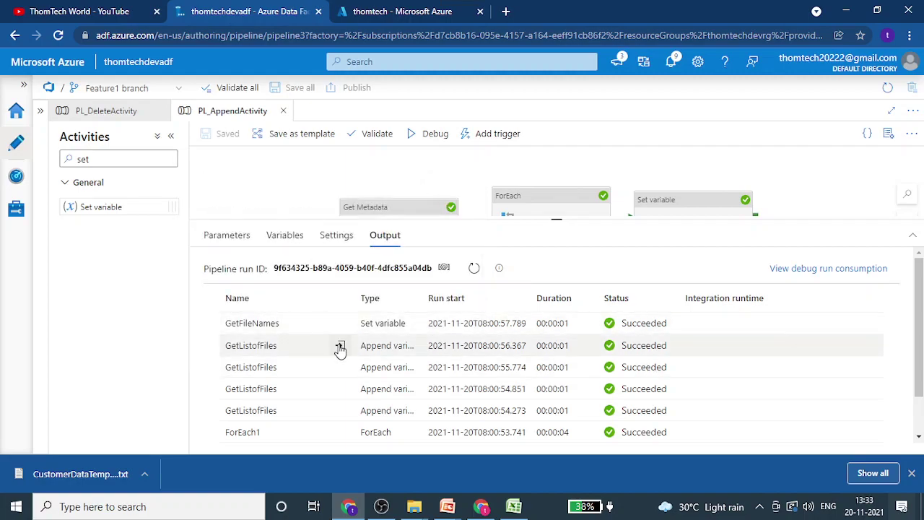
pyautogui.click(340, 346)
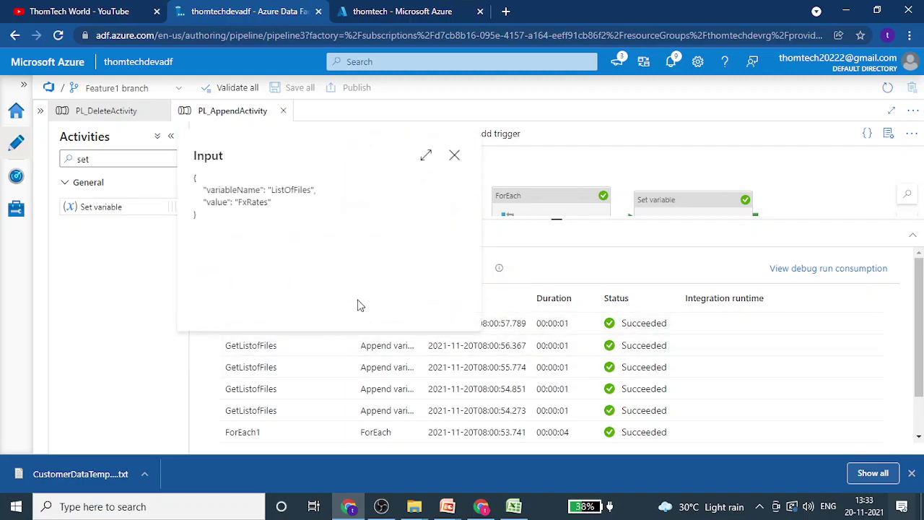
pyautogui.click(456, 158)
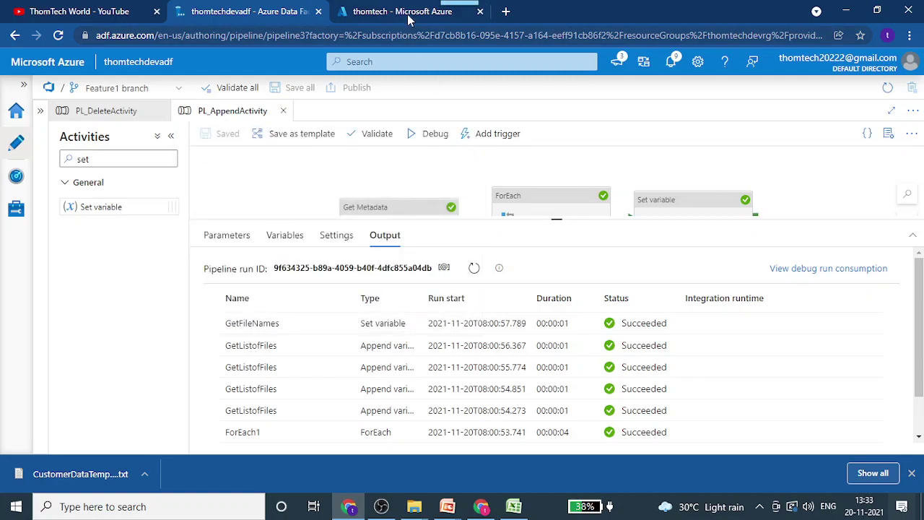
# - Recheck the container's Source folder in the Azure portal, and compare it with the FileNames value in the GetFileNames output
pyautogui.click(452, 11)
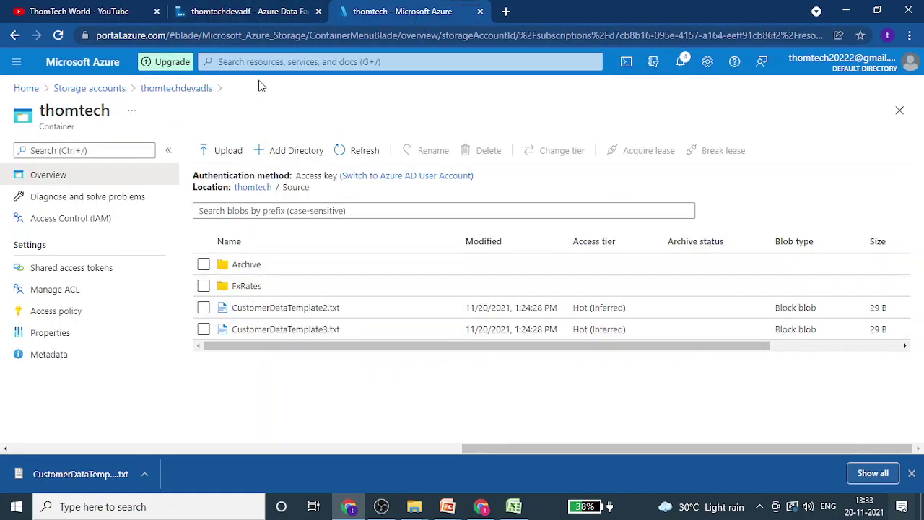
pyautogui.click(246, 12)
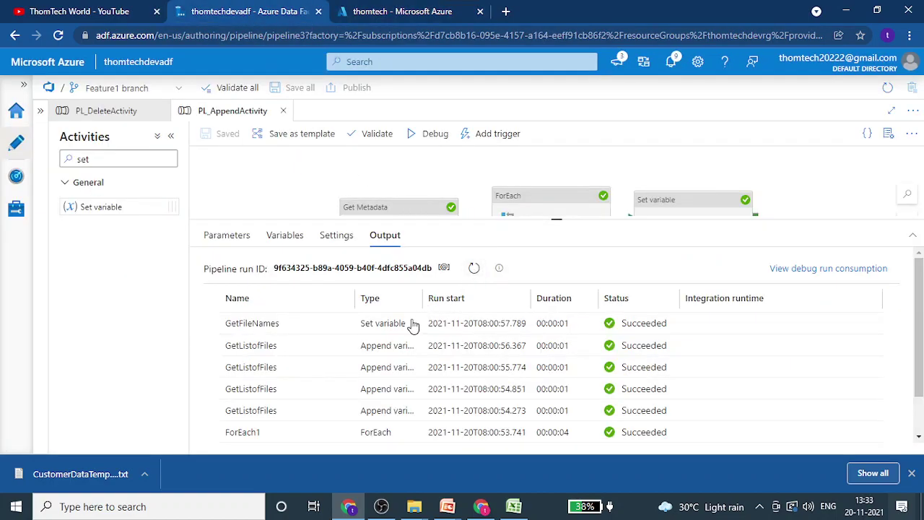
pyautogui.moveTo(343, 330)
pyautogui.click(340, 325)
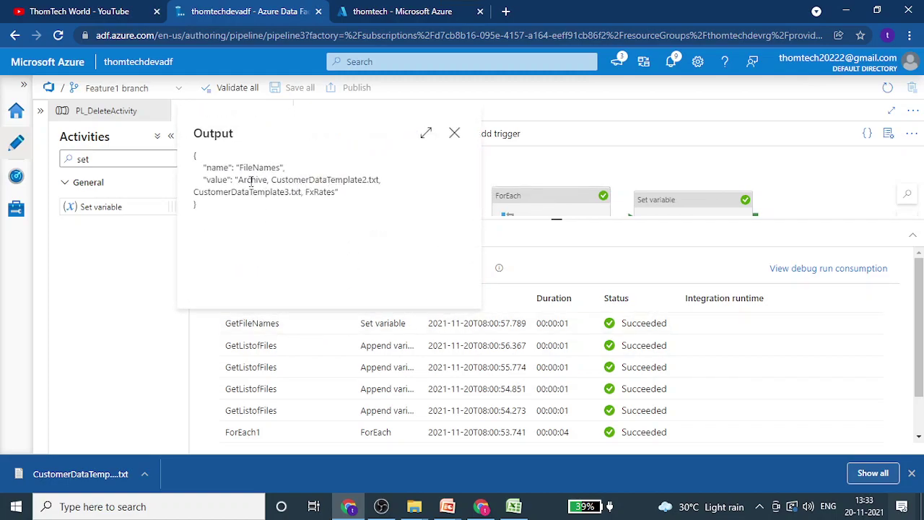
pyautogui.moveTo(291, 185); pyautogui.dragTo(369, 180)
pyautogui.click(364, 183)
pyautogui.doubleClick(216, 192)
pyautogui.moveTo(309, 192); pyautogui.dragTo(354, 205)
pyautogui.click(354, 203)
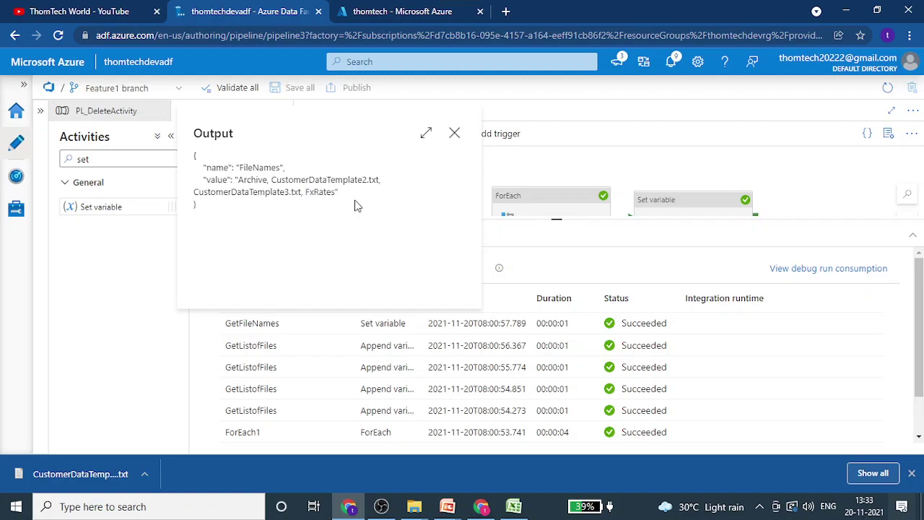
pyautogui.click(455, 137)
# - Enlarge the canvas area, move the ReadFiles activity farther away from ForEach1, and point out the connection between them
pyautogui.moveTo(557, 219); pyautogui.dragTo(557, 307)
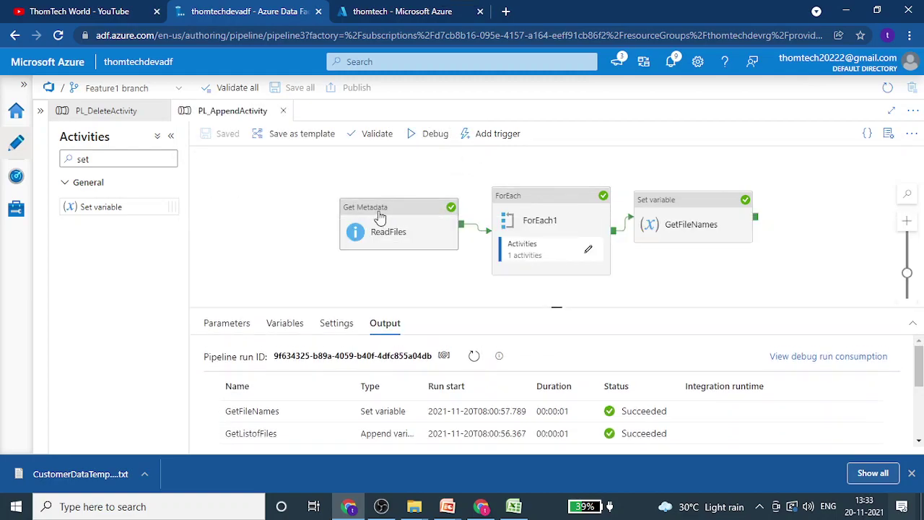
pyautogui.click(343, 210)
pyautogui.click(460, 230)
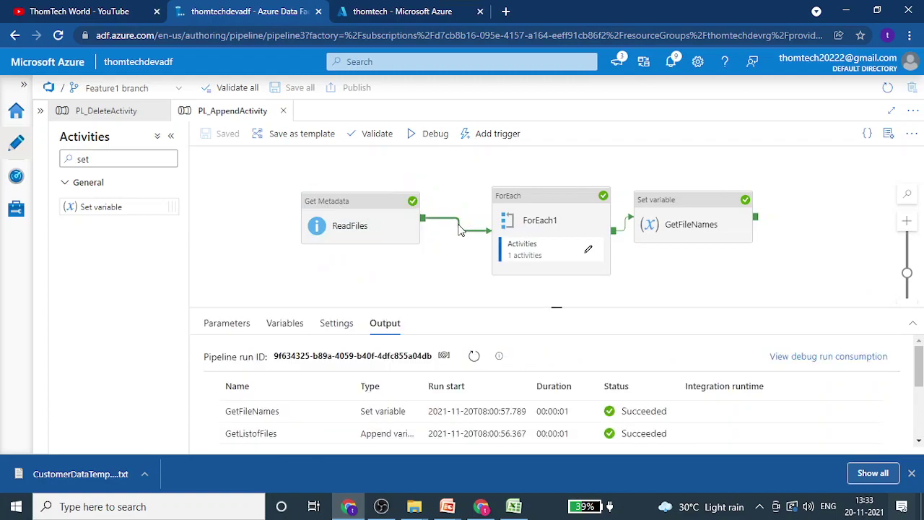
# - Delete the connection between ReadFiles and ForEach1, add a Filter activity to the pipeline, and link ReadFiles to it on success
pyautogui.press('Delete')
pyautogui.click(114, 165)
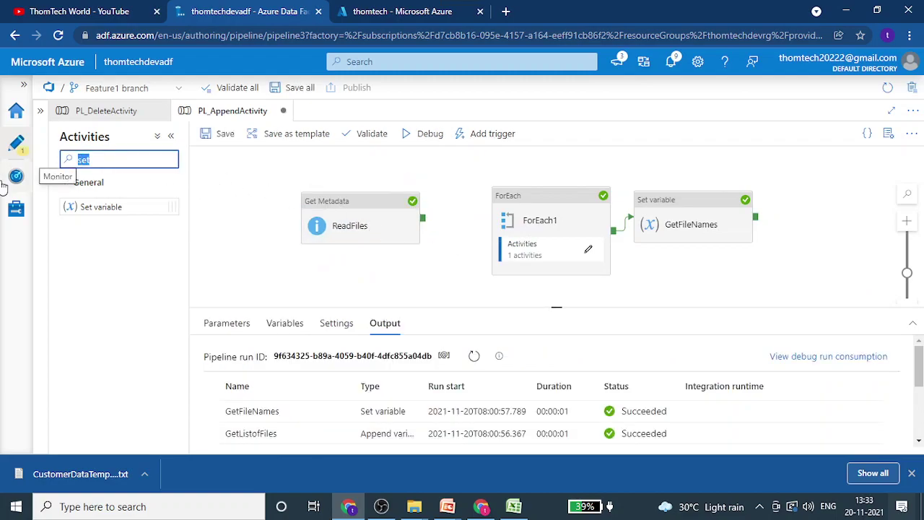
pyautogui.write('filter')
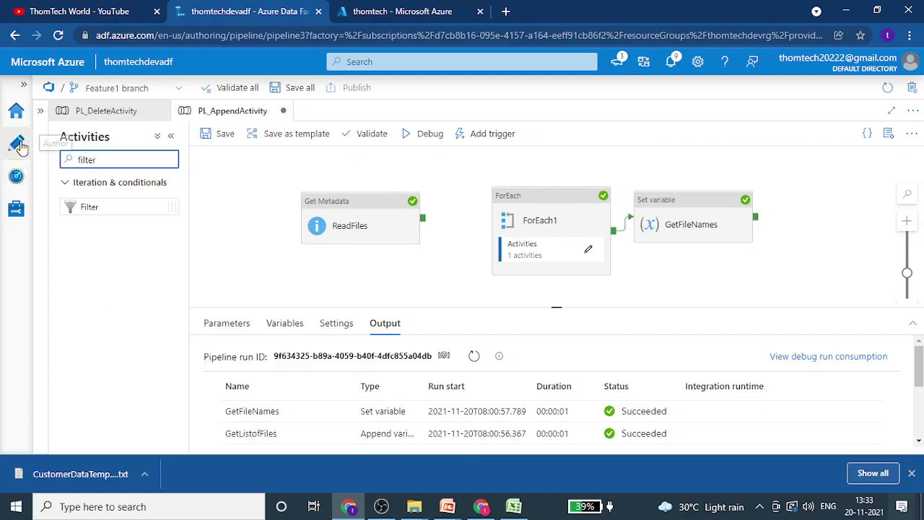
pyautogui.moveTo(88, 206); pyautogui.dragTo(442, 264)
pyautogui.moveTo(341, 213); pyautogui.dragTo(418, 260)
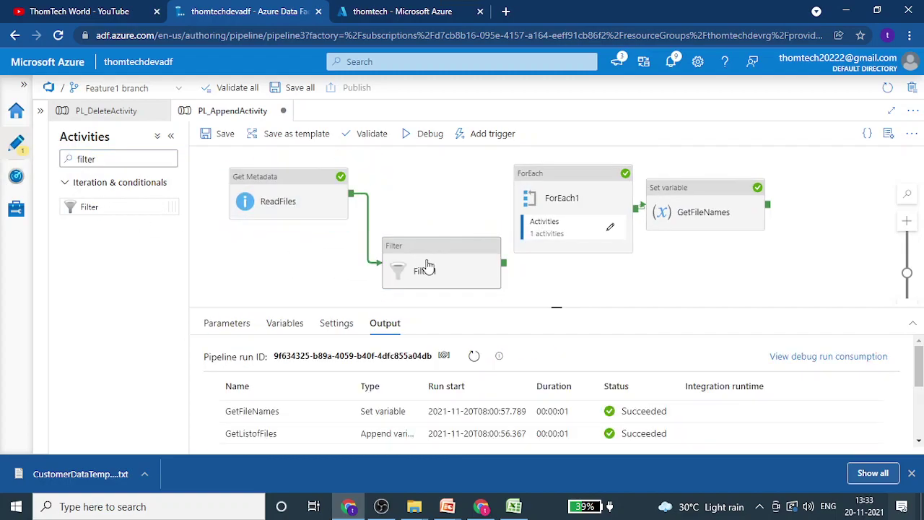
# - Rename the new Filter activity as RemoveFolders
pyautogui.click(426, 261)
pyautogui.click(269, 323)
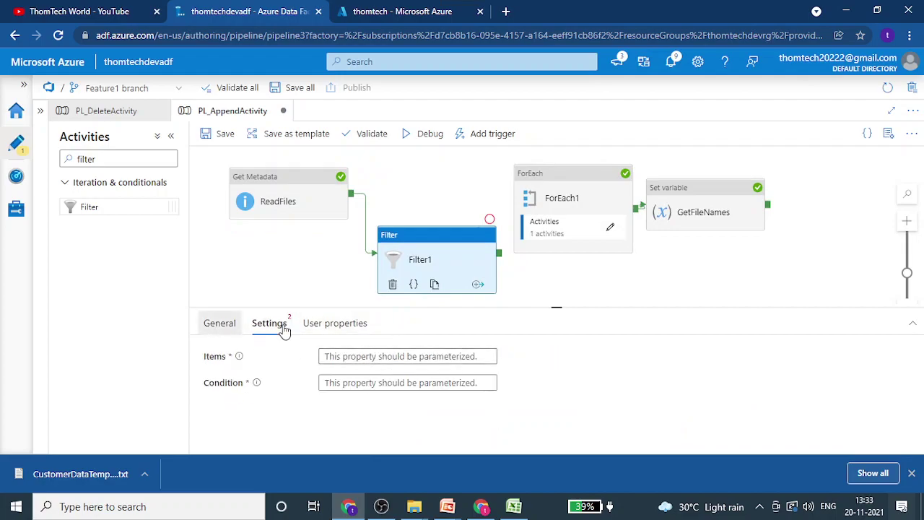
pyautogui.click(219, 323)
pyautogui.moveTo(367, 355); pyautogui.dragTo(248, 363)
pyautogui.write('R')
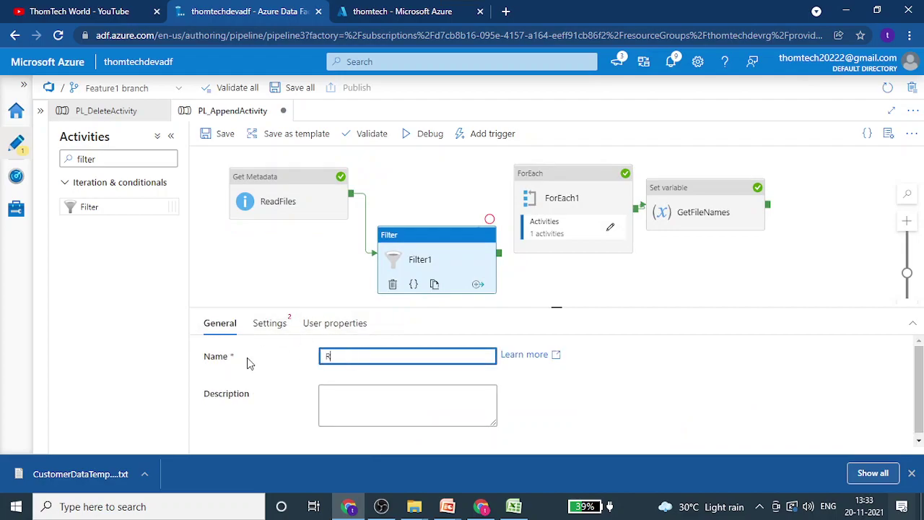
pyautogui.write('emoveFOlder')
pyautogui.press('BackSpace')
pyautogui.press('BackSpace')
pyautogui.press('BackSpace')
pyautogui.press('BackSpace')
pyautogui.press('BackSpace')
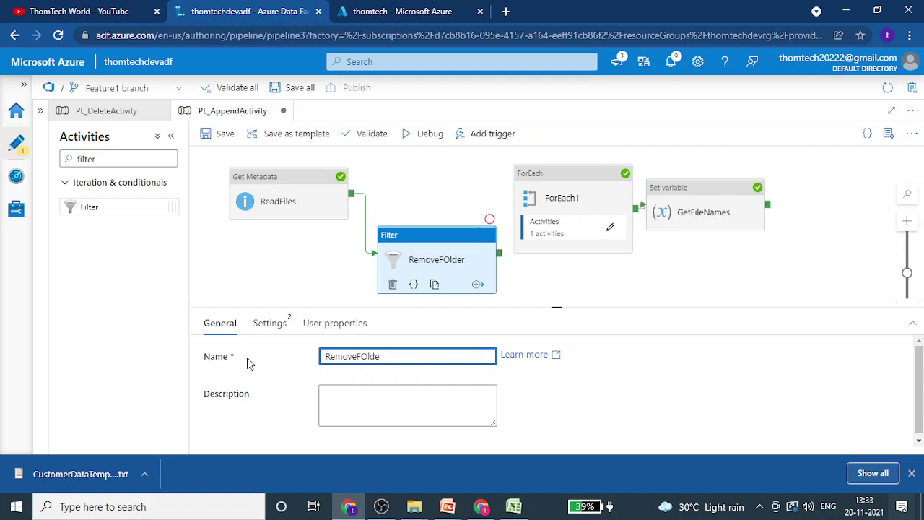
pyautogui.write('olders')
pyautogui.click(269, 324)
pyautogui.click(401, 356)
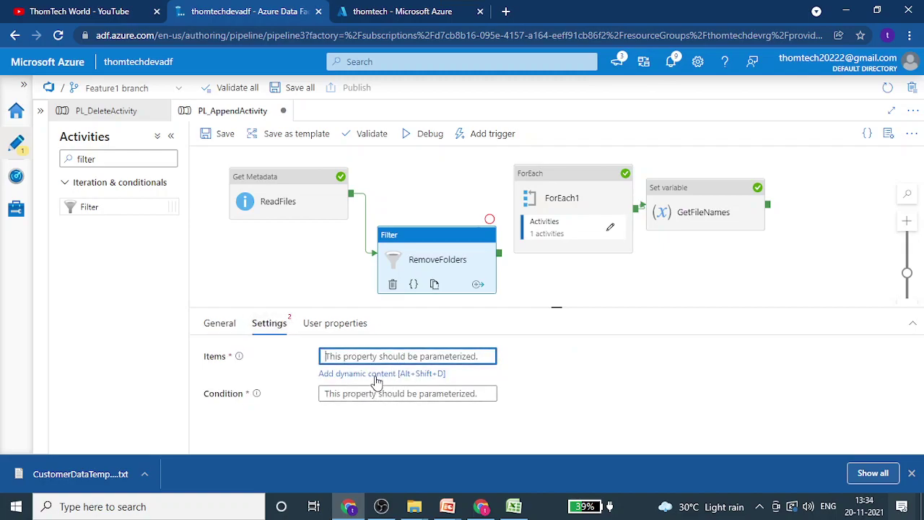
pyautogui.click(376, 373)
pyautogui.scroll(-5, 697, 379)
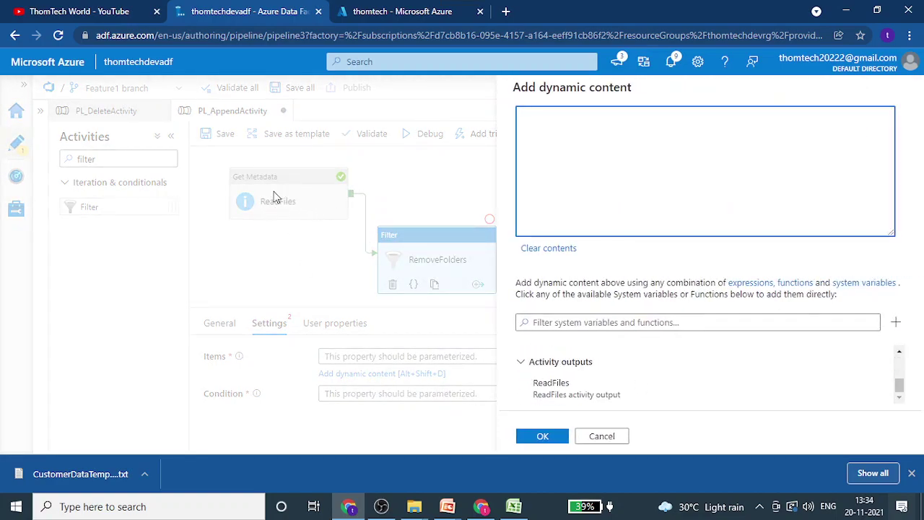
pyautogui.click(593, 386)
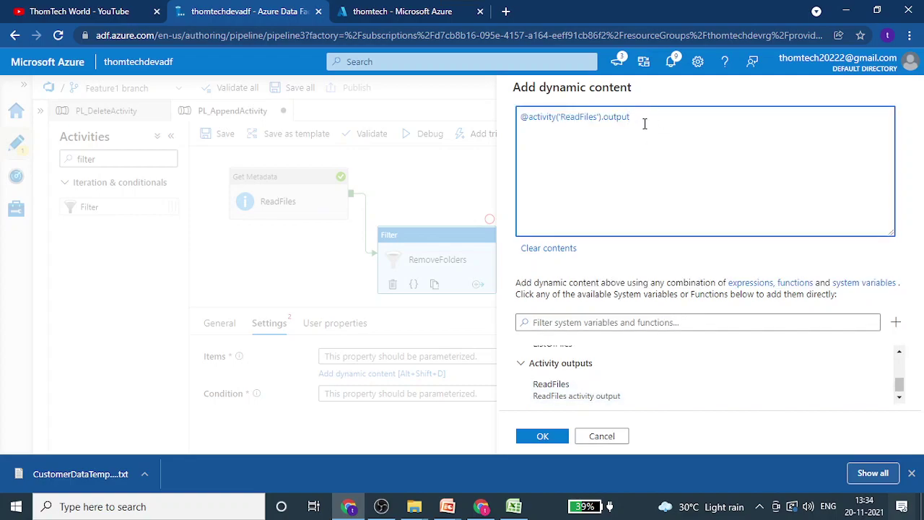
pyautogui.write('.childitems')
pyautogui.click(538, 436)
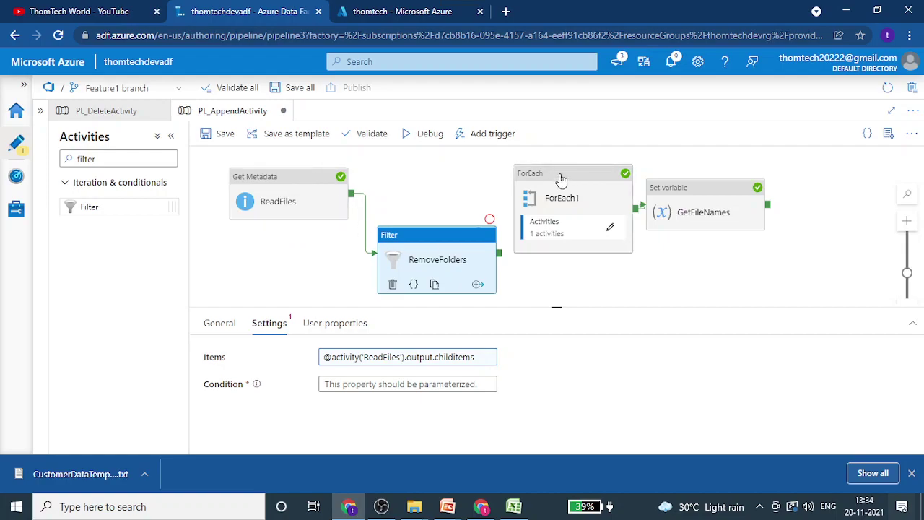
pyautogui.click(402, 361)
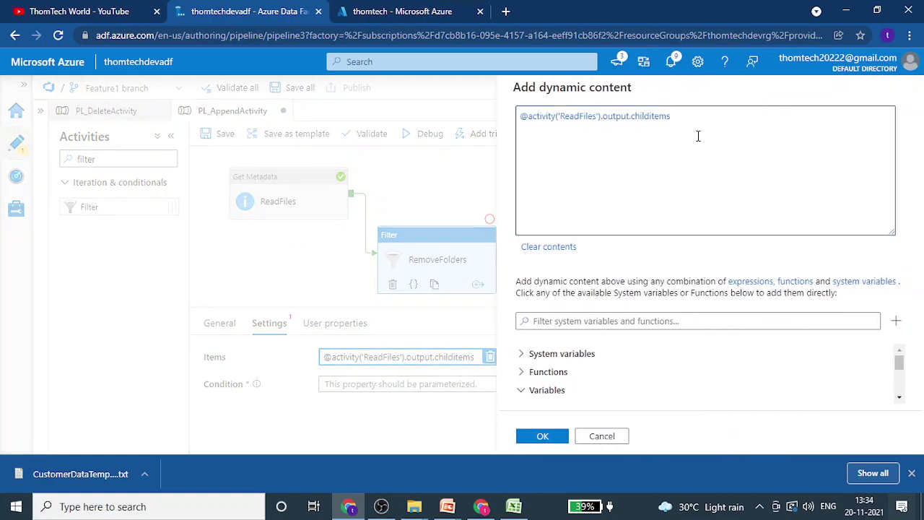
pyautogui.press('Escape')
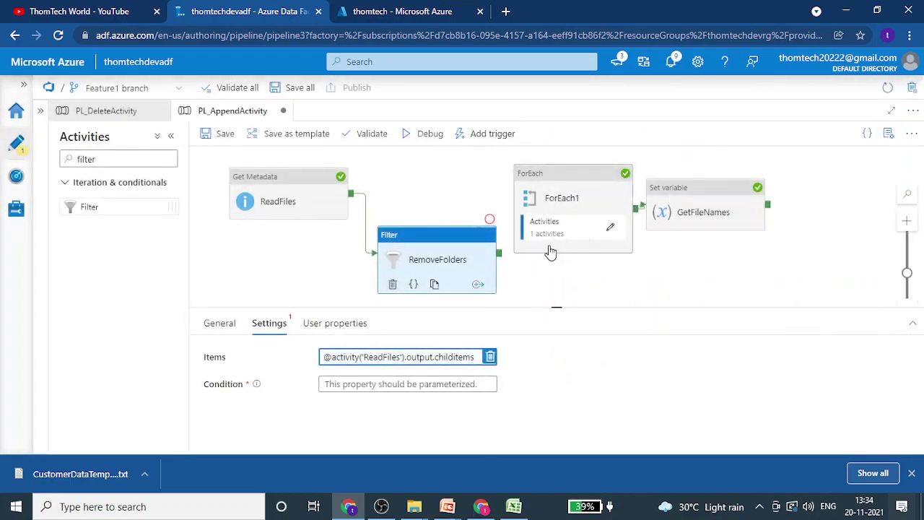
pyautogui.click(392, 384)
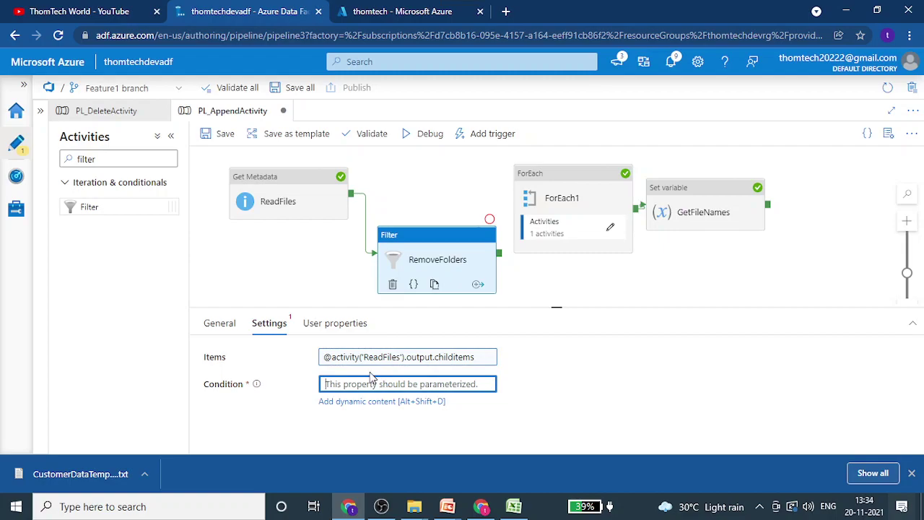
pyautogui.click(357, 404)
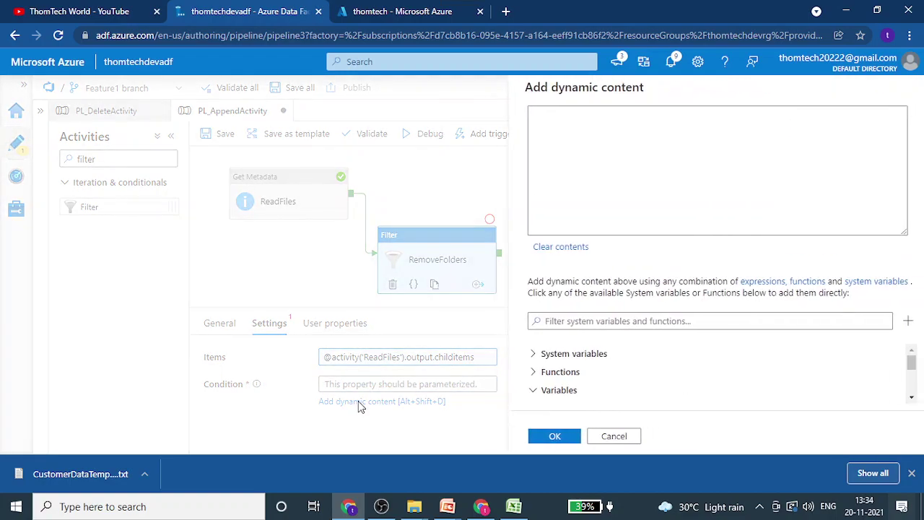
pyautogui.scroll(-3, 688, 386)
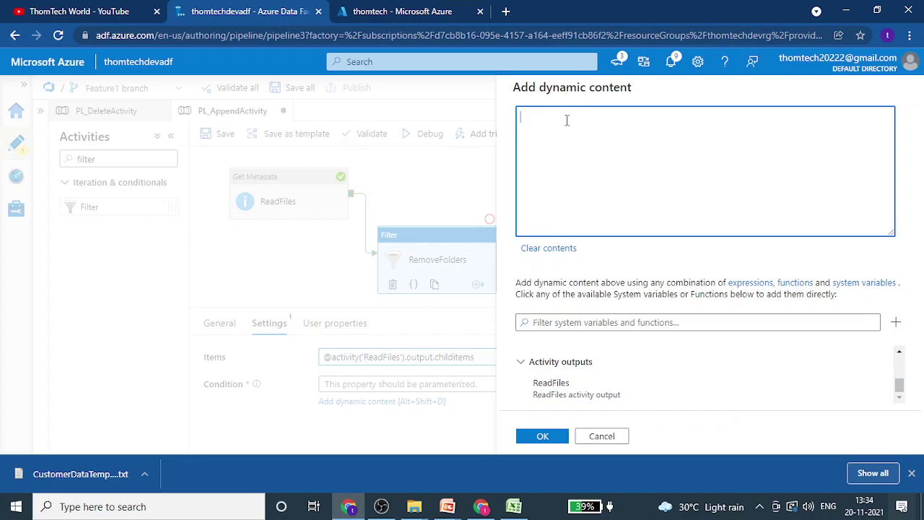
pyautogui.write('@')
pyautogui.write('item()')
pyautogui.write('.')
pyautogui.write('Equals')
pyautogui.write('(')
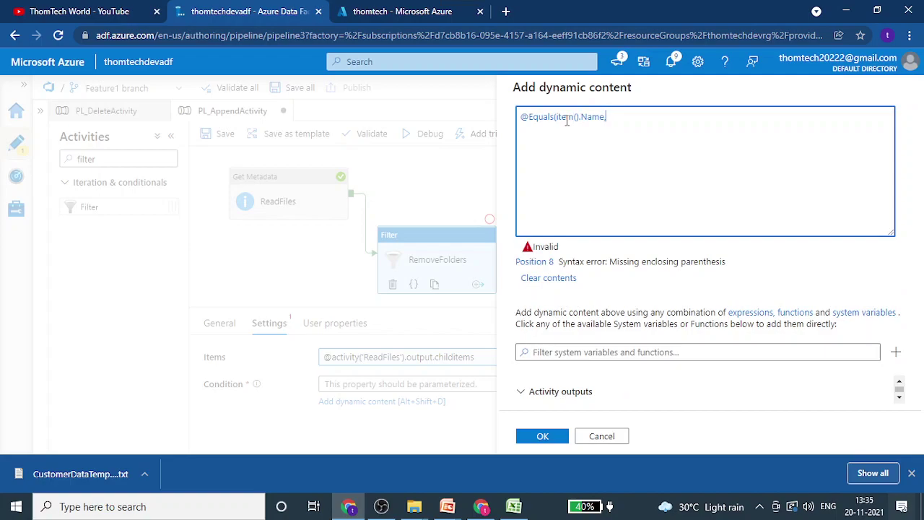
pyautogui.write("')")
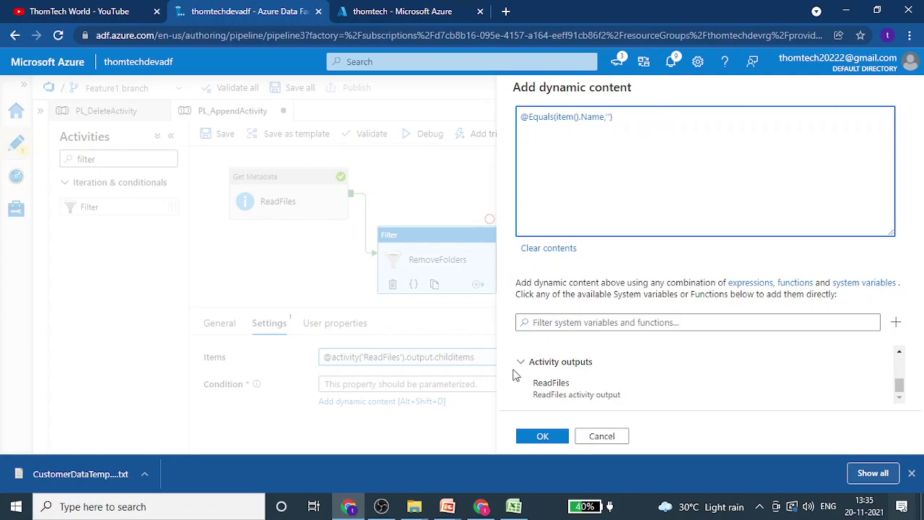
pyautogui.click(543, 437)
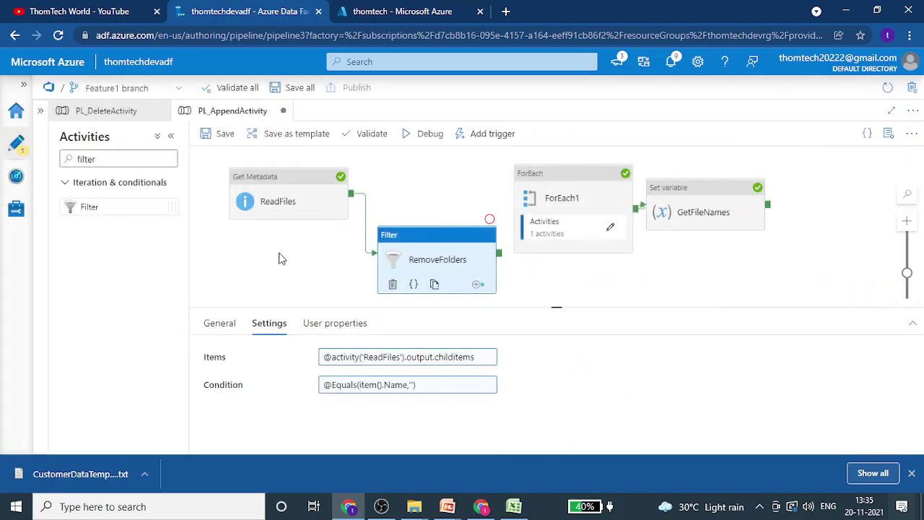
# - Examine the ReadFiles output of the last debug run to compare the name and type properties of its folder and file items
pyautogui.click(260, 259)
pyautogui.moveTo(545, 309); pyautogui.dragTo(553, 184)
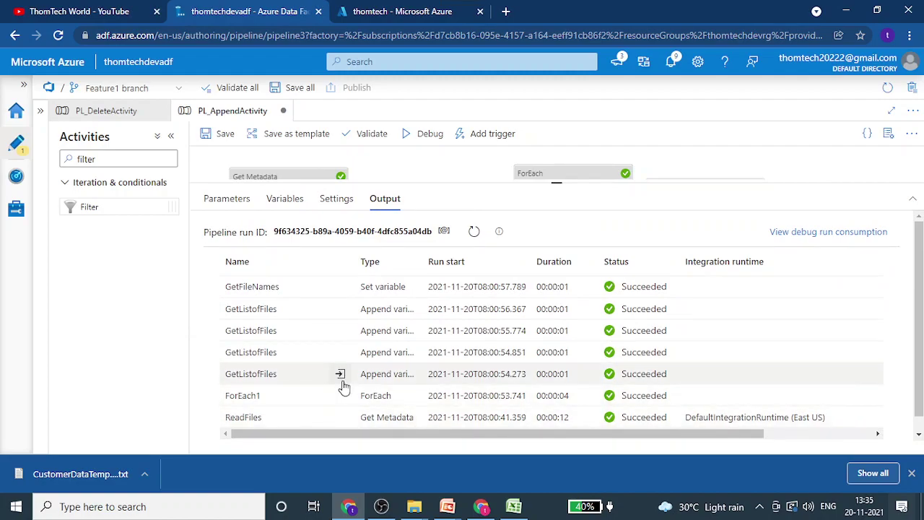
pyautogui.click(340, 417)
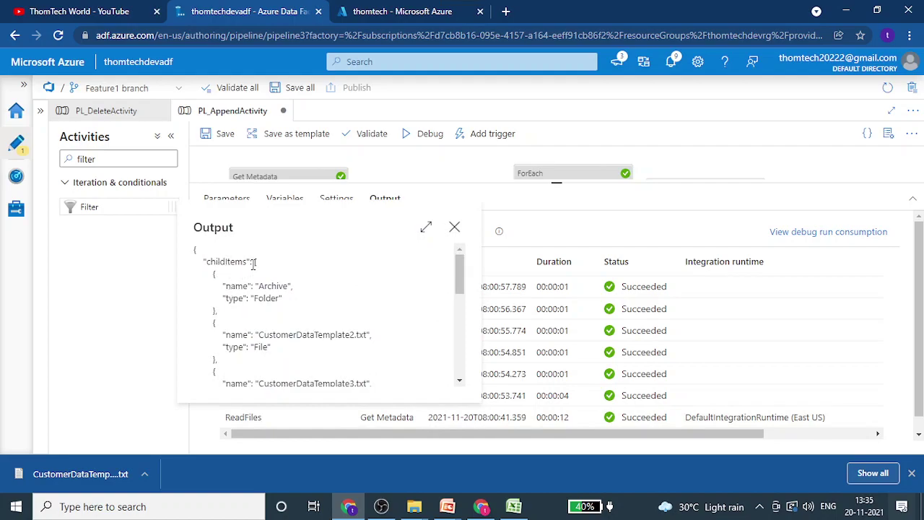
pyautogui.doubleClick(261, 347)
pyautogui.doubleClick(266, 298)
pyautogui.click(312, 325)
pyautogui.doubleClick(266, 298)
pyautogui.click(278, 318)
pyautogui.doubleClick(217, 298)
pyautogui.moveTo(294, 286); pyautogui.dragTo(224, 288)
pyautogui.click(365, 338)
pyautogui.tripleClick(375, 336)
pyautogui.click(275, 352)
pyautogui.doubleClick(233, 310)
pyautogui.click(233, 302)
pyautogui.doubleClick(235, 299)
pyautogui.click(248, 319)
pyautogui.doubleClick(234, 299)
pyautogui.click(264, 298)
pyautogui.click(455, 230)
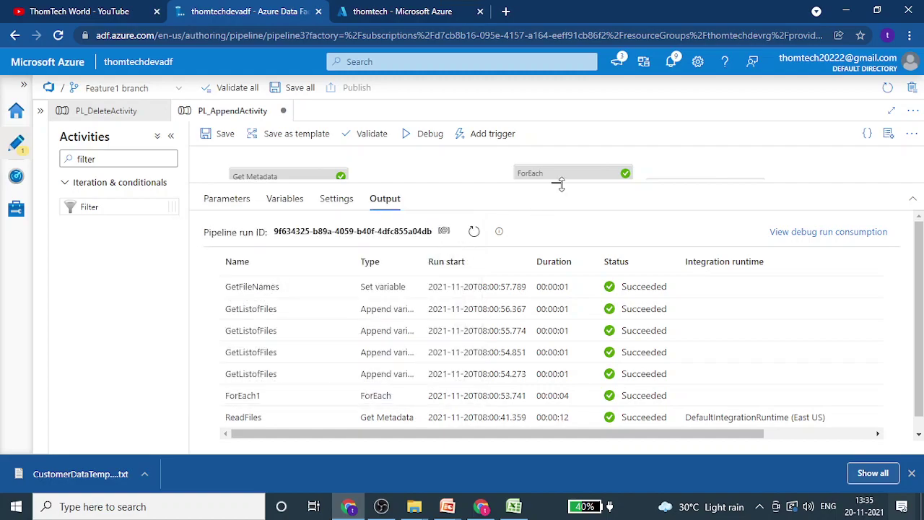
pyautogui.moveTo(559, 180); pyautogui.dragTo(561, 299)
pyautogui.click(438, 265)
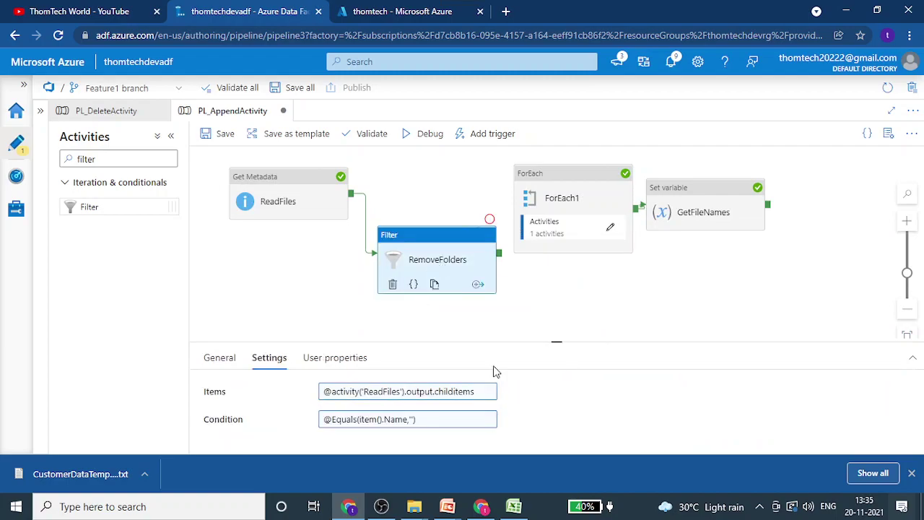
pyautogui.click(419, 422)
pyautogui.doubleClick(594, 118)
pyautogui.write("type,'")
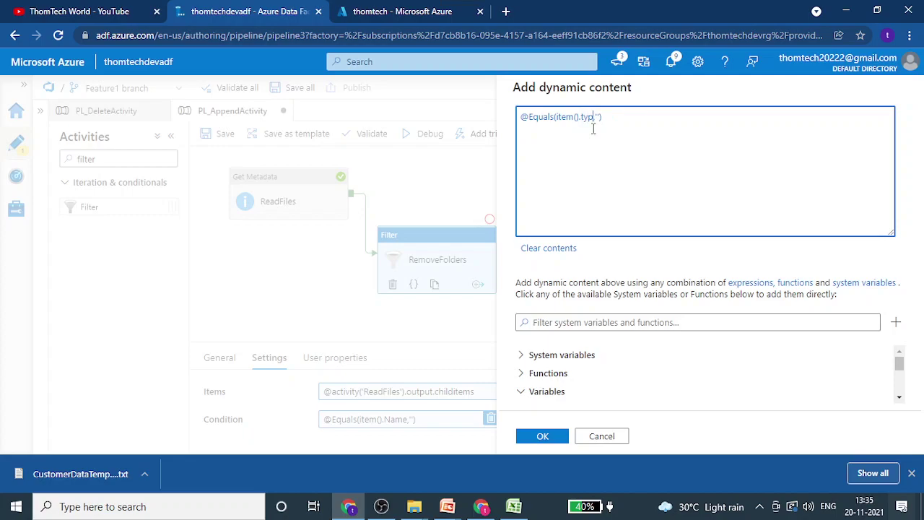
pyautogui.write('File')
pyautogui.click(551, 439)
pyautogui.moveTo(500, 255); pyautogui.dragTo(533, 196)
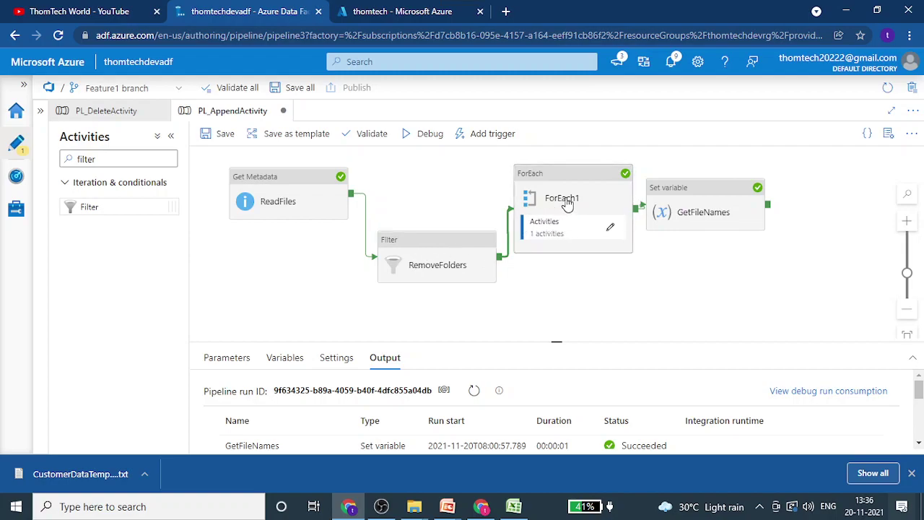
pyautogui.click(567, 201)
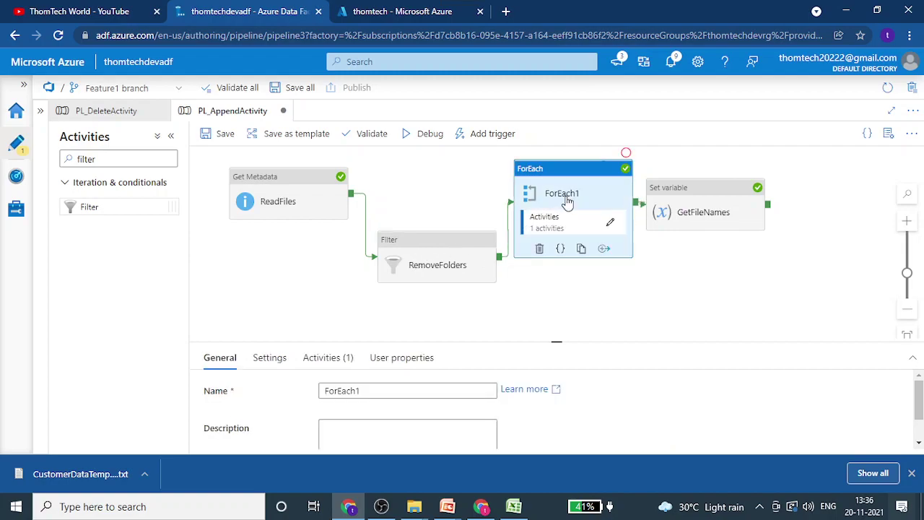
pyautogui.click(269, 358)
pyautogui.moveTo(564, 340); pyautogui.dragTo(560, 263)
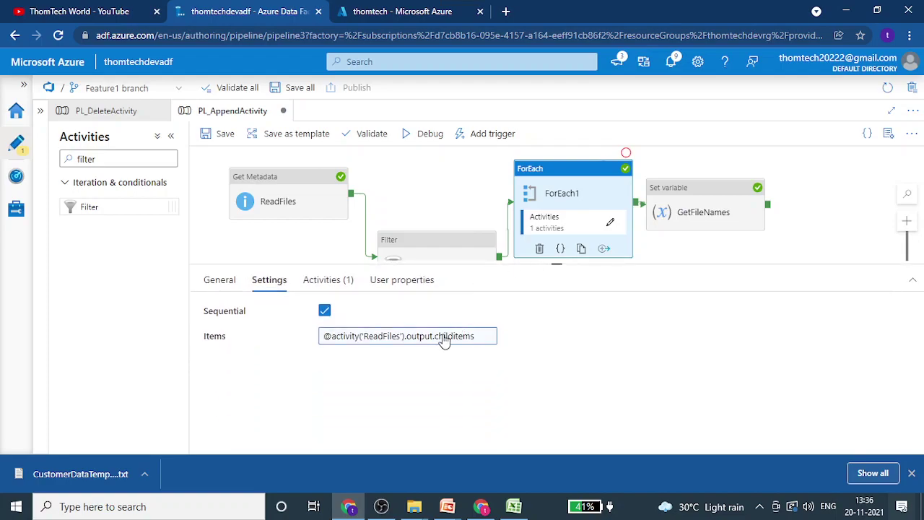
pyautogui.click(436, 338)
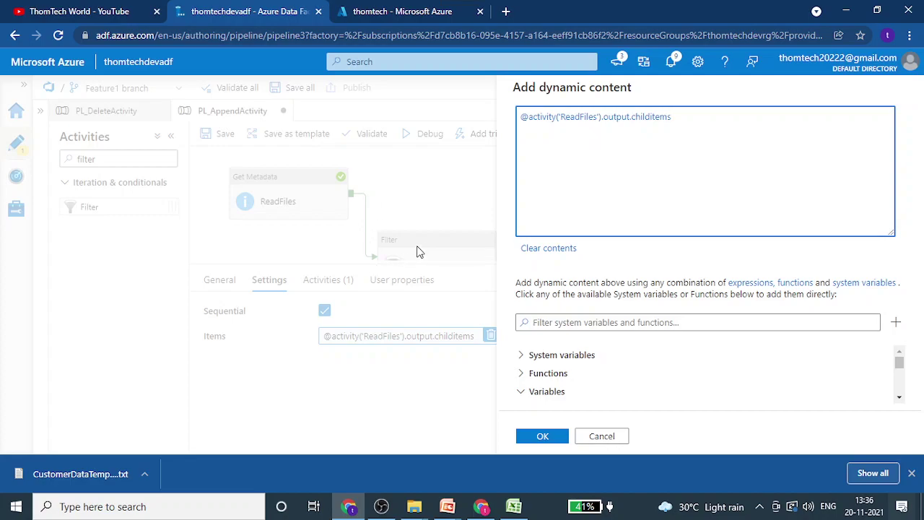
pyautogui.moveTo(692, 123); pyautogui.dragTo(387, 152)
pyautogui.press('BackSpace')
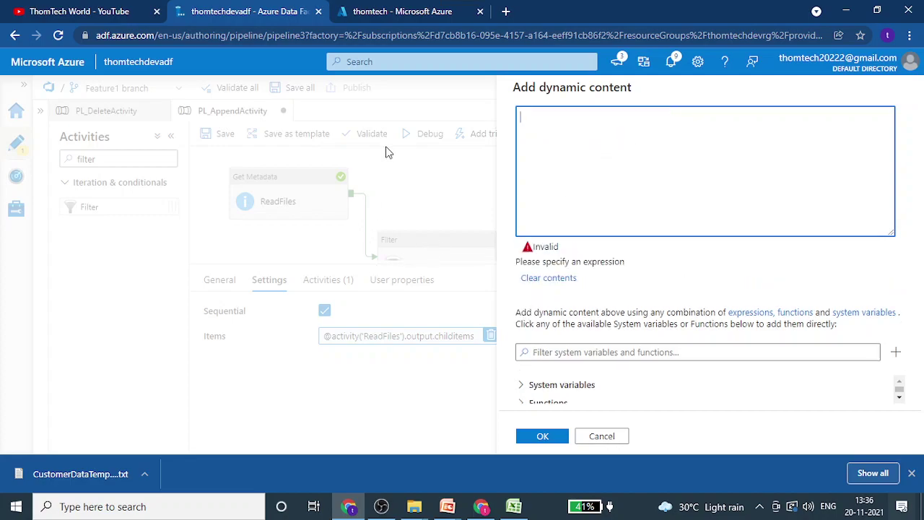
pyautogui.scroll(-5, 584, 403)
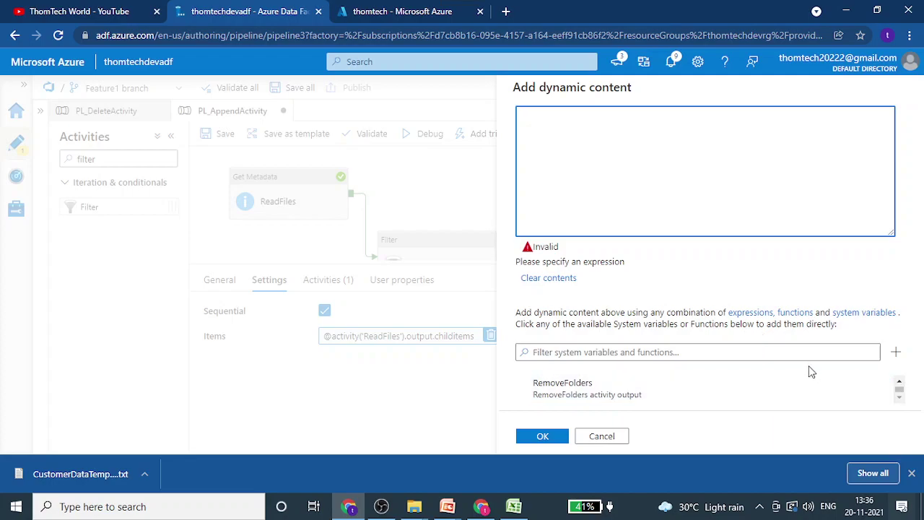
pyautogui.hotkey('ctrl', '-')
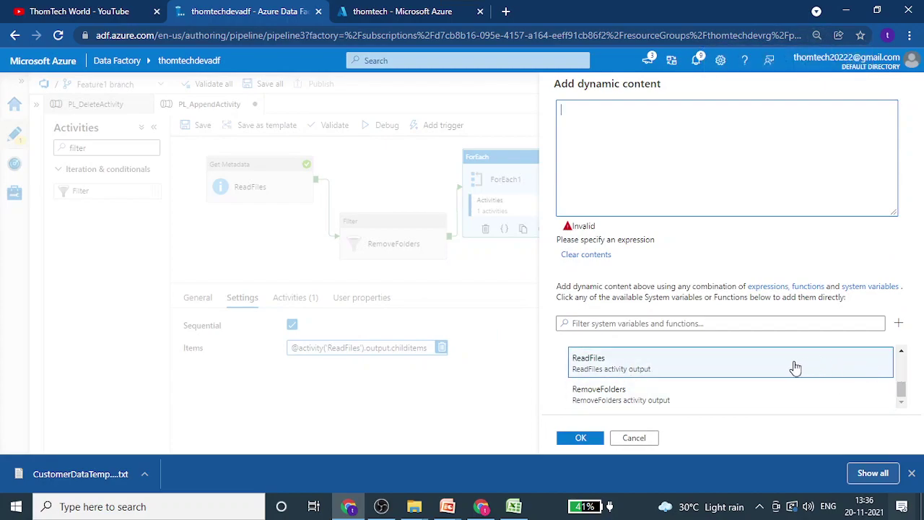
pyautogui.click(638, 399)
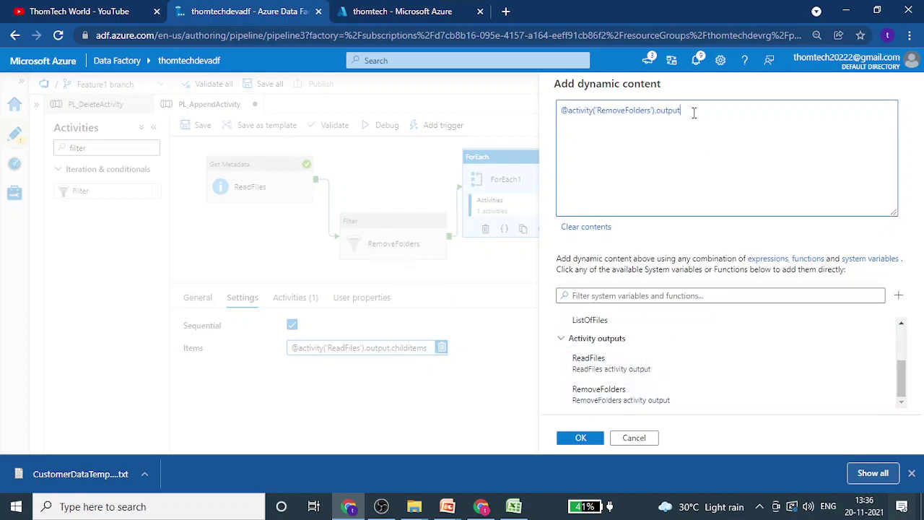
pyautogui.write('.')
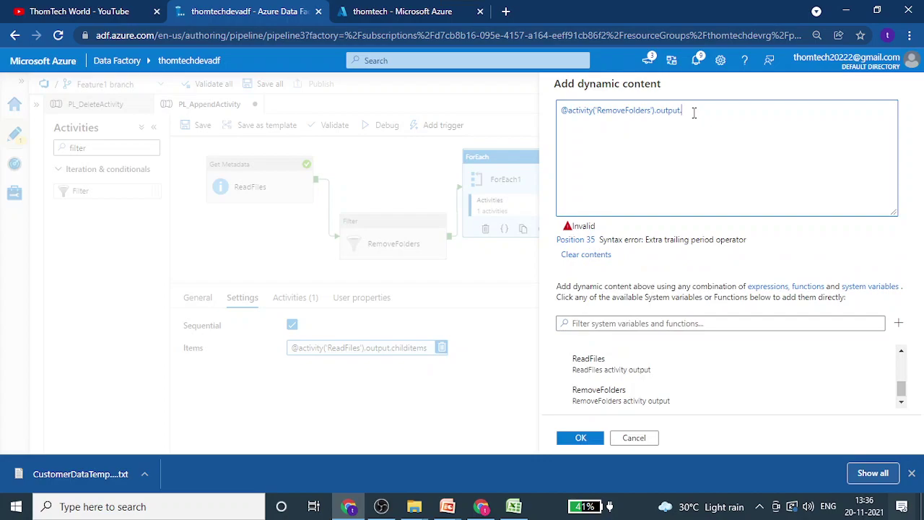
pyautogui.write('v')
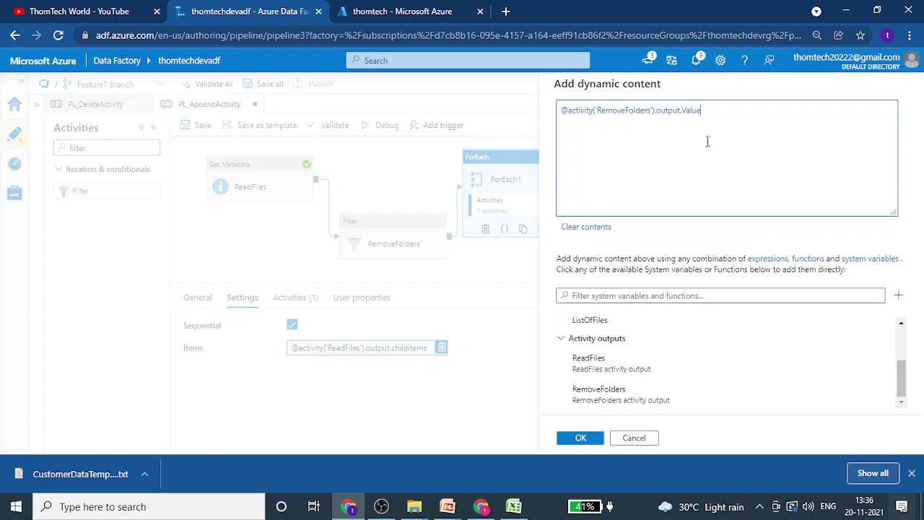
pyautogui.click(586, 438)
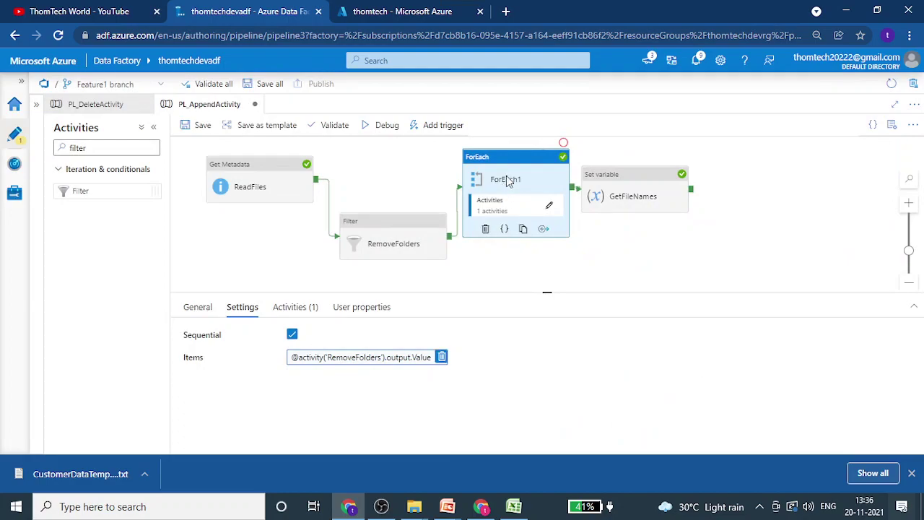
# - Save all changes, run PL_AppendActivity in debug mode, and refresh the run output with its results area enlarged
pyautogui.click(676, 199)
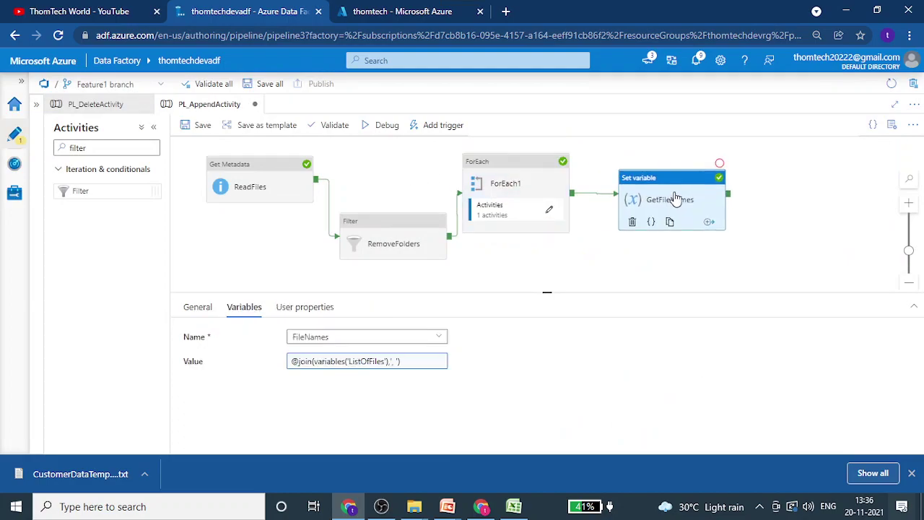
pyautogui.click(265, 84)
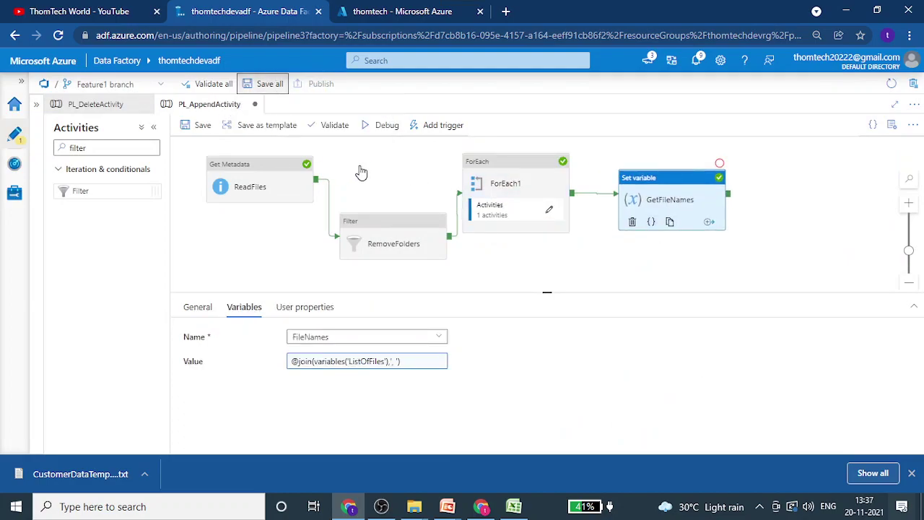
pyautogui.click(399, 126)
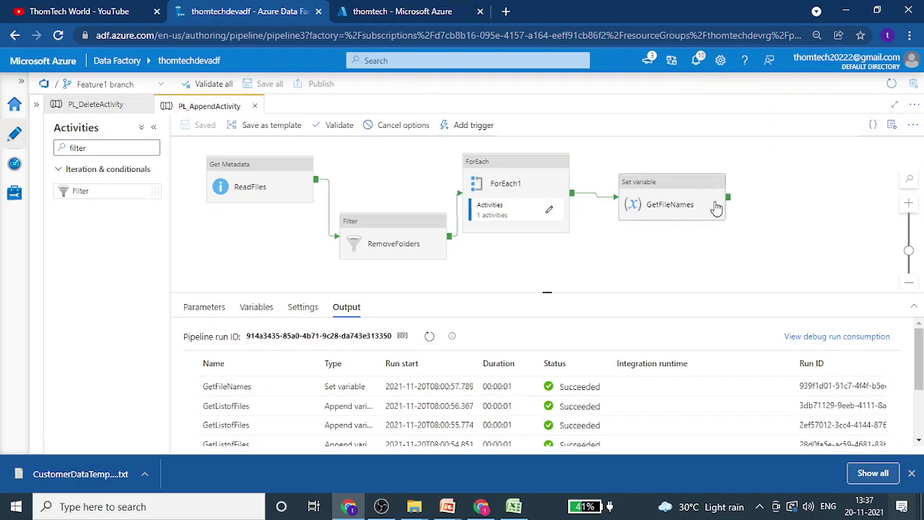
pyautogui.moveTo(548, 292); pyautogui.dragTo(549, 294)
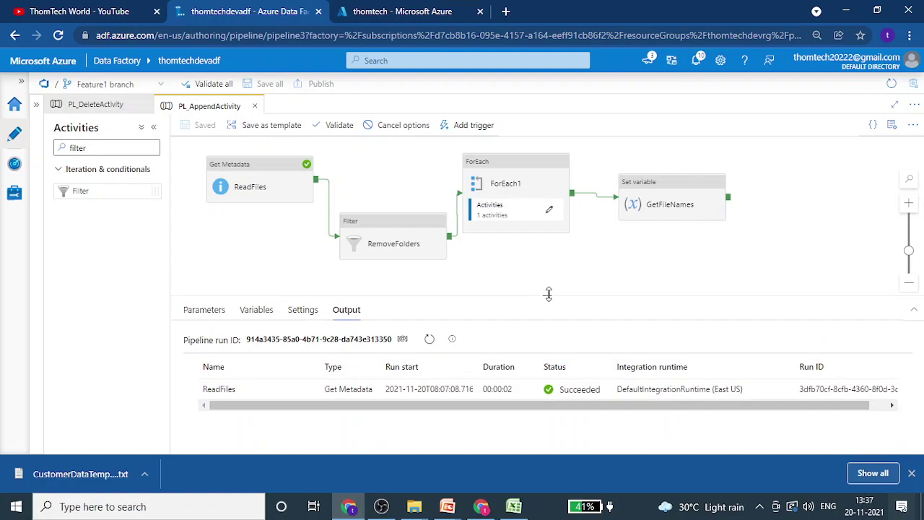
pyautogui.click(429, 339)
pyautogui.moveTo(549, 296); pyautogui.dragTo(538, 181)
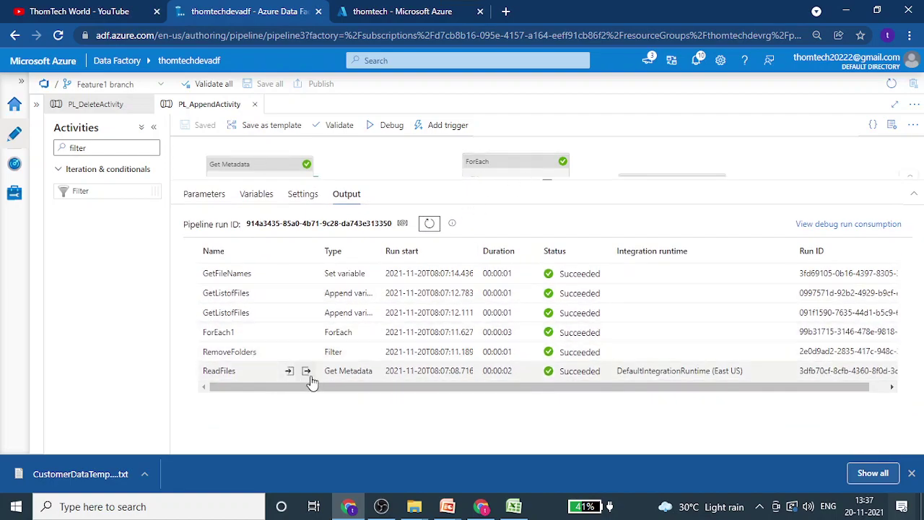
# - Review the ReadFiles output of the debug run for the child items and their types
pyautogui.click(306, 371)
pyautogui.scroll(-3, 311, 282)
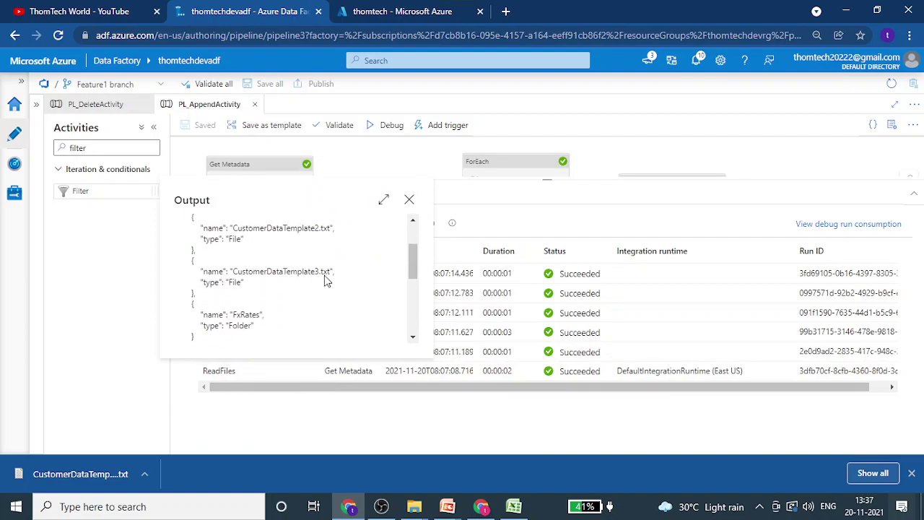
pyautogui.scroll(3, 249, 323)
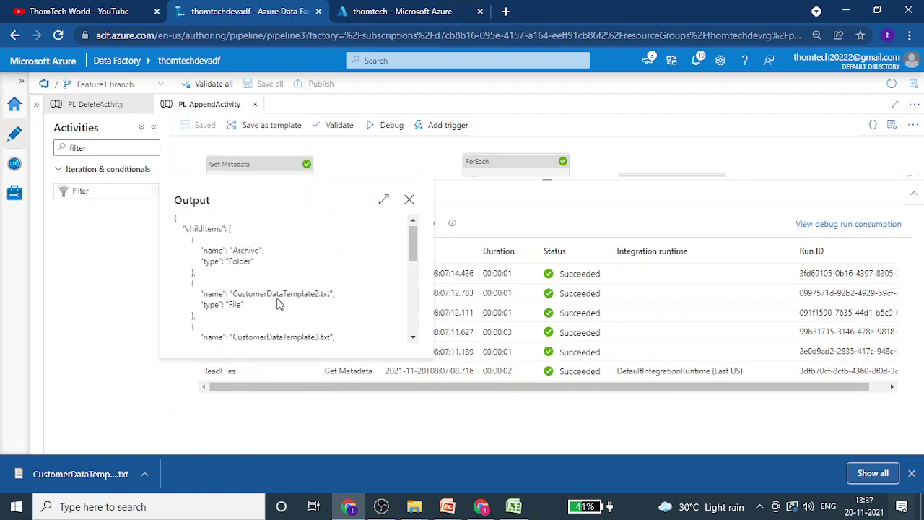
pyautogui.click(409, 199)
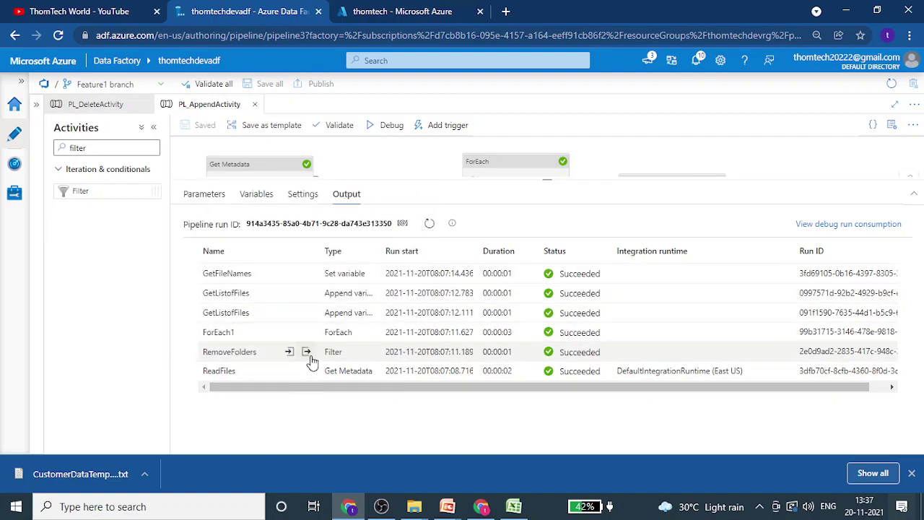
# - Examine the RemoveFolders output, comparing ItemsCount with FilteredItemsCount and checking the names and types of the filtered items
pyautogui.click(306, 351)
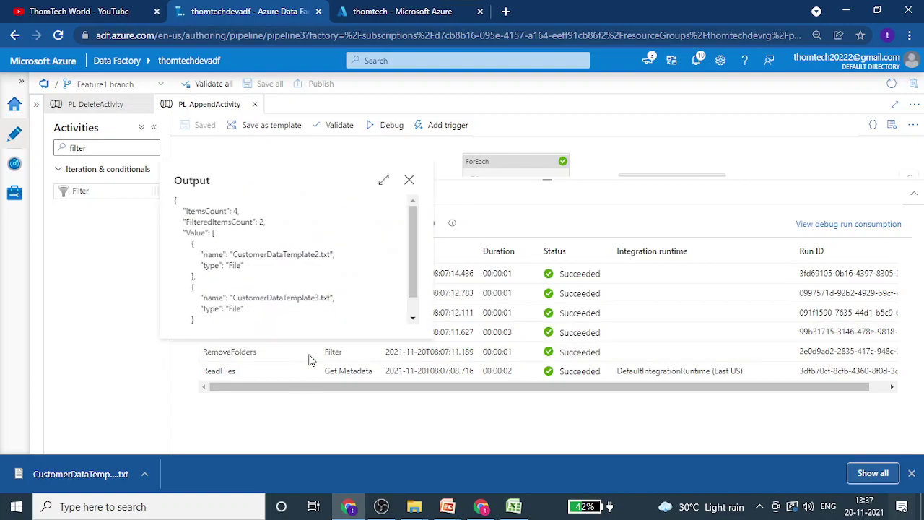
pyautogui.doubleClick(236, 211)
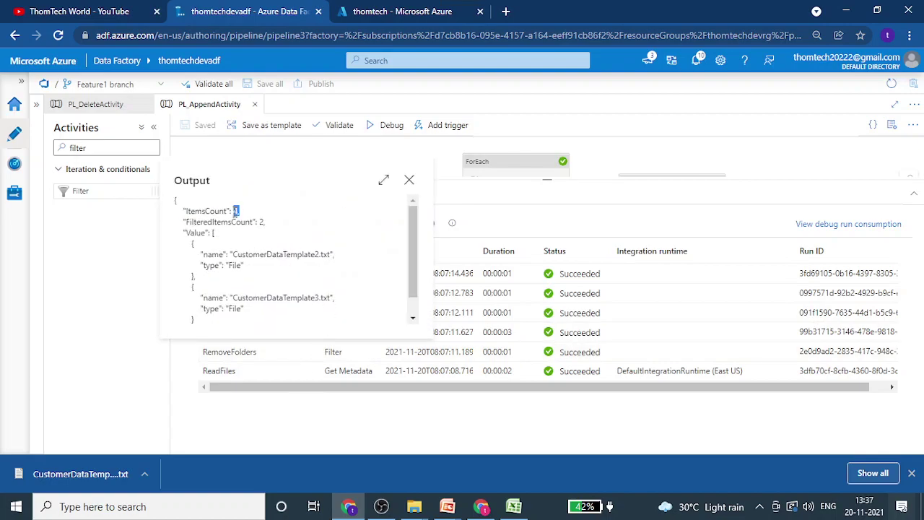
pyautogui.click(233, 229)
pyautogui.moveTo(240, 211); pyautogui.dragTo(233, 211)
pyautogui.click(250, 246)
pyautogui.doubleClick(260, 222)
pyautogui.click(263, 227)
pyautogui.doubleClick(262, 223)
pyautogui.click(231, 266)
pyautogui.moveTo(414, 285)
pyautogui.mouseDown()
pyautogui.moveTo(415, 295)
pyautogui.moveTo(413, 284)
pyautogui.mouseUp()
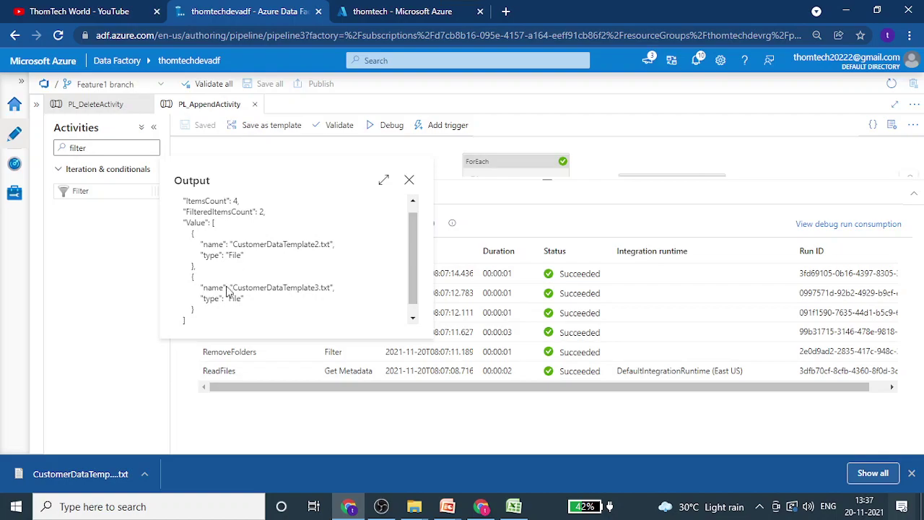
pyautogui.click(410, 180)
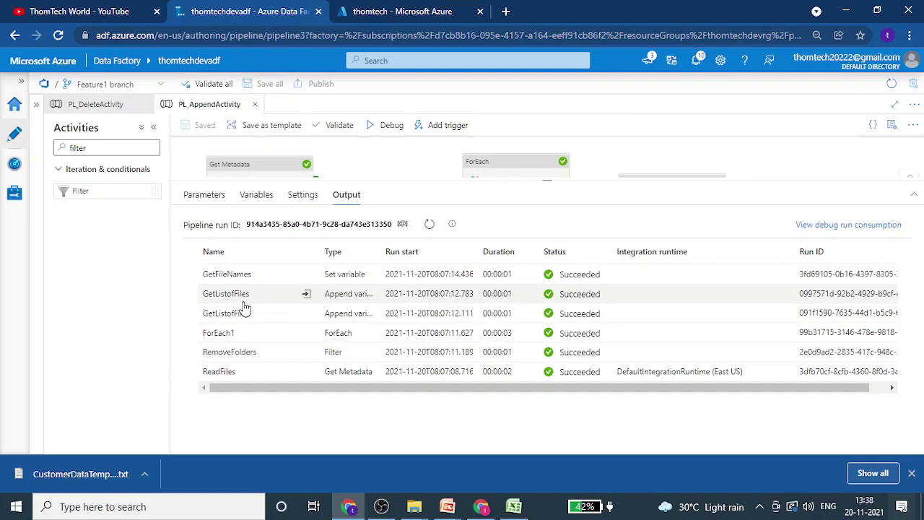
# - Check the variable settings of GetListofFiles inside ForEach1 and return to the PL_AppendActivity canvas
pyautogui.moveTo(548, 181); pyautogui.dragTo(549, 291)
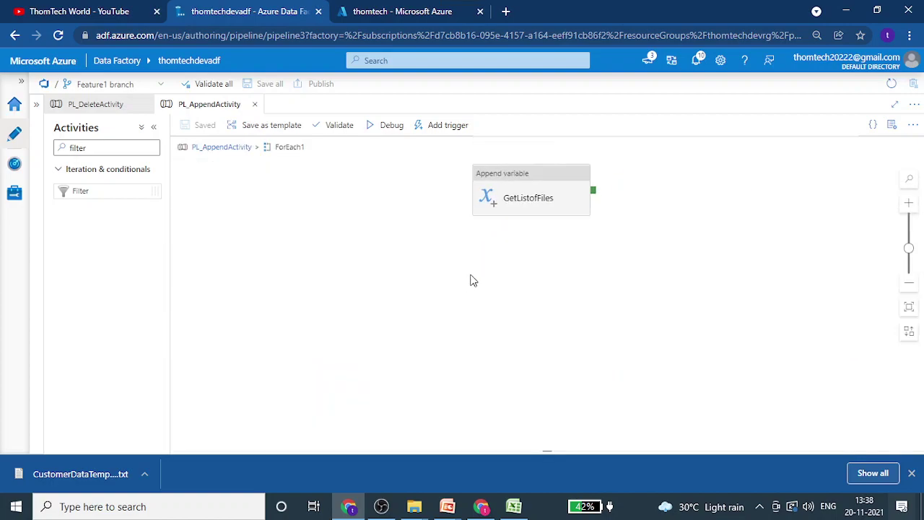
pyautogui.click(533, 203)
pyautogui.moveTo(327, 359)
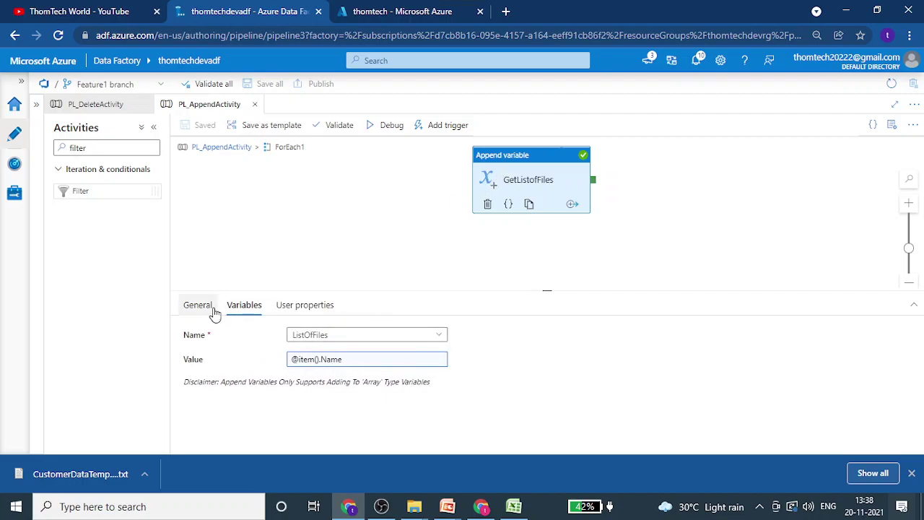
pyautogui.click(223, 146)
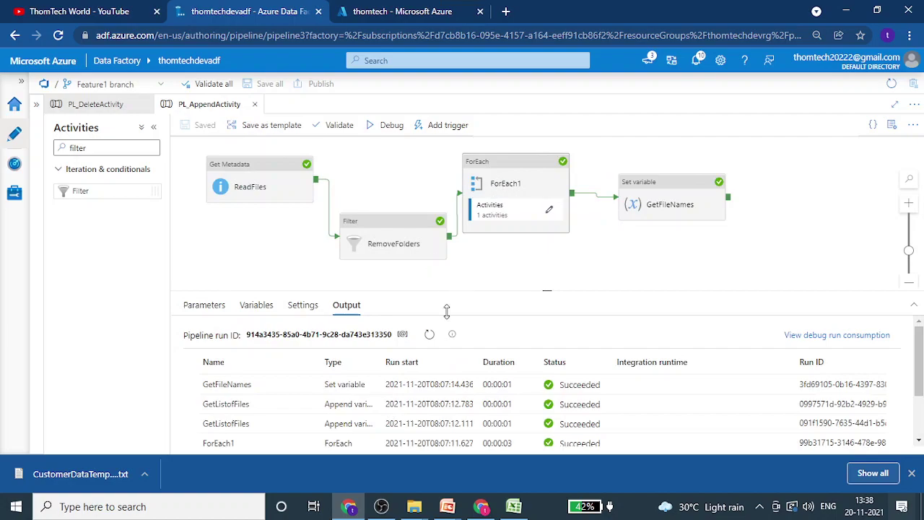
pyautogui.click(474, 255)
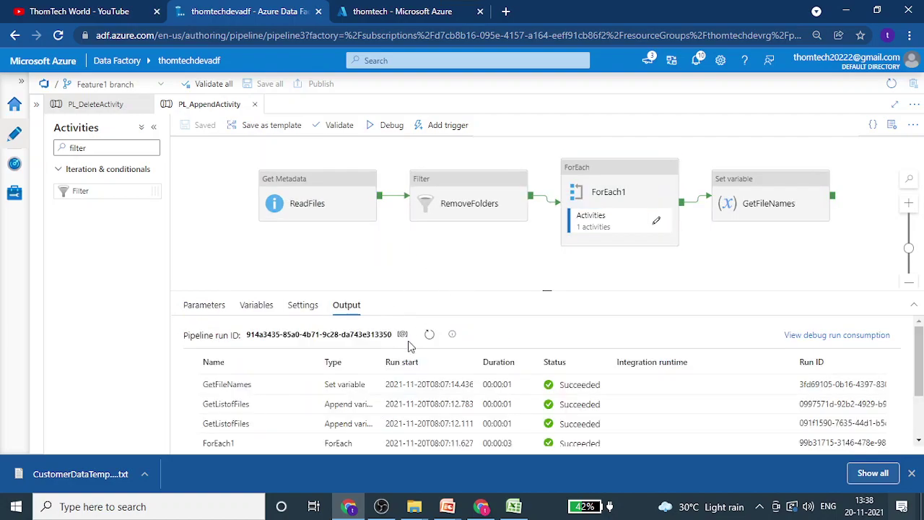
# - Check the inputs of both GetListofFiles runs and the output of GetFileNames in the debug results
pyautogui.click(309, 425)
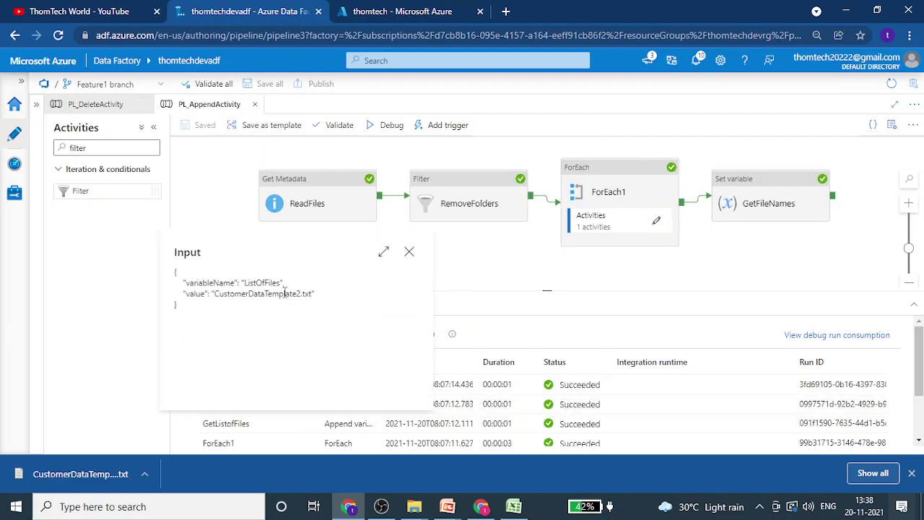
pyautogui.click(407, 256)
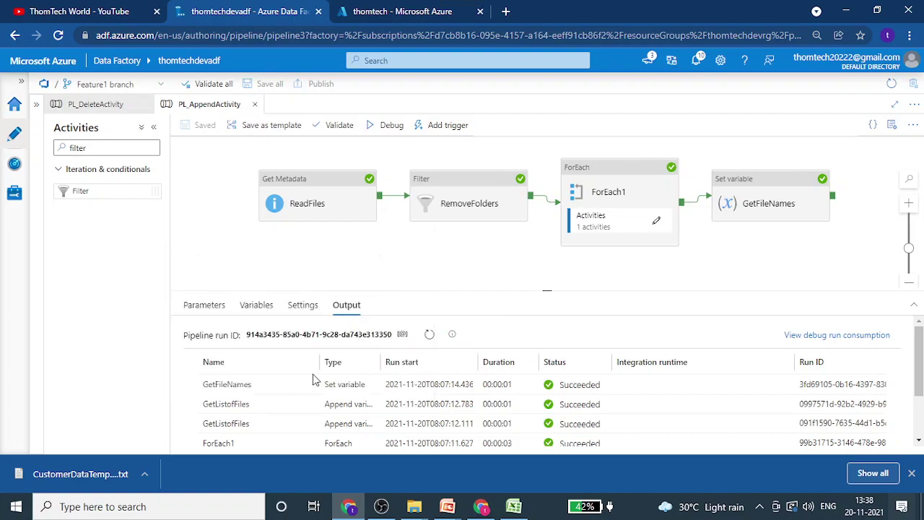
pyautogui.click(308, 404)
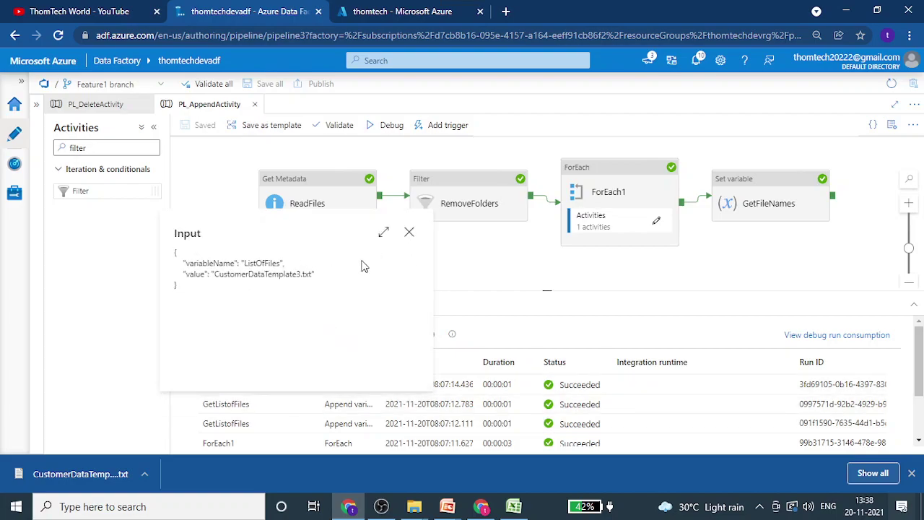
pyautogui.click(409, 232)
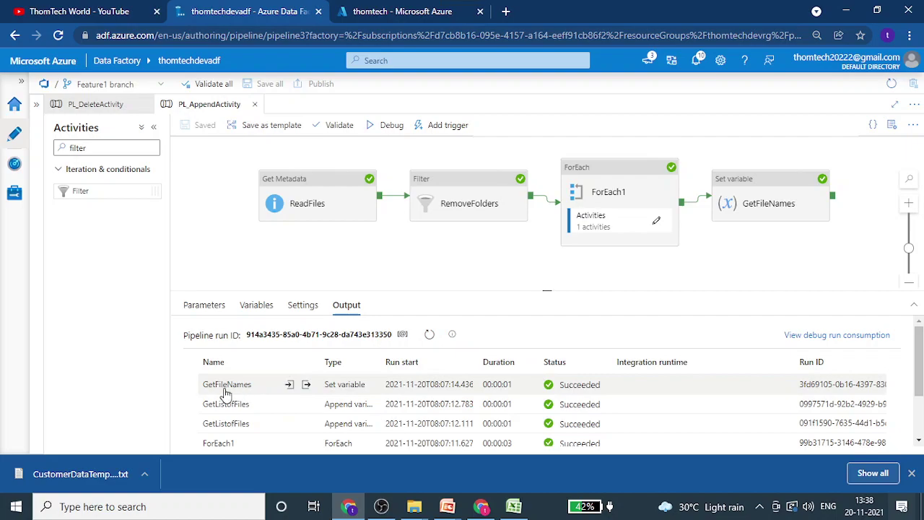
pyautogui.click(309, 387)
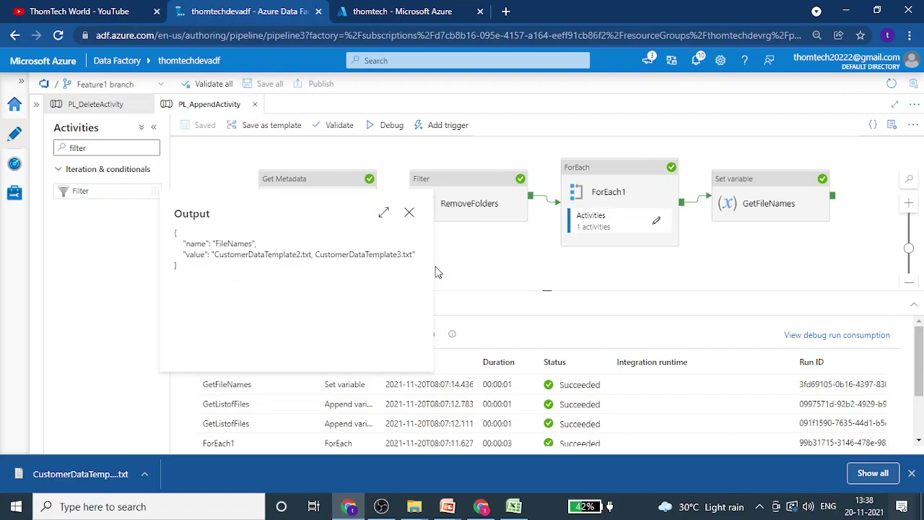
pyautogui.click(410, 214)
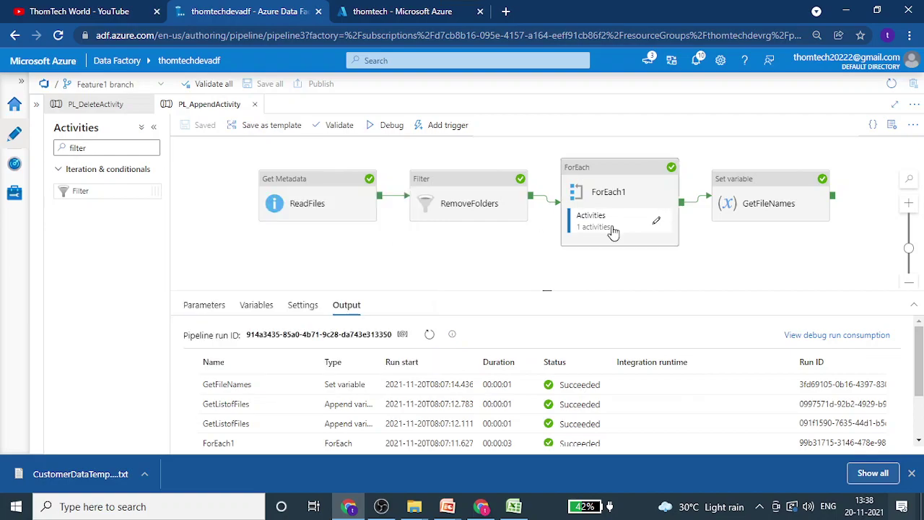
# - Open the GetFileNames value expression and insert concat('The between the @ sign and the join function
pyautogui.click(759, 209)
pyautogui.click(246, 312)
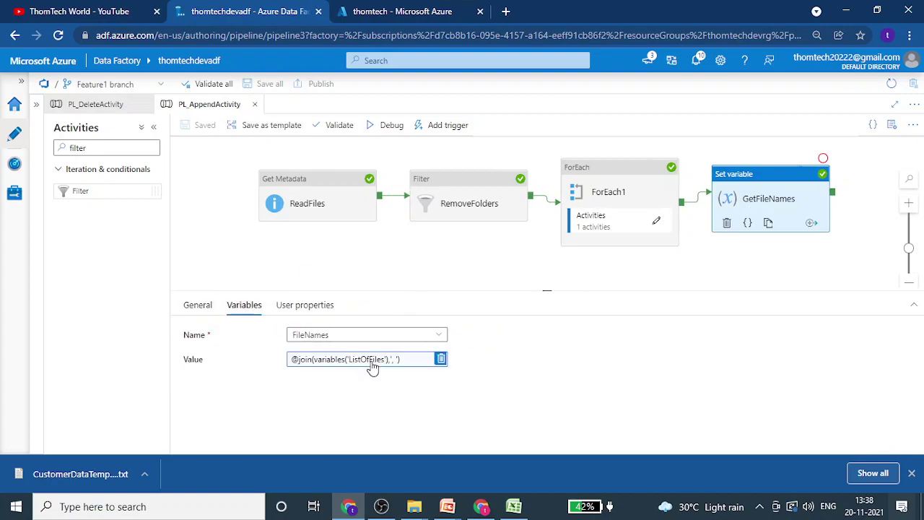
pyautogui.click(405, 355)
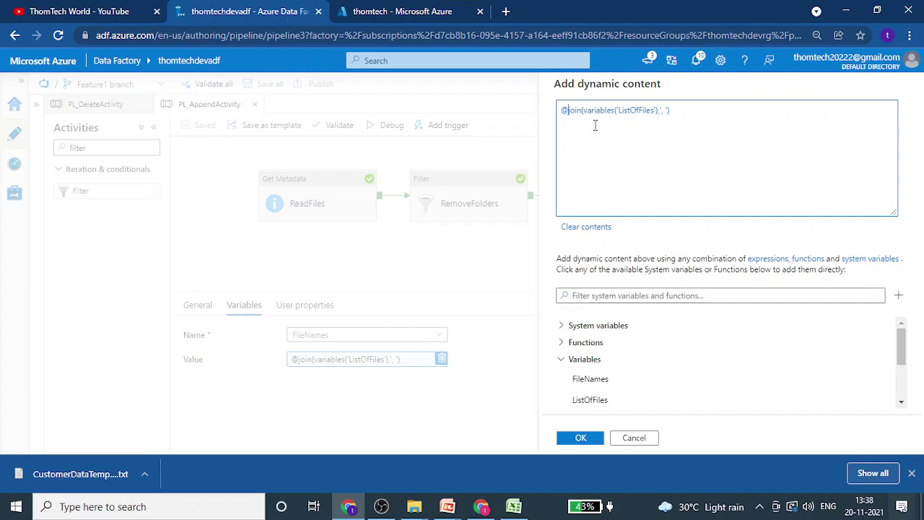
pyautogui.write('concat')
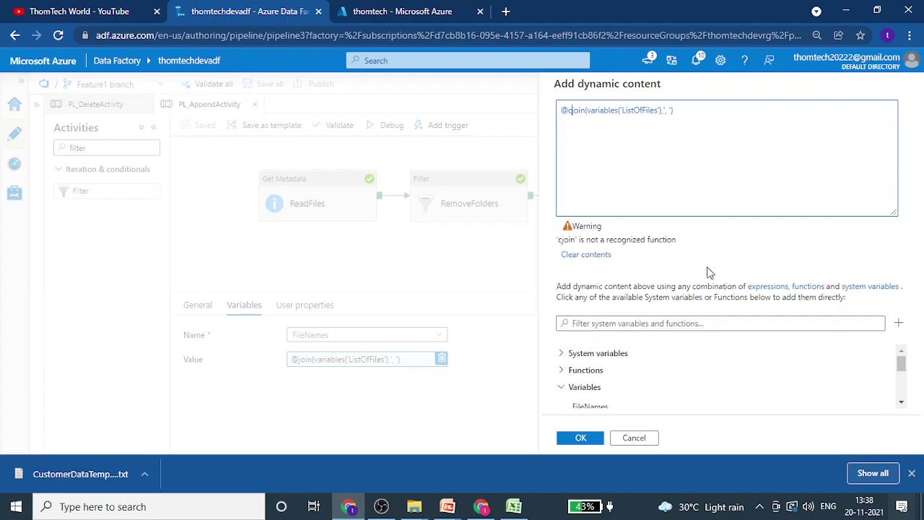
pyautogui.write("('")
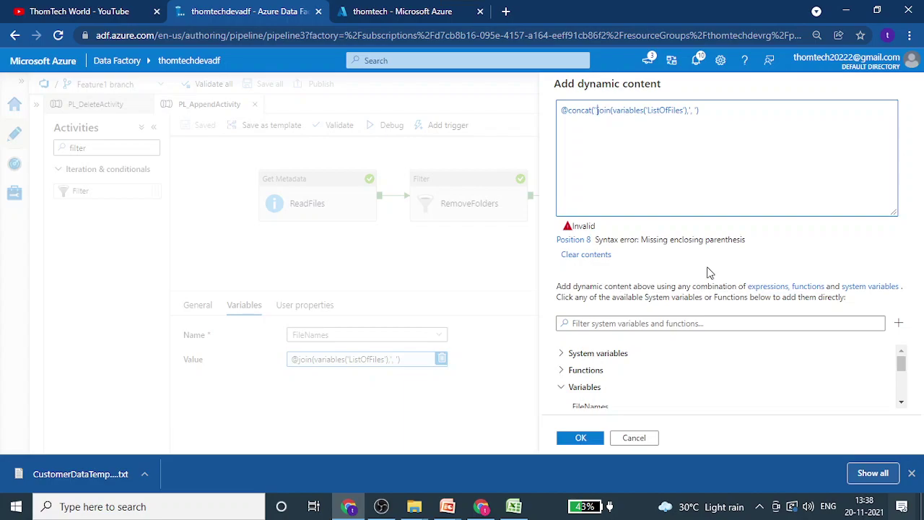
pyautogui.write('The')
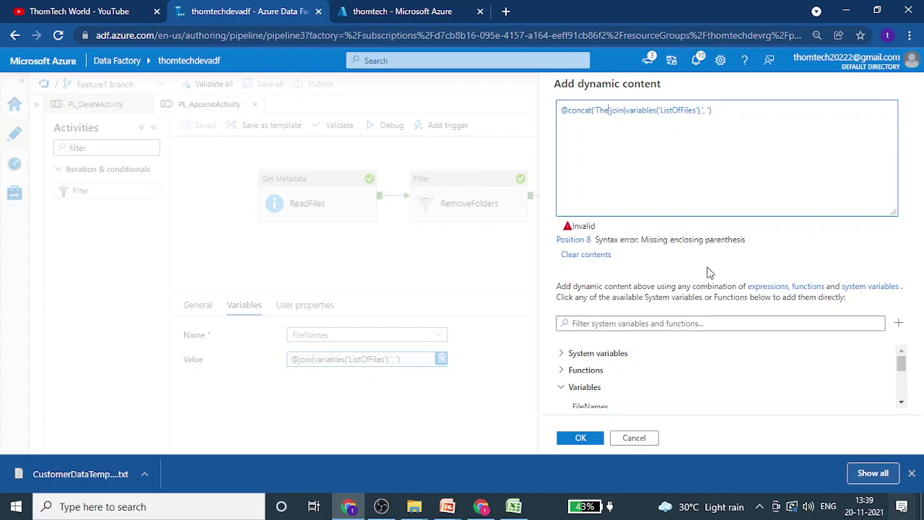
pyautogui.write('se are the ')
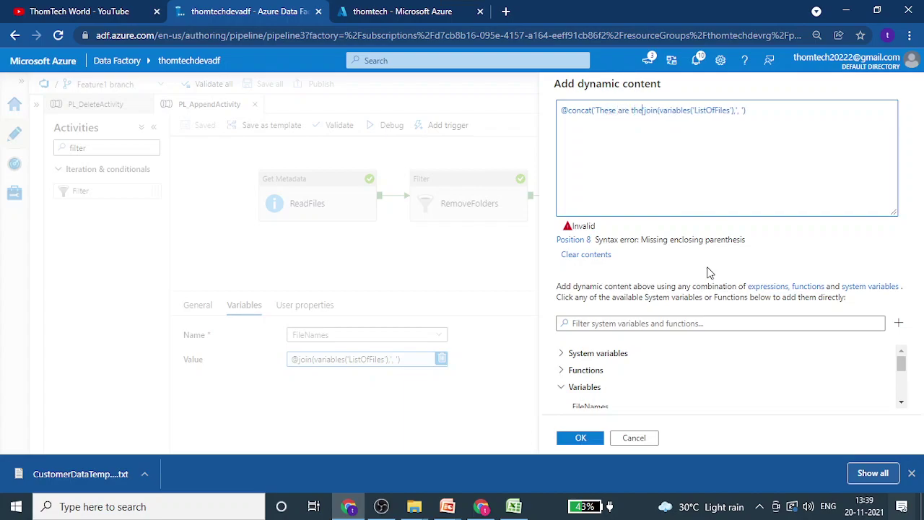
pyautogui.write('files')
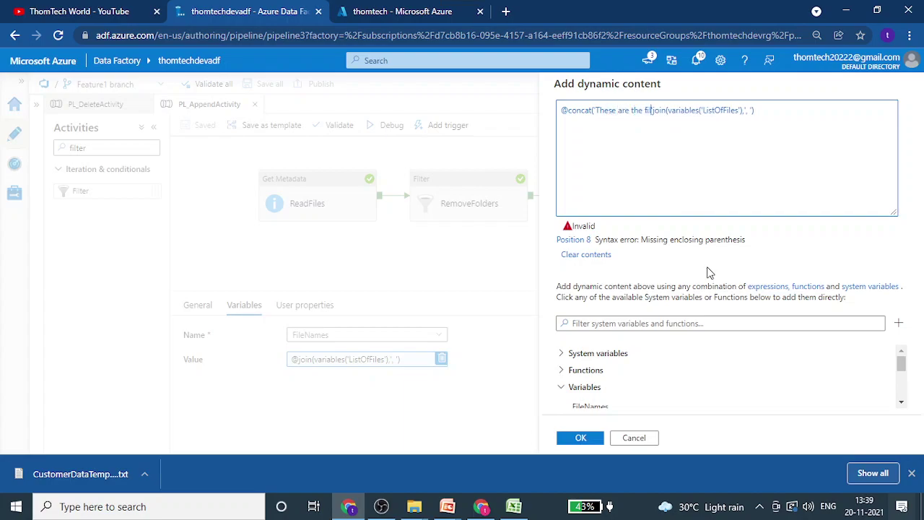
pyautogui.write(' being')
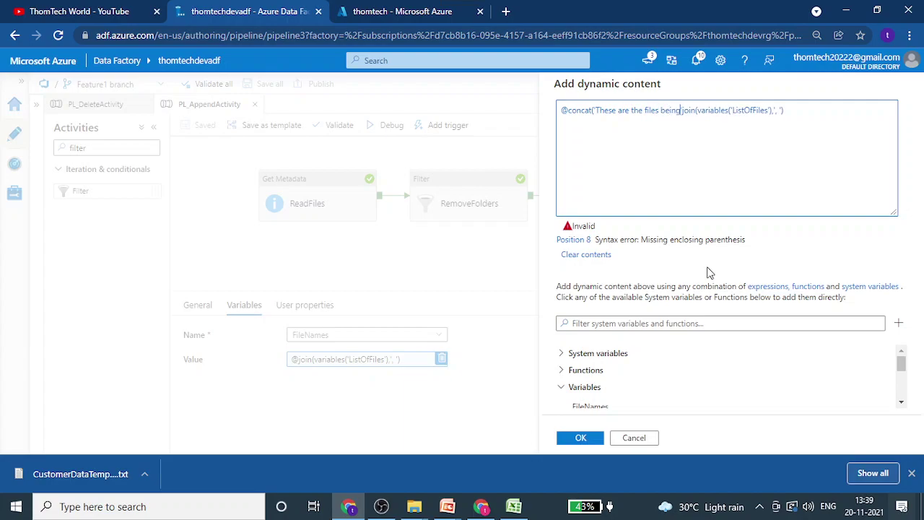
pyautogui.press('BackSpace')
pyautogui.press('BackSpace')
pyautogui.press('BackSpace')
pyautogui.press('BackSpace')
pyautogui.press('BackSpace')
pyautogui.press('BackSpace')
pyautogui.press('BackSpace')
pyautogui.press('BackSpace')
pyautogui.press('BackSpace')
pyautogui.press('BackSpace')
pyautogui.press('BackSpace')
pyautogui.press('BackSpace')
pyautogui.press('BackSpace')
pyautogui.press('BackSpace')
pyautogui.press('BackSpace')
pyautogui.press('BackSpace')
pyautogui.press('BackSpace')
pyautogui.press('BackSpace')
pyautogui.press('BackSpace')
pyautogui.press('BackSpace')
pyautogui.press('BackSpace')
pyautogui.press('BackSpace')
pyautogui.press('BackSpace')
pyautogui.press('BackSpace')
# - Word the opening message in the concat expression as 'The following files are processed ', placed before the join function
pyautogui.write('following files')
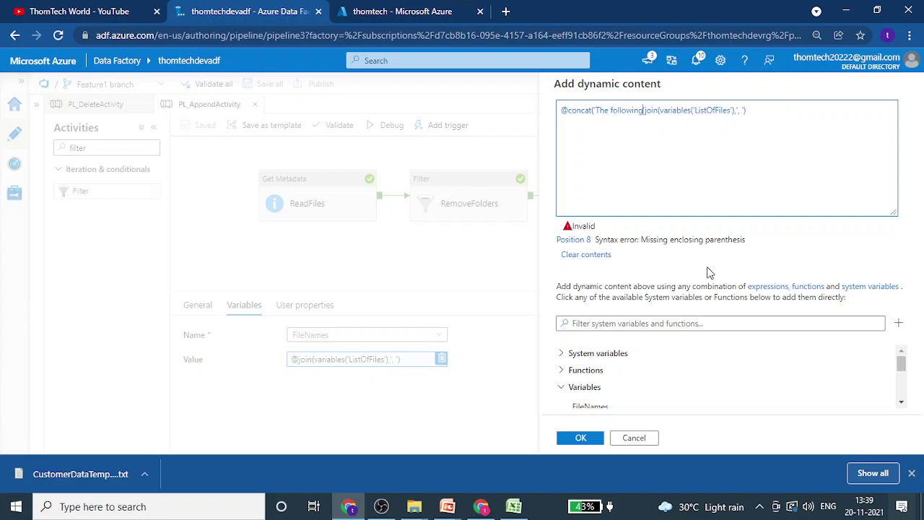
pyautogui.write(" are '")
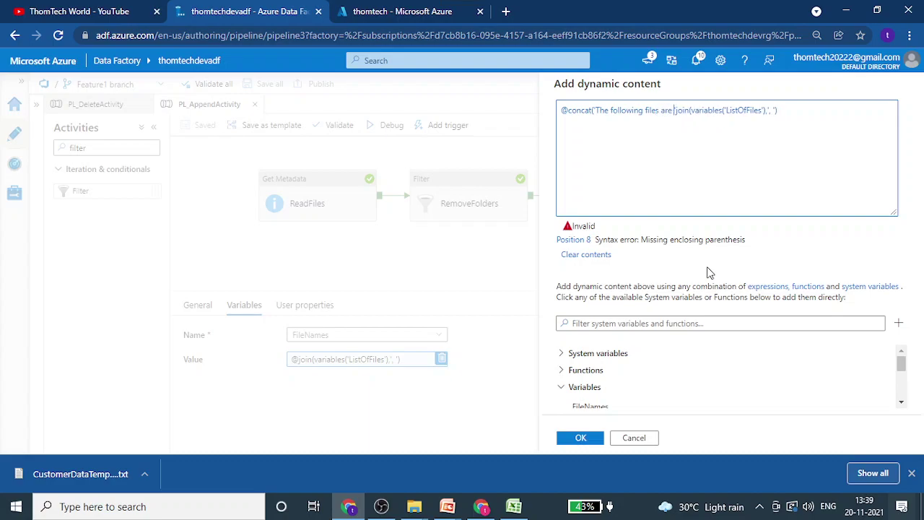
pyautogui.press('BackSpace')
pyautogui.write('proces')
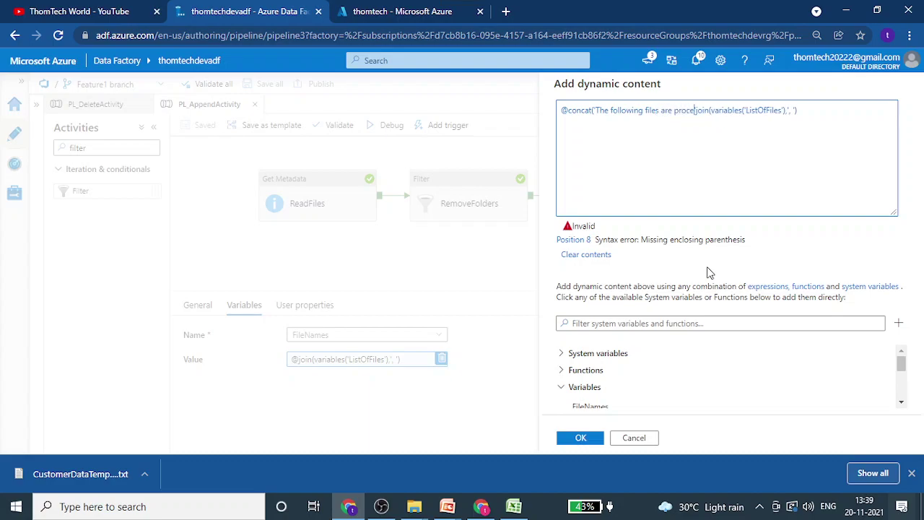
pyautogui.write('sed')
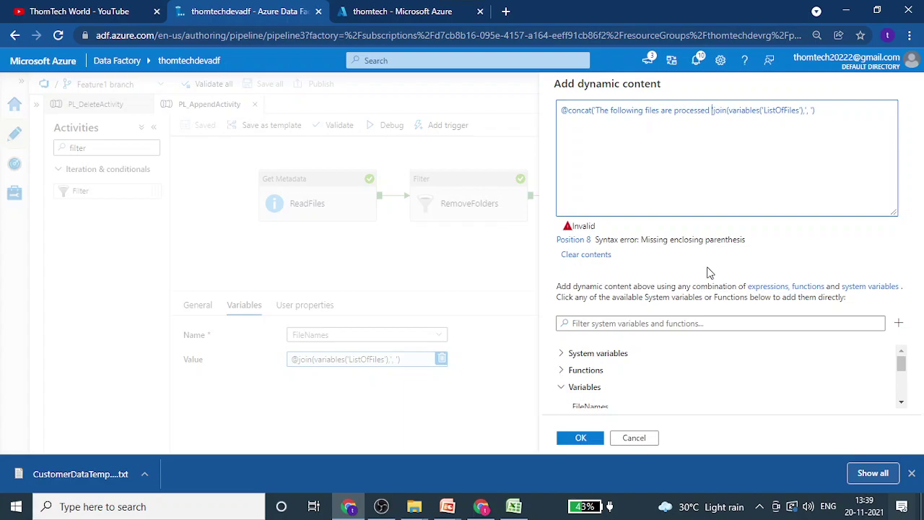
# - Close the message string, separate it from join with a comma, add concat's closing parenthesis and accept the expression
pyautogui.write(" ',")
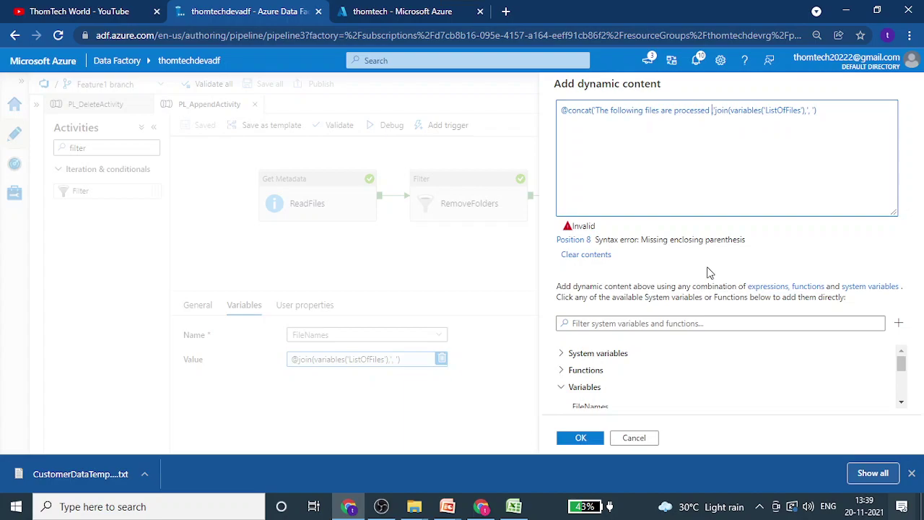
pyautogui.write("'")
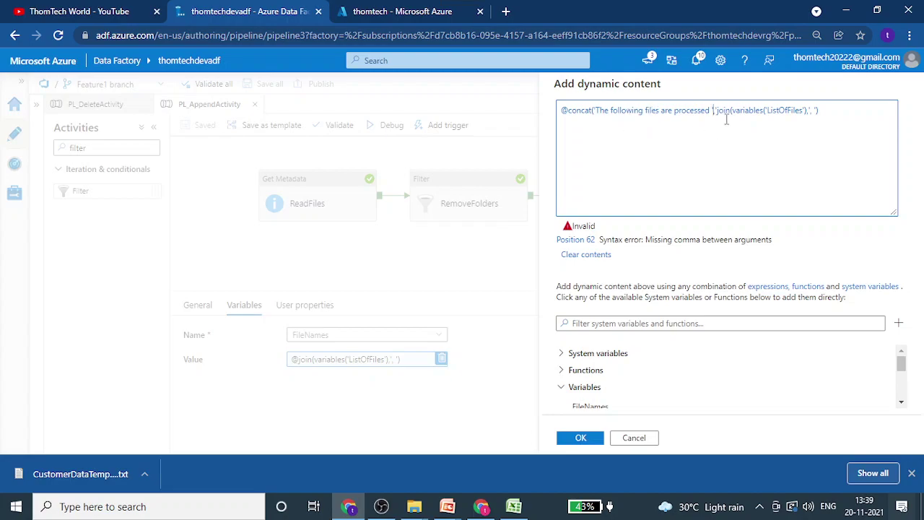
pyautogui.write(',')
pyautogui.press('BackSpace')
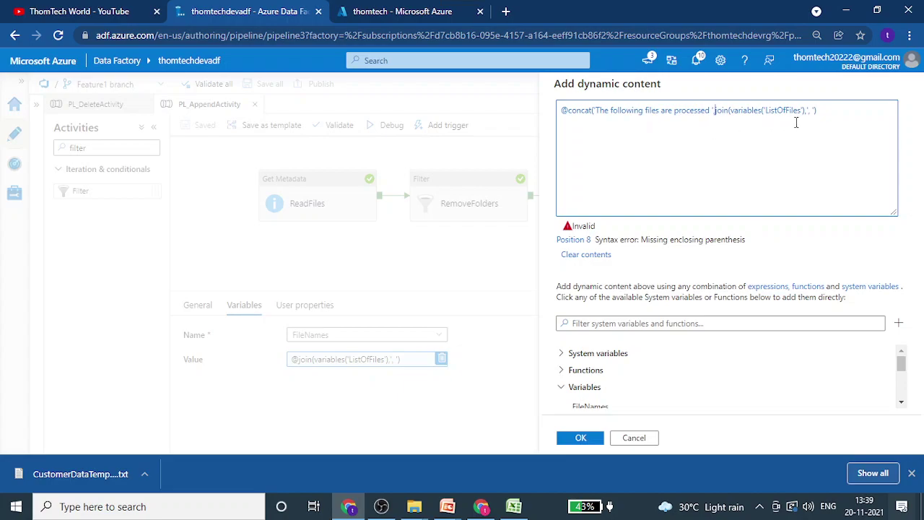
pyautogui.write(',')
pyautogui.write(')')
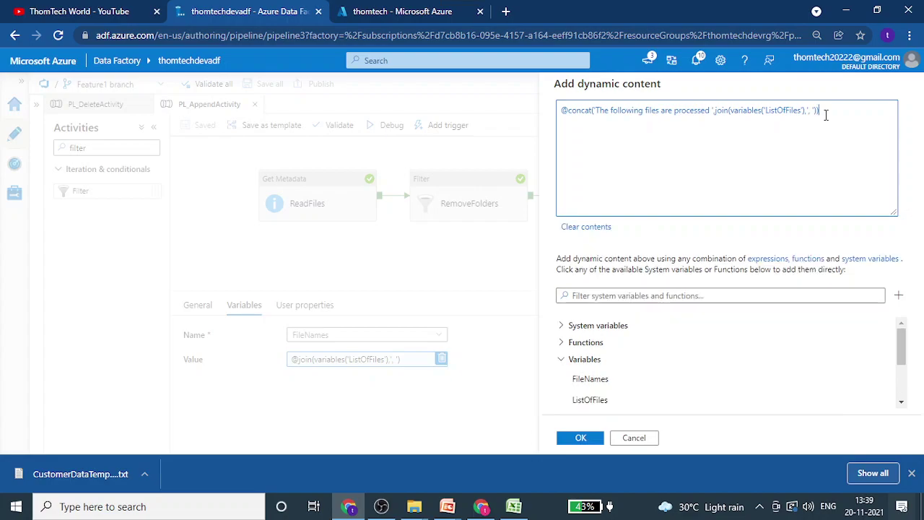
pyautogui.click(594, 439)
# - Save all changes, start a debug run of PL_AppendActivity and refresh its run status
pyautogui.moveTo(547, 292); pyautogui.dragTo(543, 344)
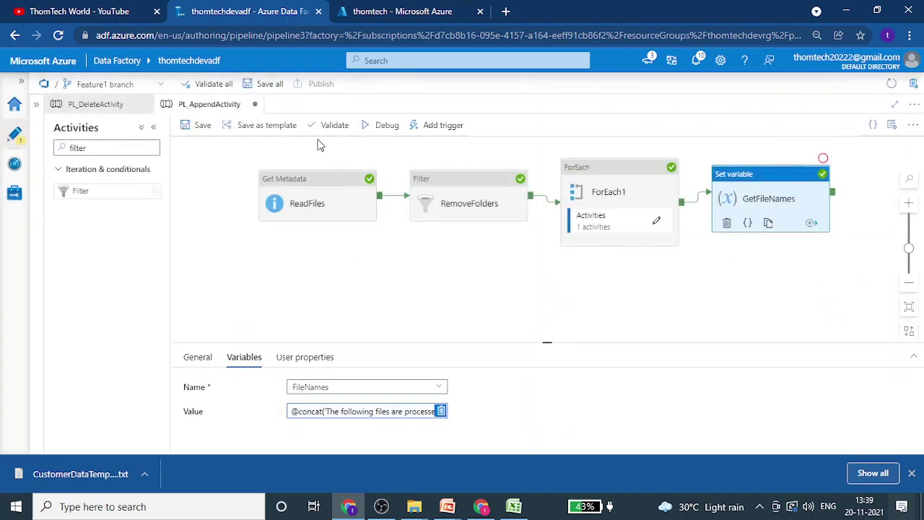
pyautogui.click(268, 86)
pyautogui.click(336, 261)
pyautogui.click(385, 125)
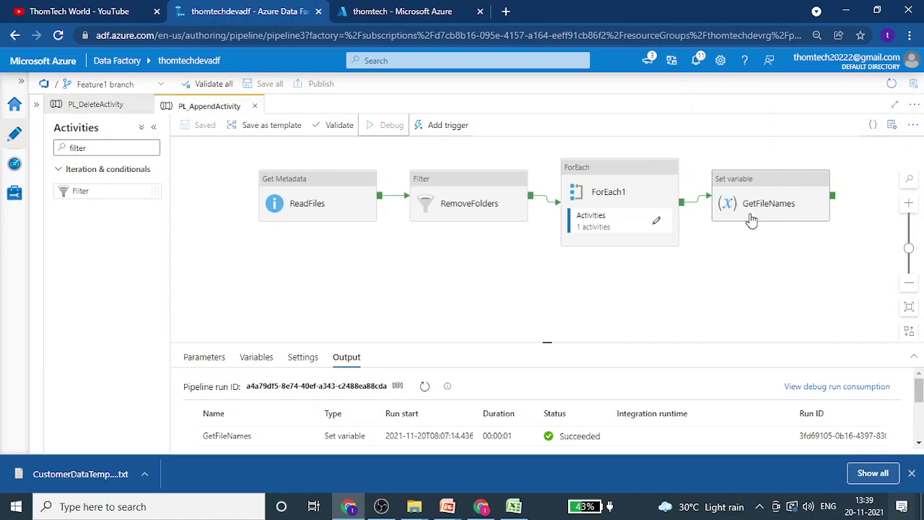
pyautogui.moveTo(548, 341); pyautogui.dragTo(417, 296)
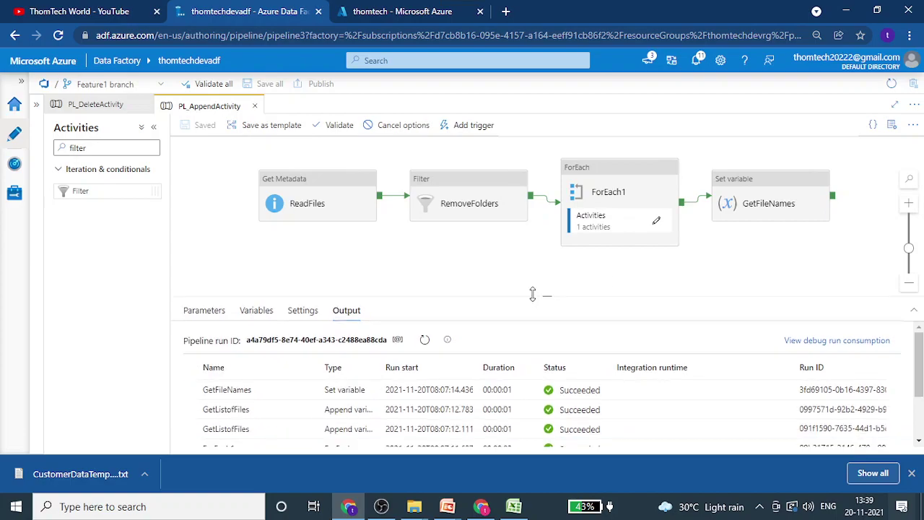
pyautogui.click(424, 338)
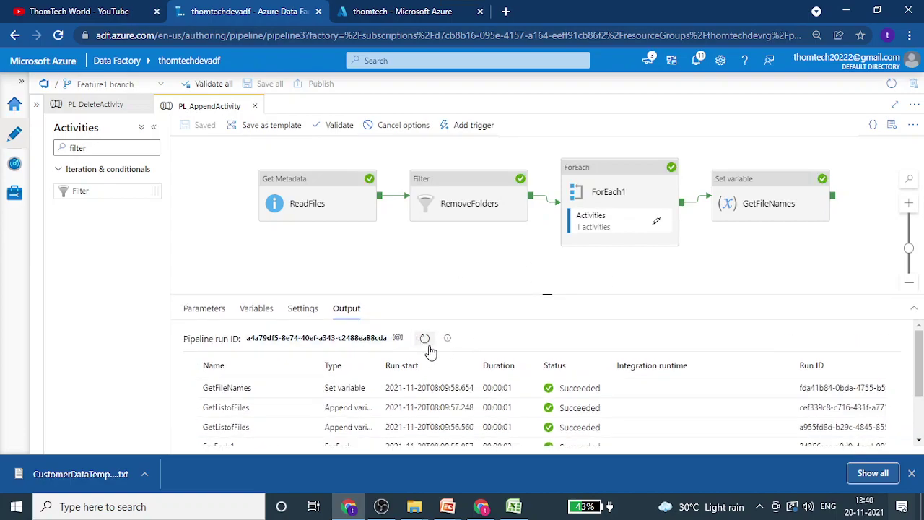
# - Check the name and value in the GetFileNames output of the new debug run, and close the output
pyautogui.moveTo(549, 295); pyautogui.dragTo(505, 264)
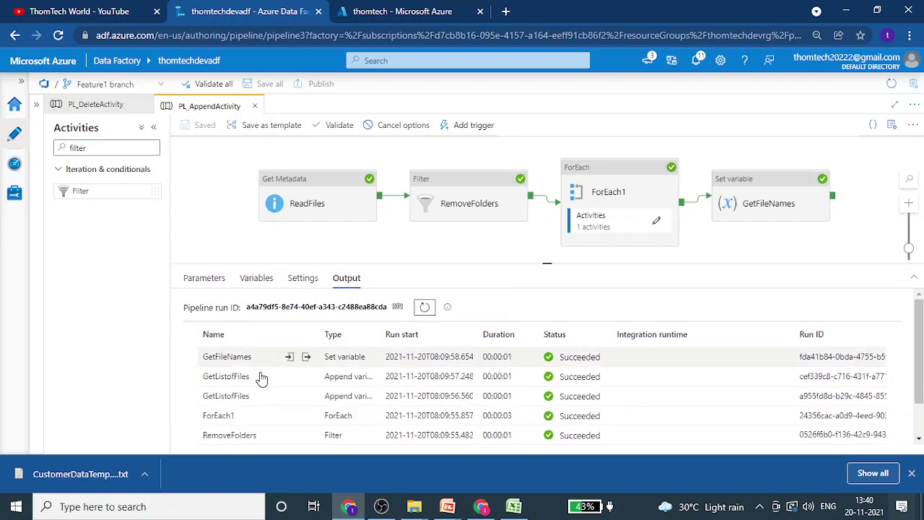
pyautogui.click(306, 357)
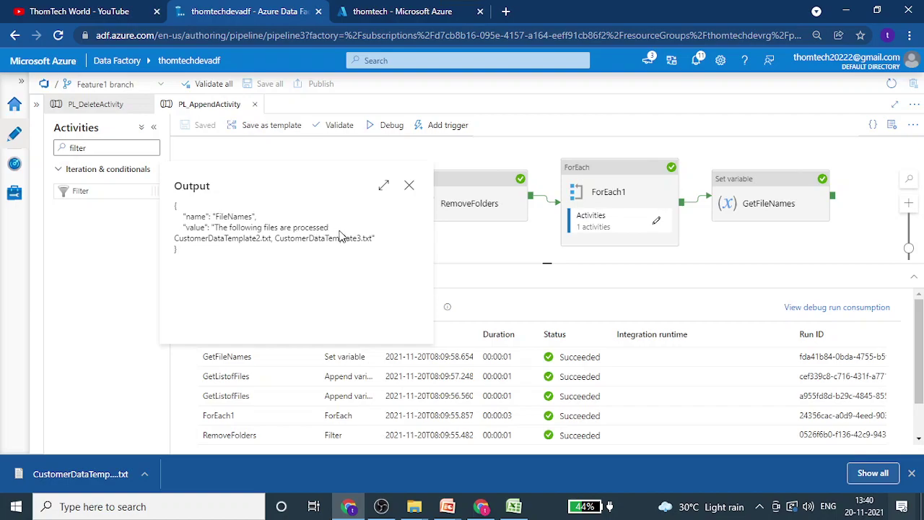
pyautogui.doubleClick(233, 217)
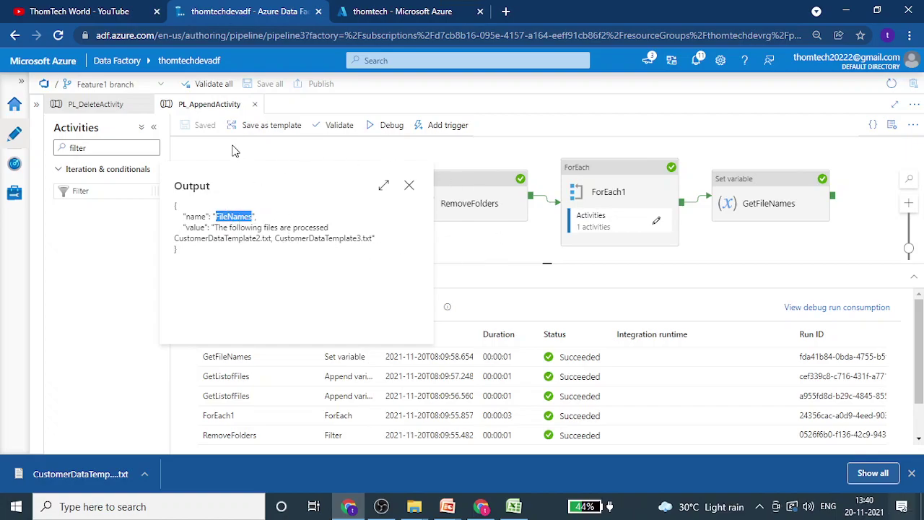
pyautogui.click(409, 186)
pyautogui.moveTo(547, 265); pyautogui.dragTo(558, 320)
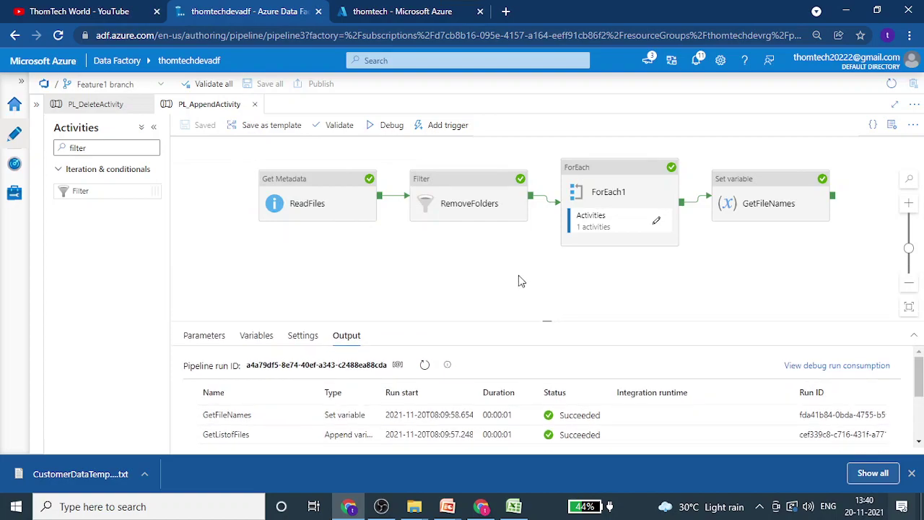